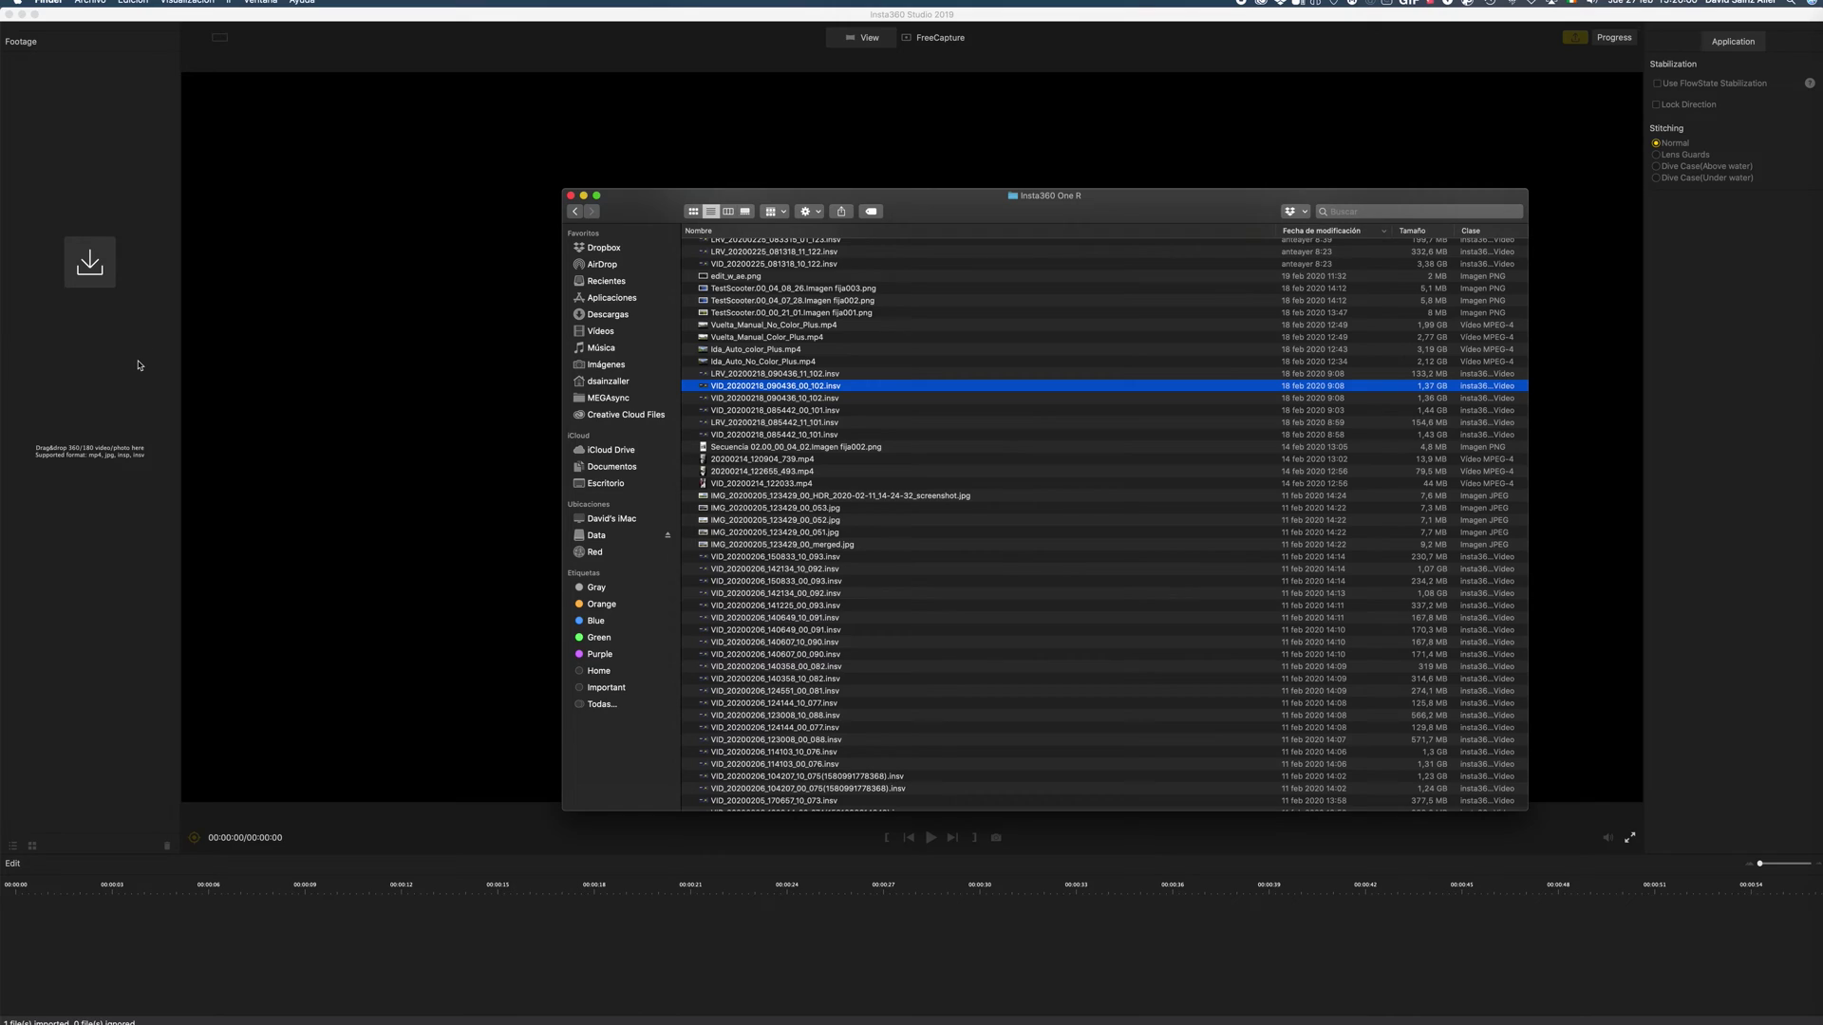
# Step: Minimize the file browser and pause playback of the imported 360 clip in the preview
pyautogui.click(584, 197)
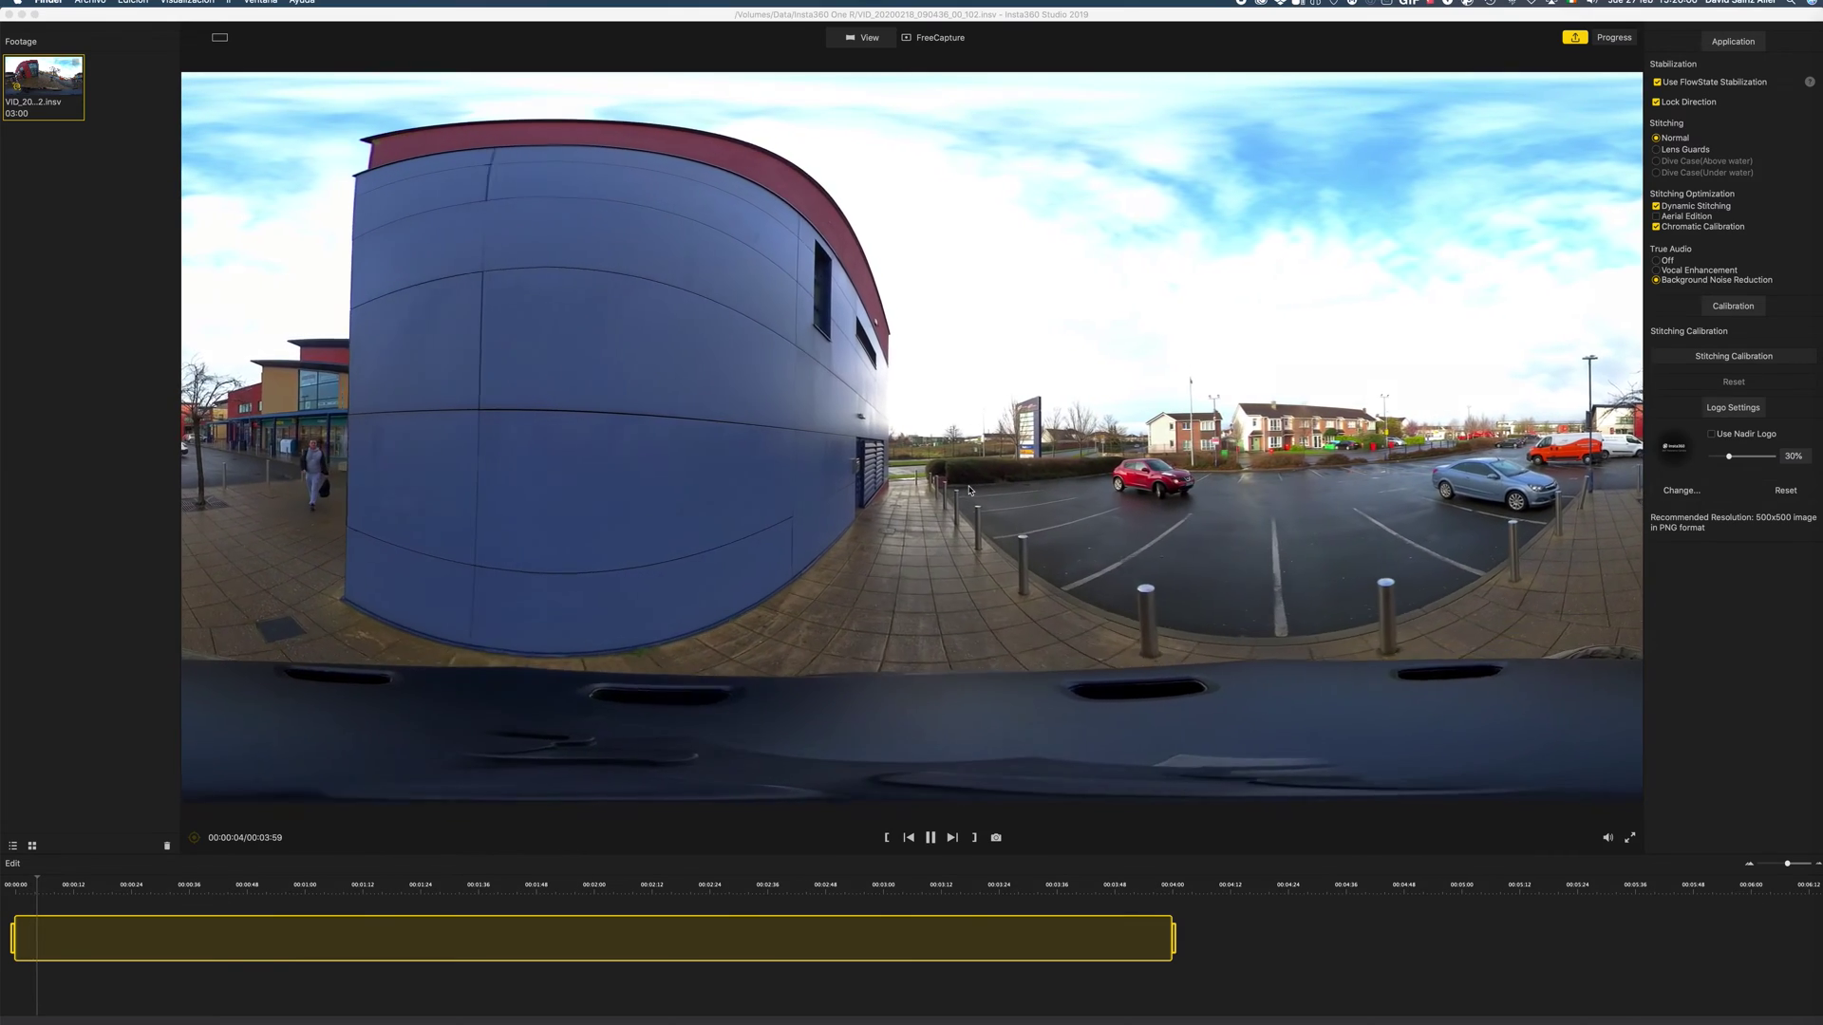
pyautogui.click(1356, 520)
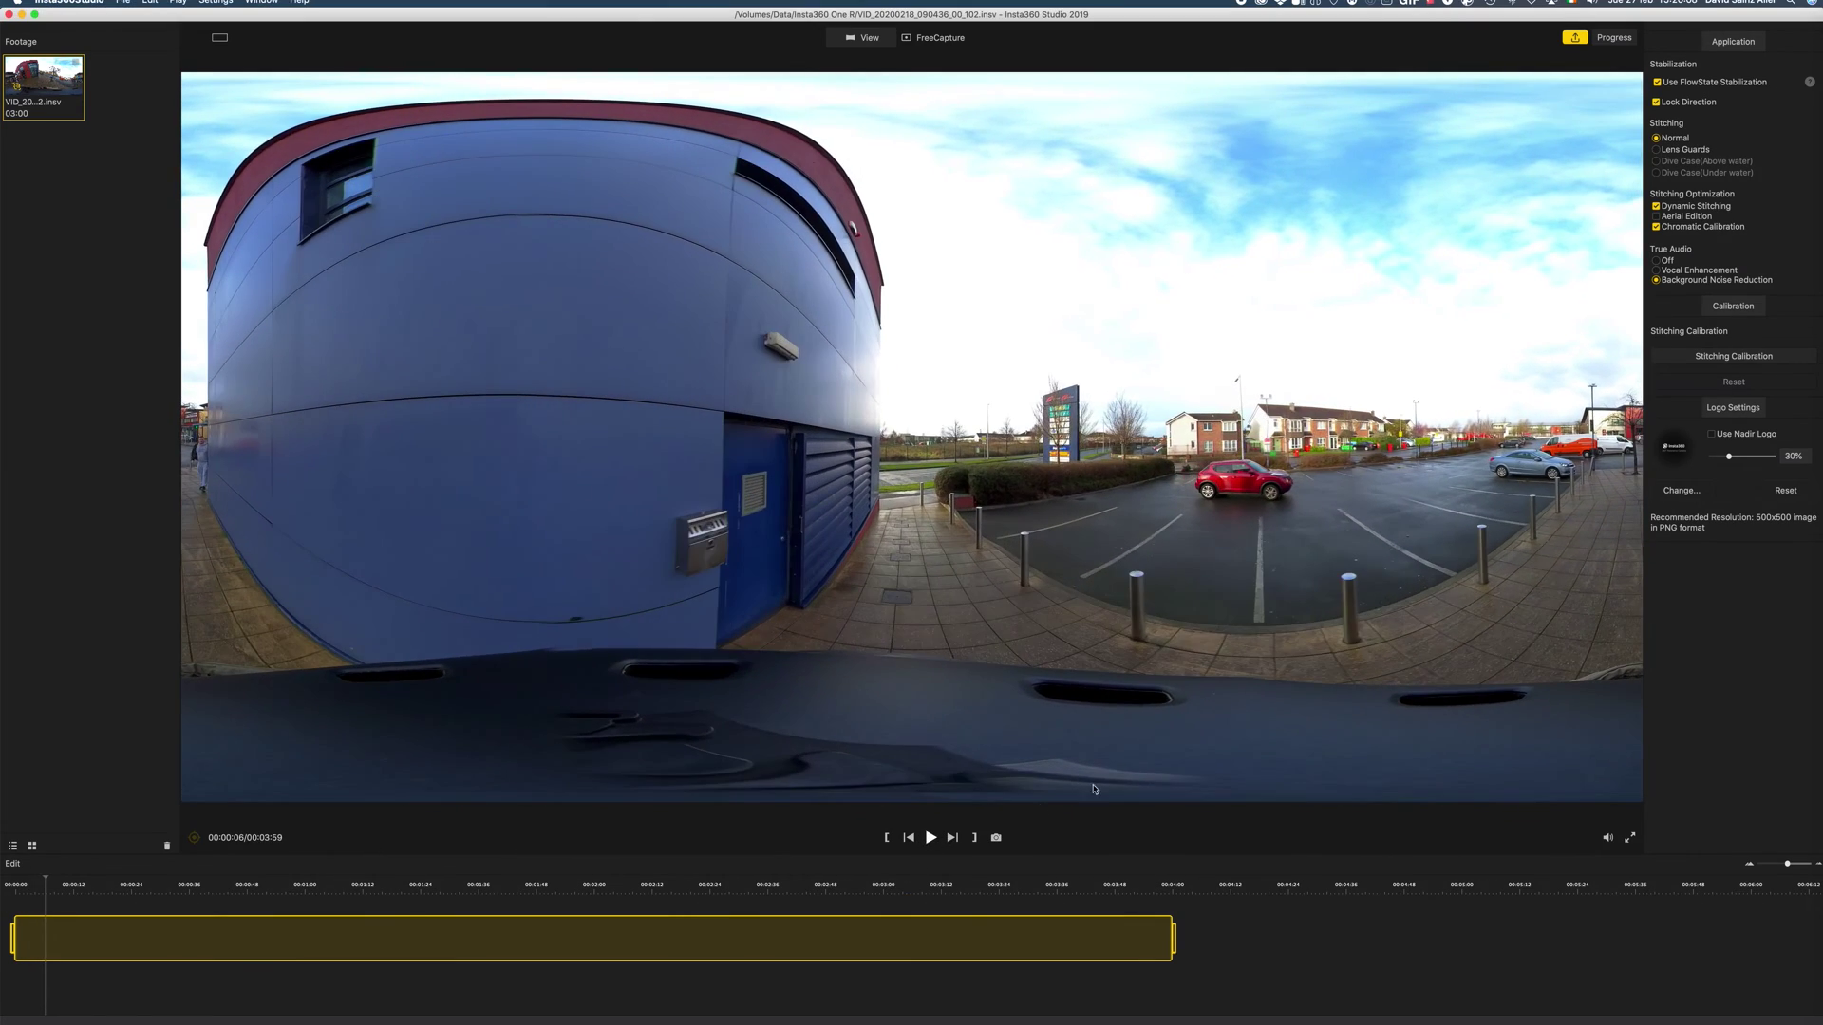
# Step: Try the clip preview without Lock Direction and FlowState Stabilization, and re-enable both options
pyautogui.click(1658, 103)
pyautogui.click(1657, 102)
pyautogui.moveTo(1790, 32)
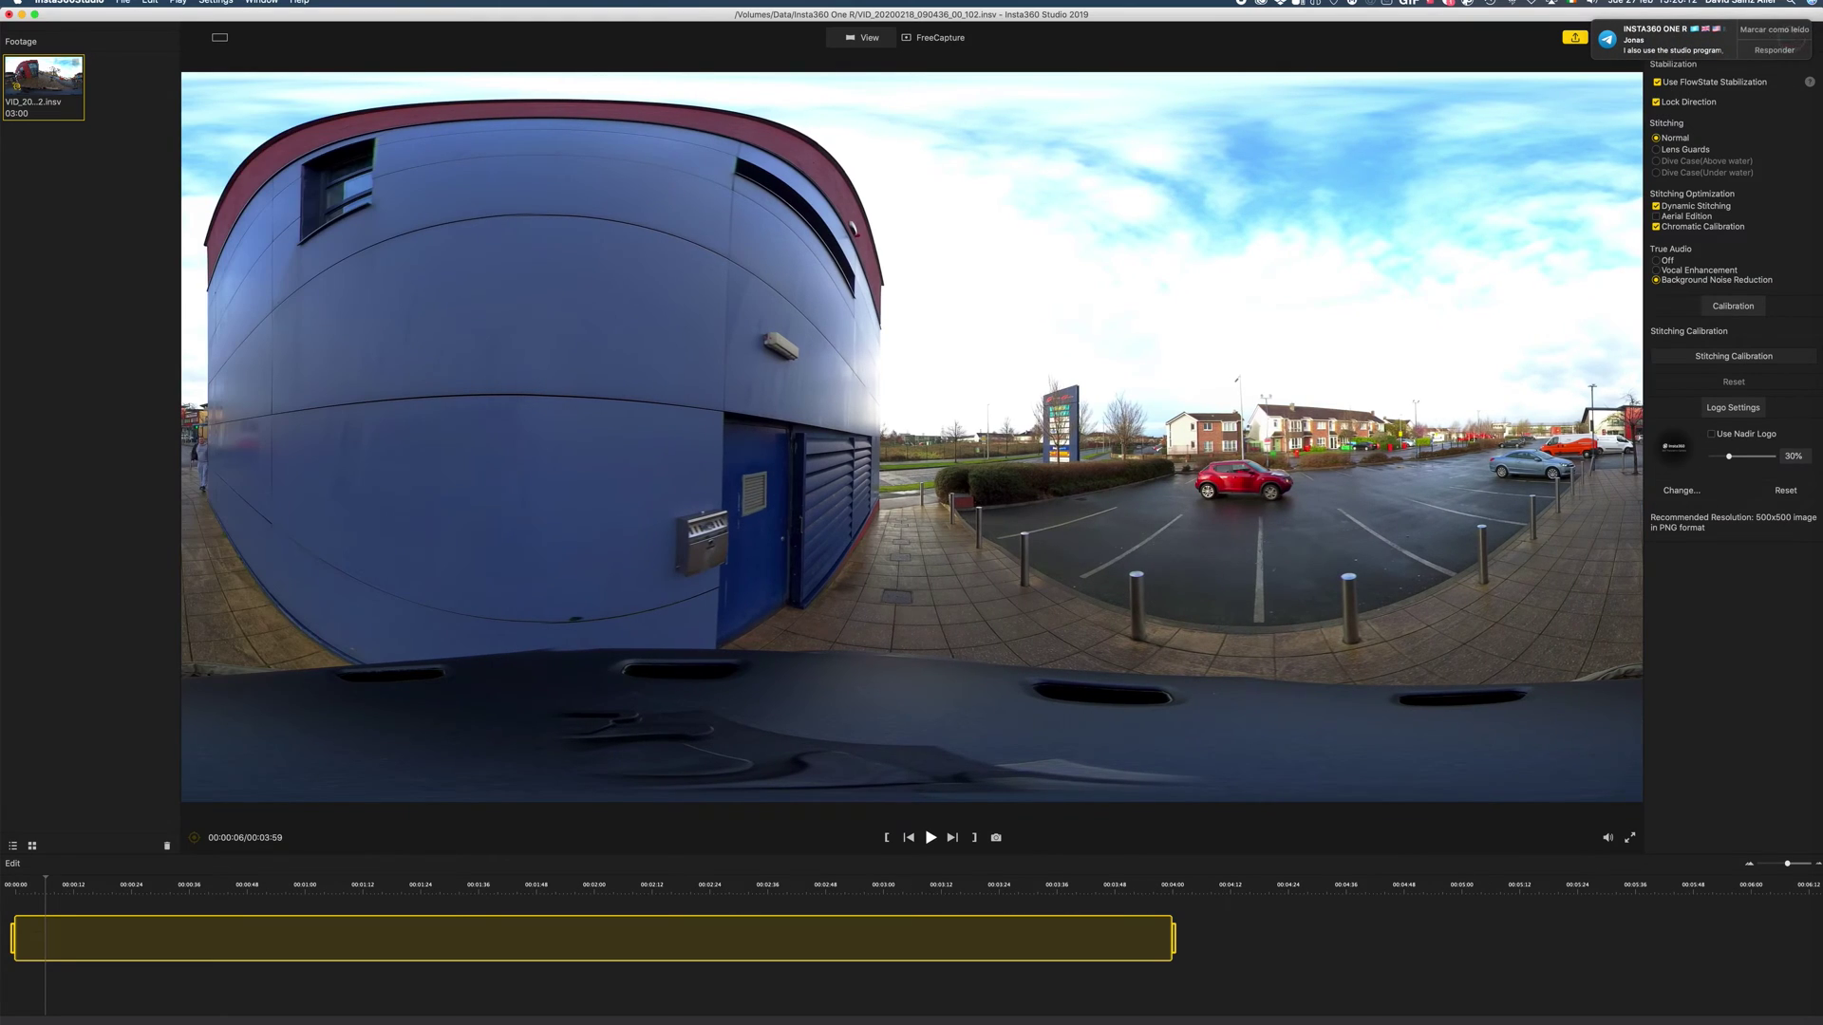
pyautogui.click(1789, 31)
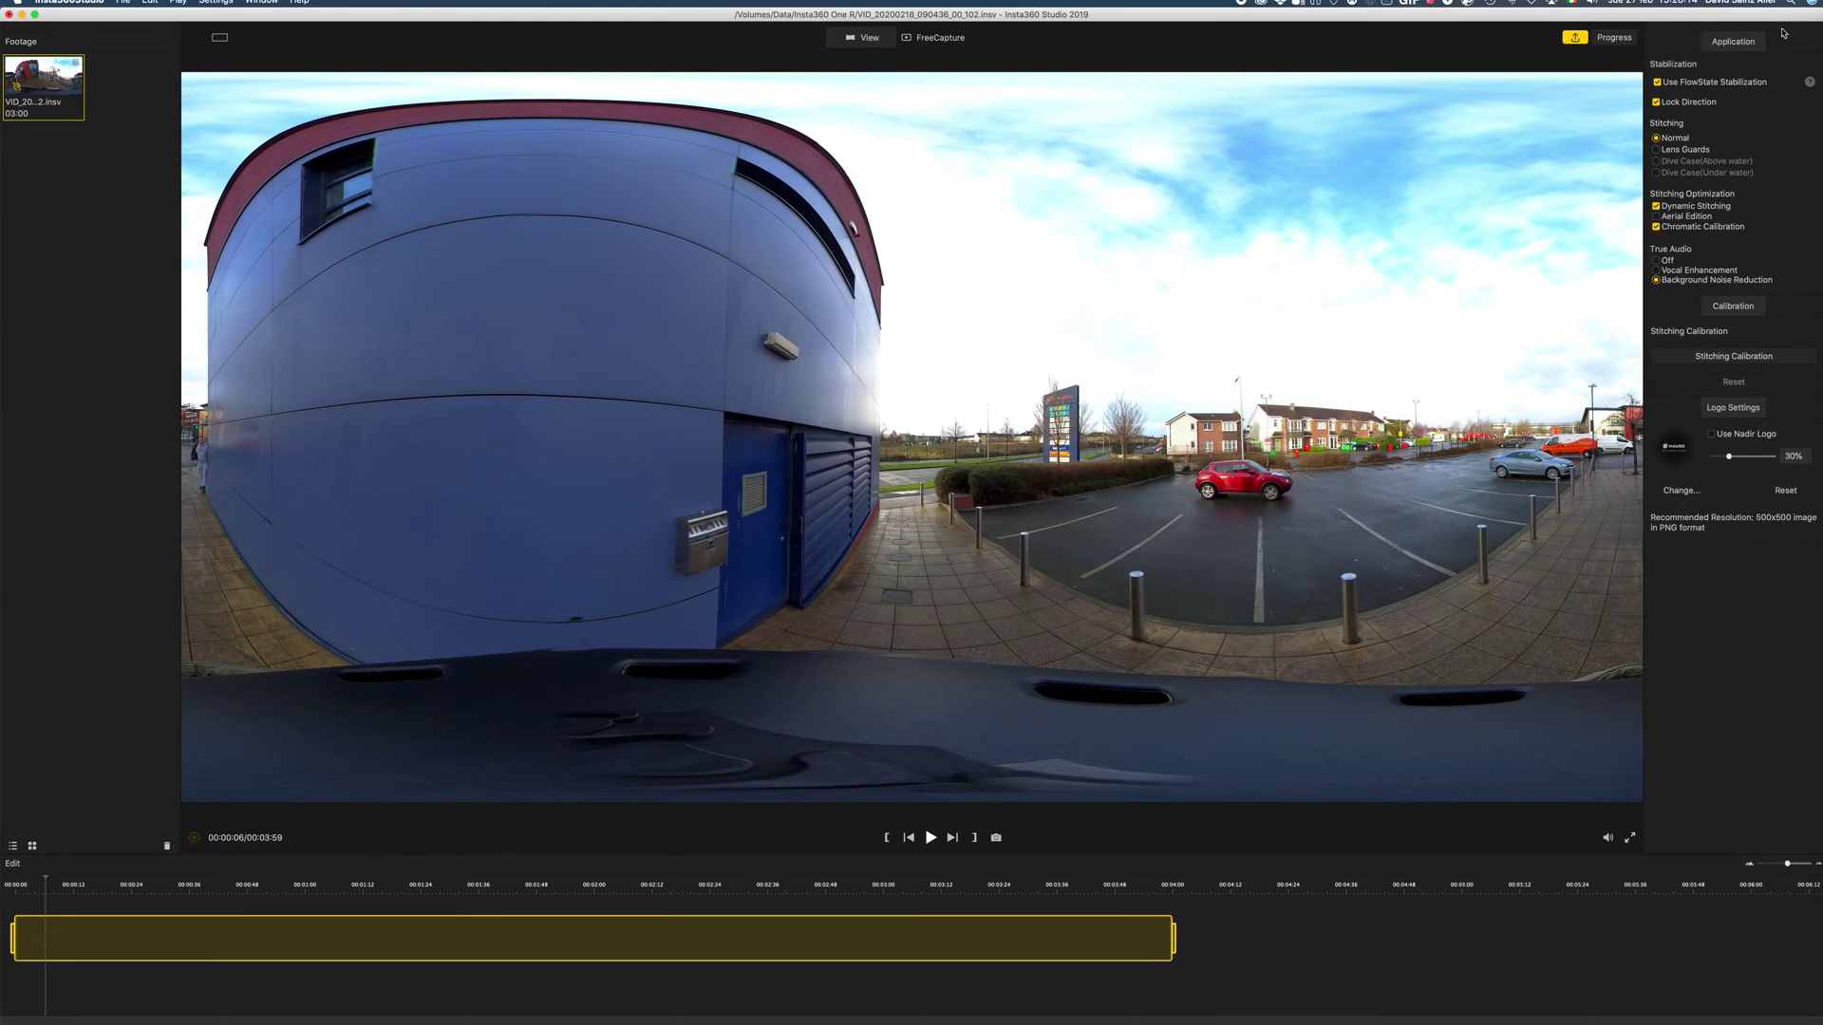
pyautogui.click(1658, 83)
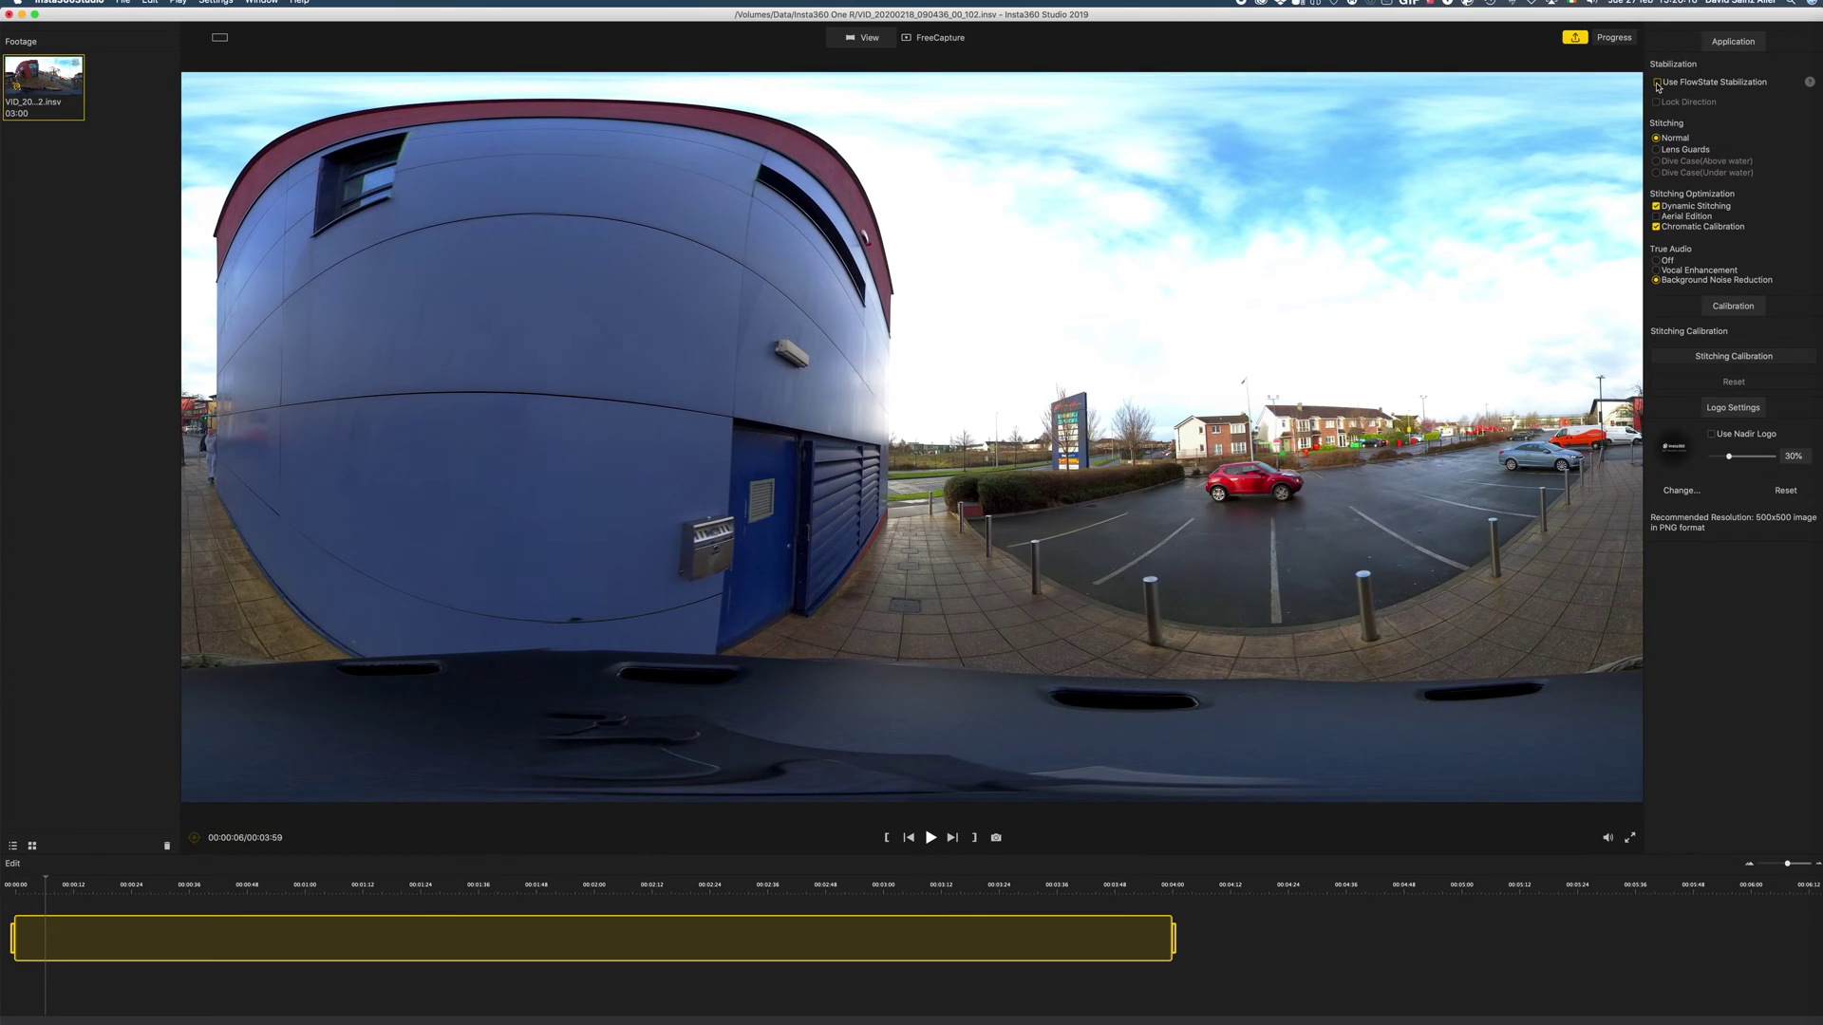
pyautogui.click(1657, 82)
pyautogui.click(1657, 102)
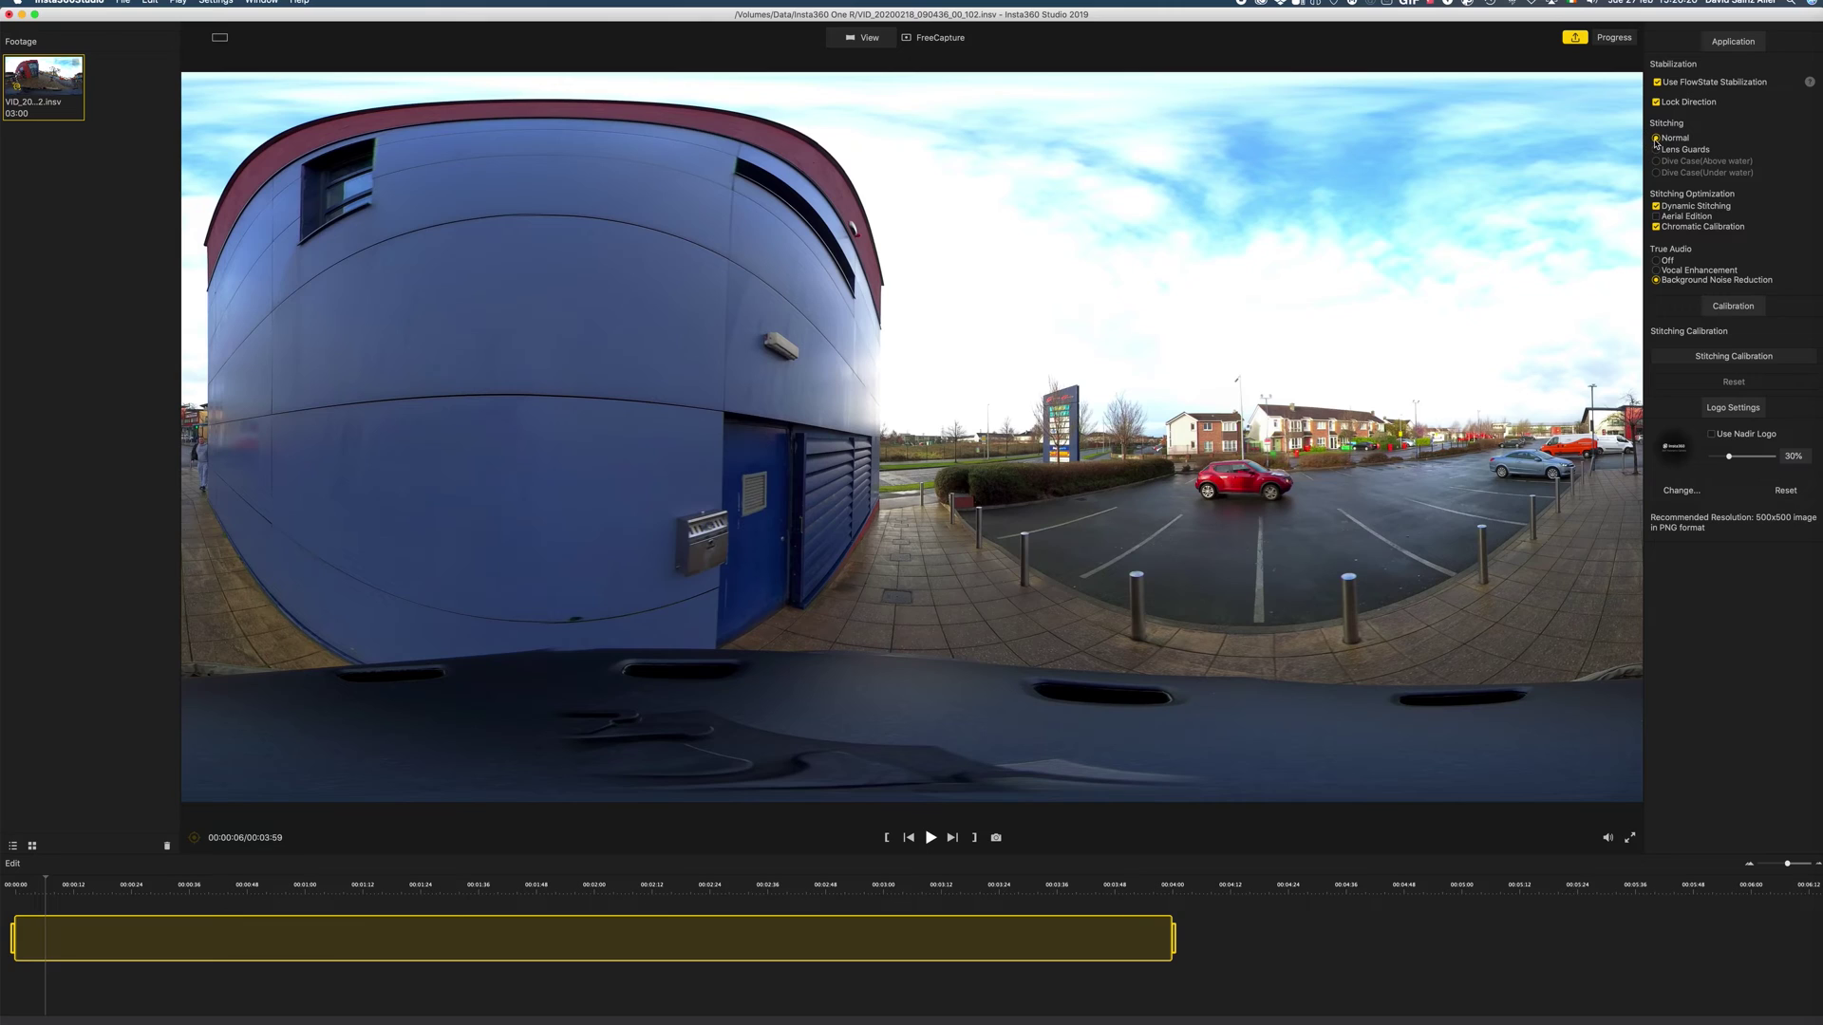
# Step: Compare the preview with Chromatic Calibration off and on, leaving it enabled
pyautogui.click(1656, 227)
pyautogui.click(1657, 228)
pyautogui.click(1656, 228)
pyautogui.click(1656, 228)
pyautogui.click(1657, 229)
# Step: Try the Vocal Enhancement audio mode, return to Background Noise Reduction, and pause playback
pyautogui.click(1655, 271)
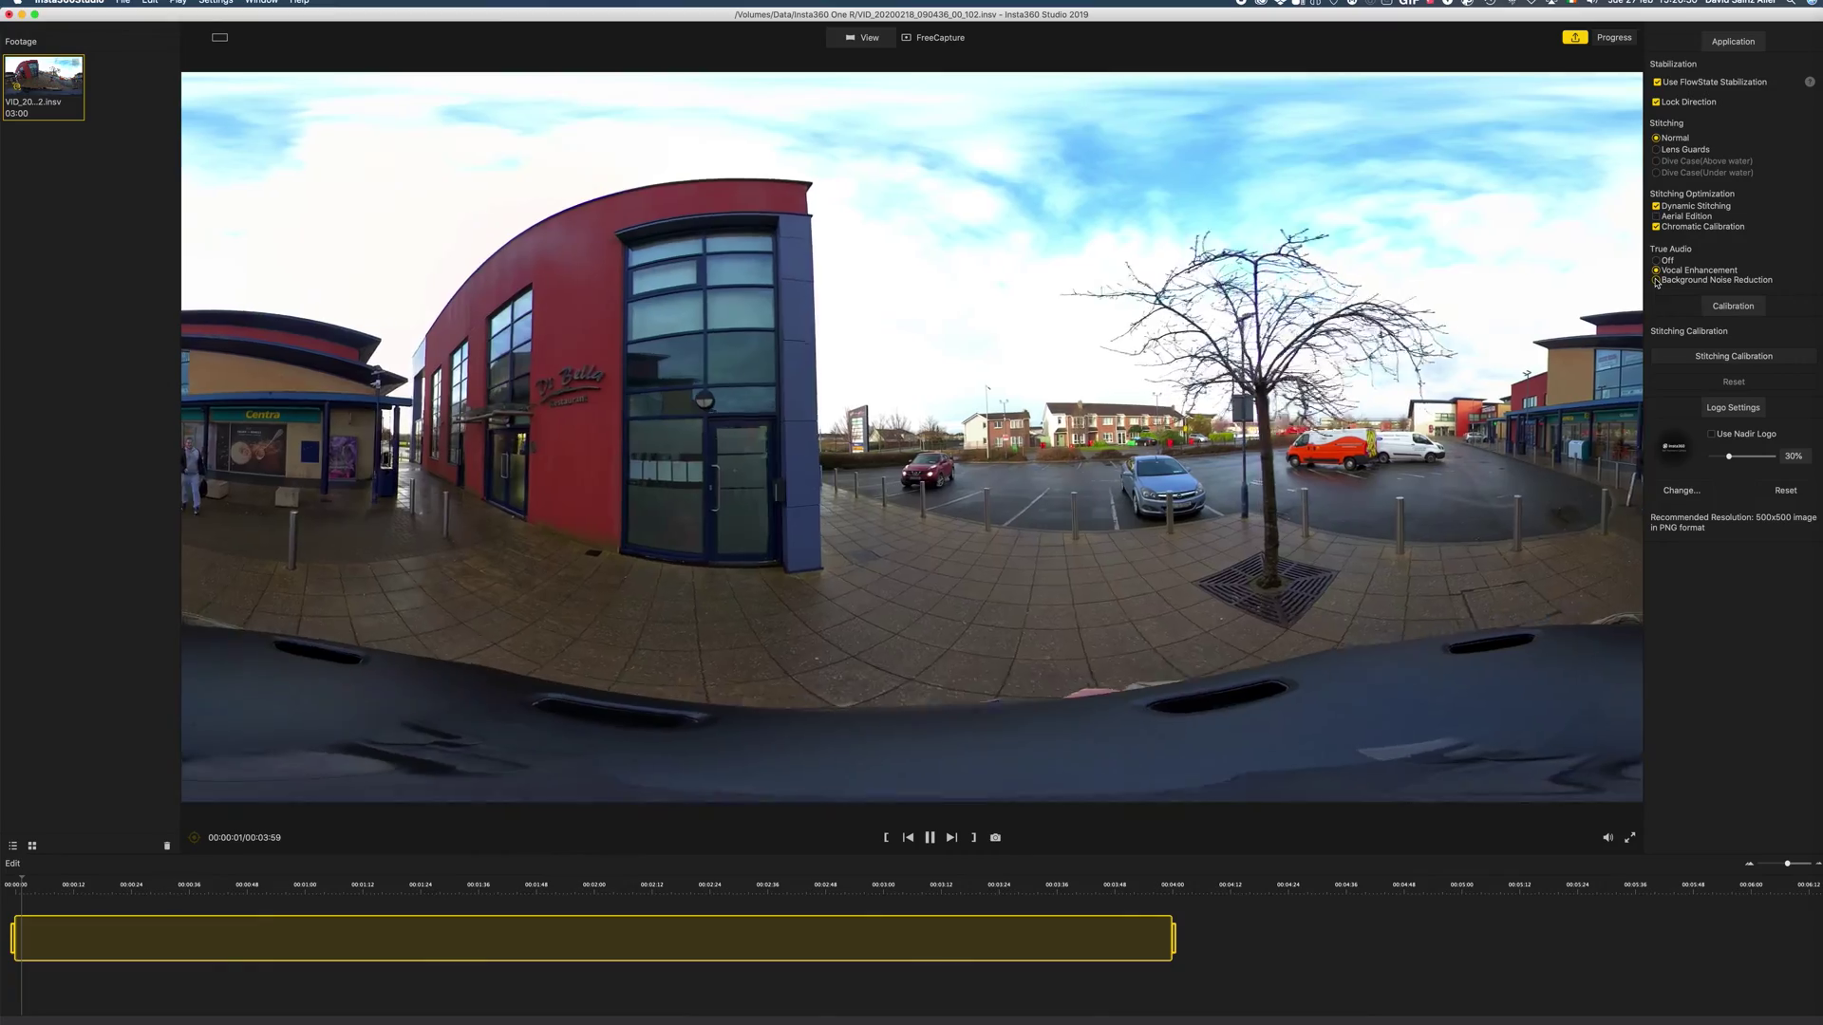
pyautogui.click(1657, 281)
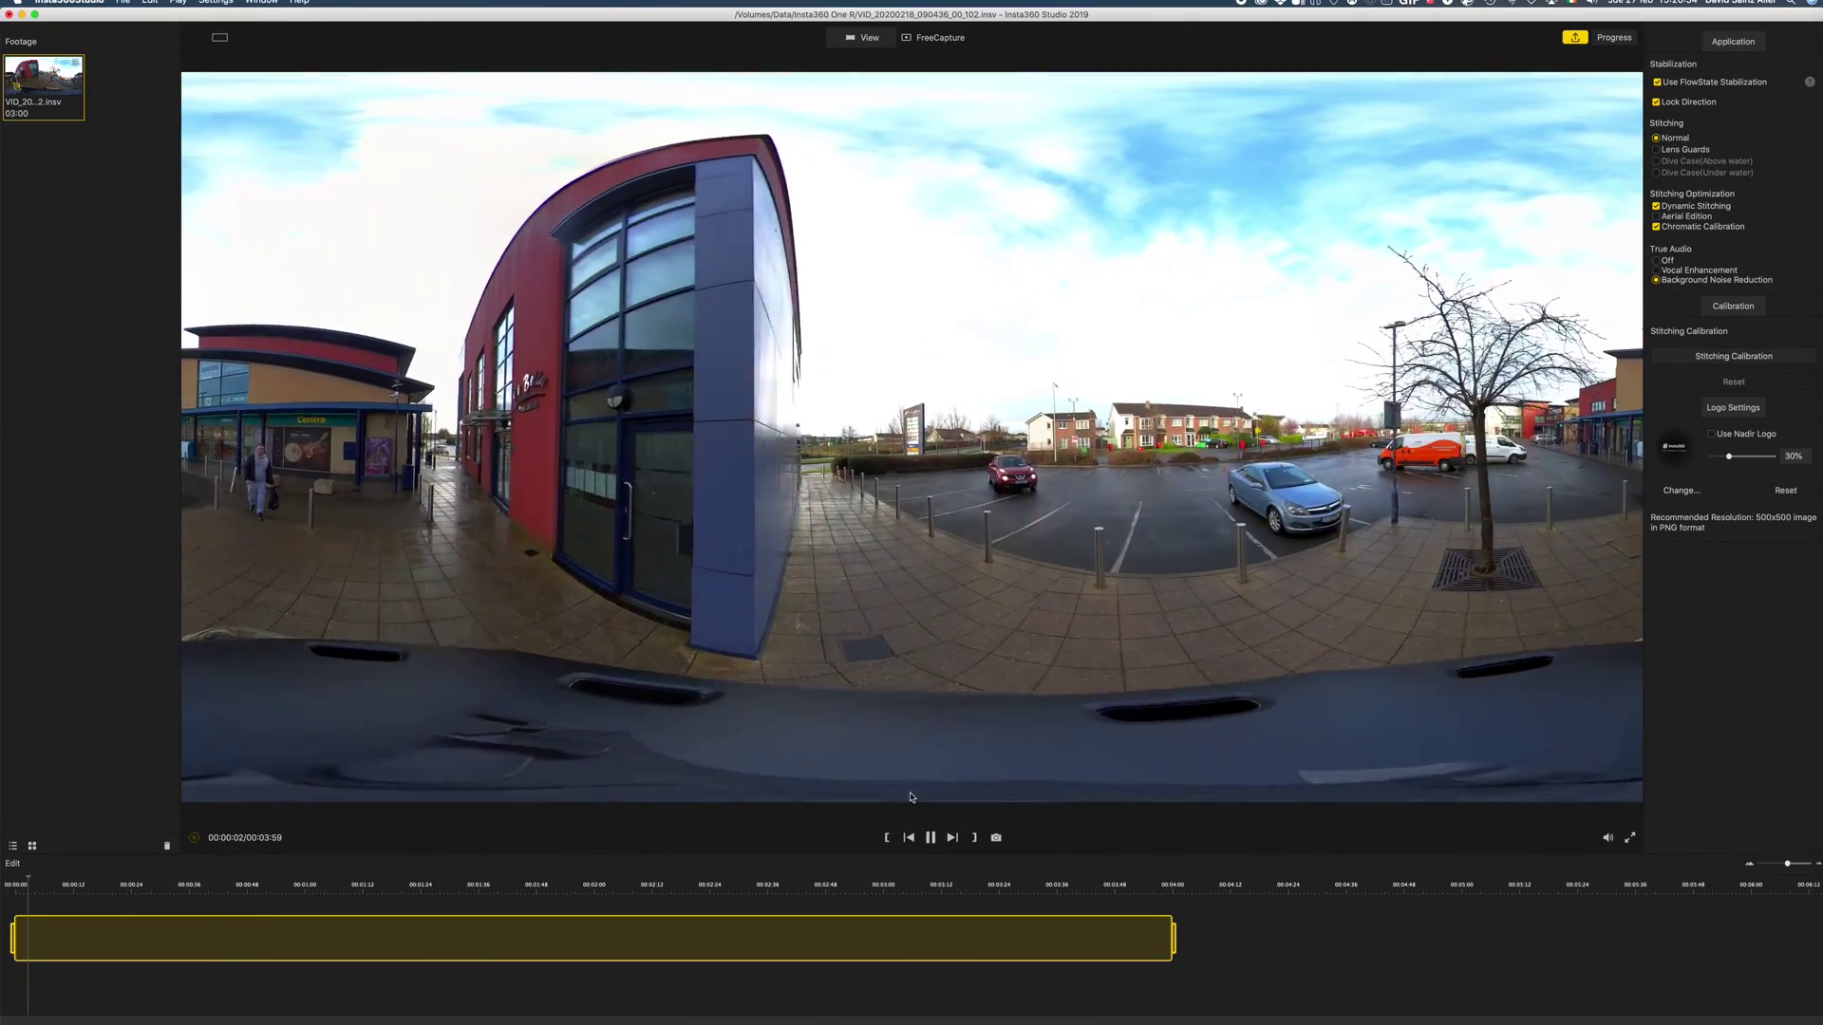
pyautogui.click(929, 838)
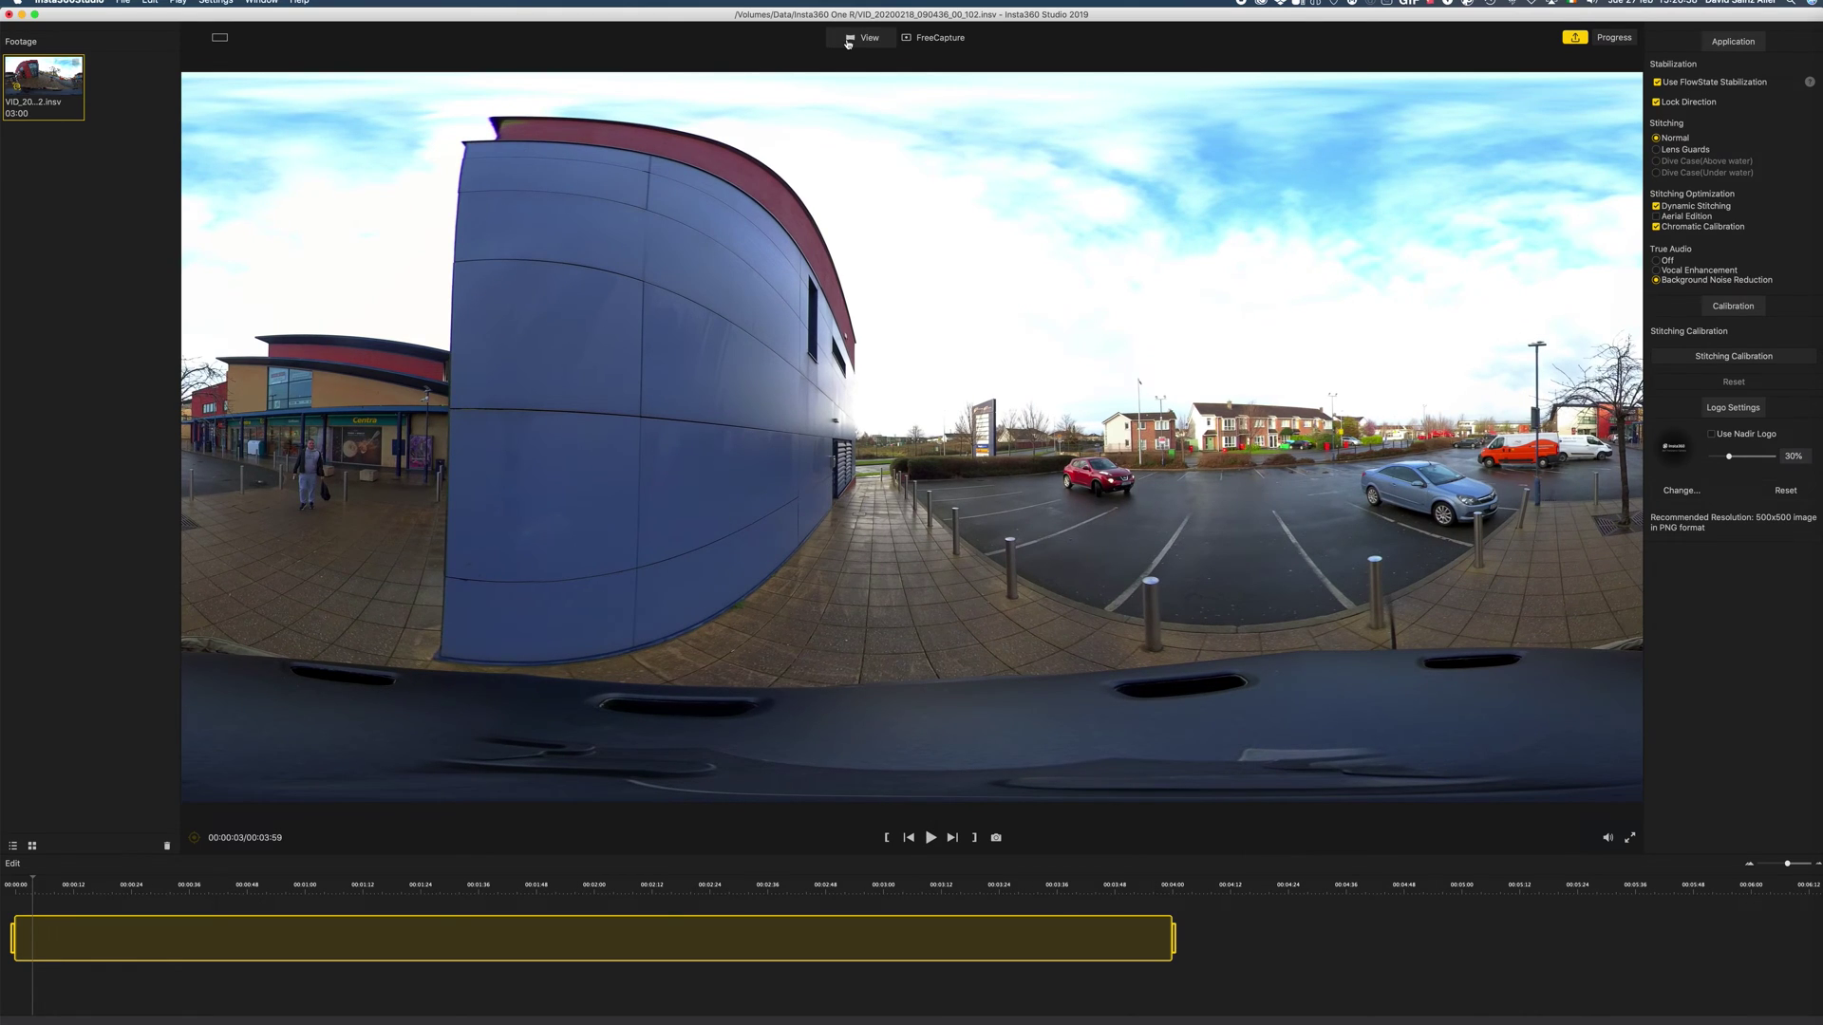
# Step: Try the Natural View projection for the preview and return to Flat
pyautogui.click(231, 41)
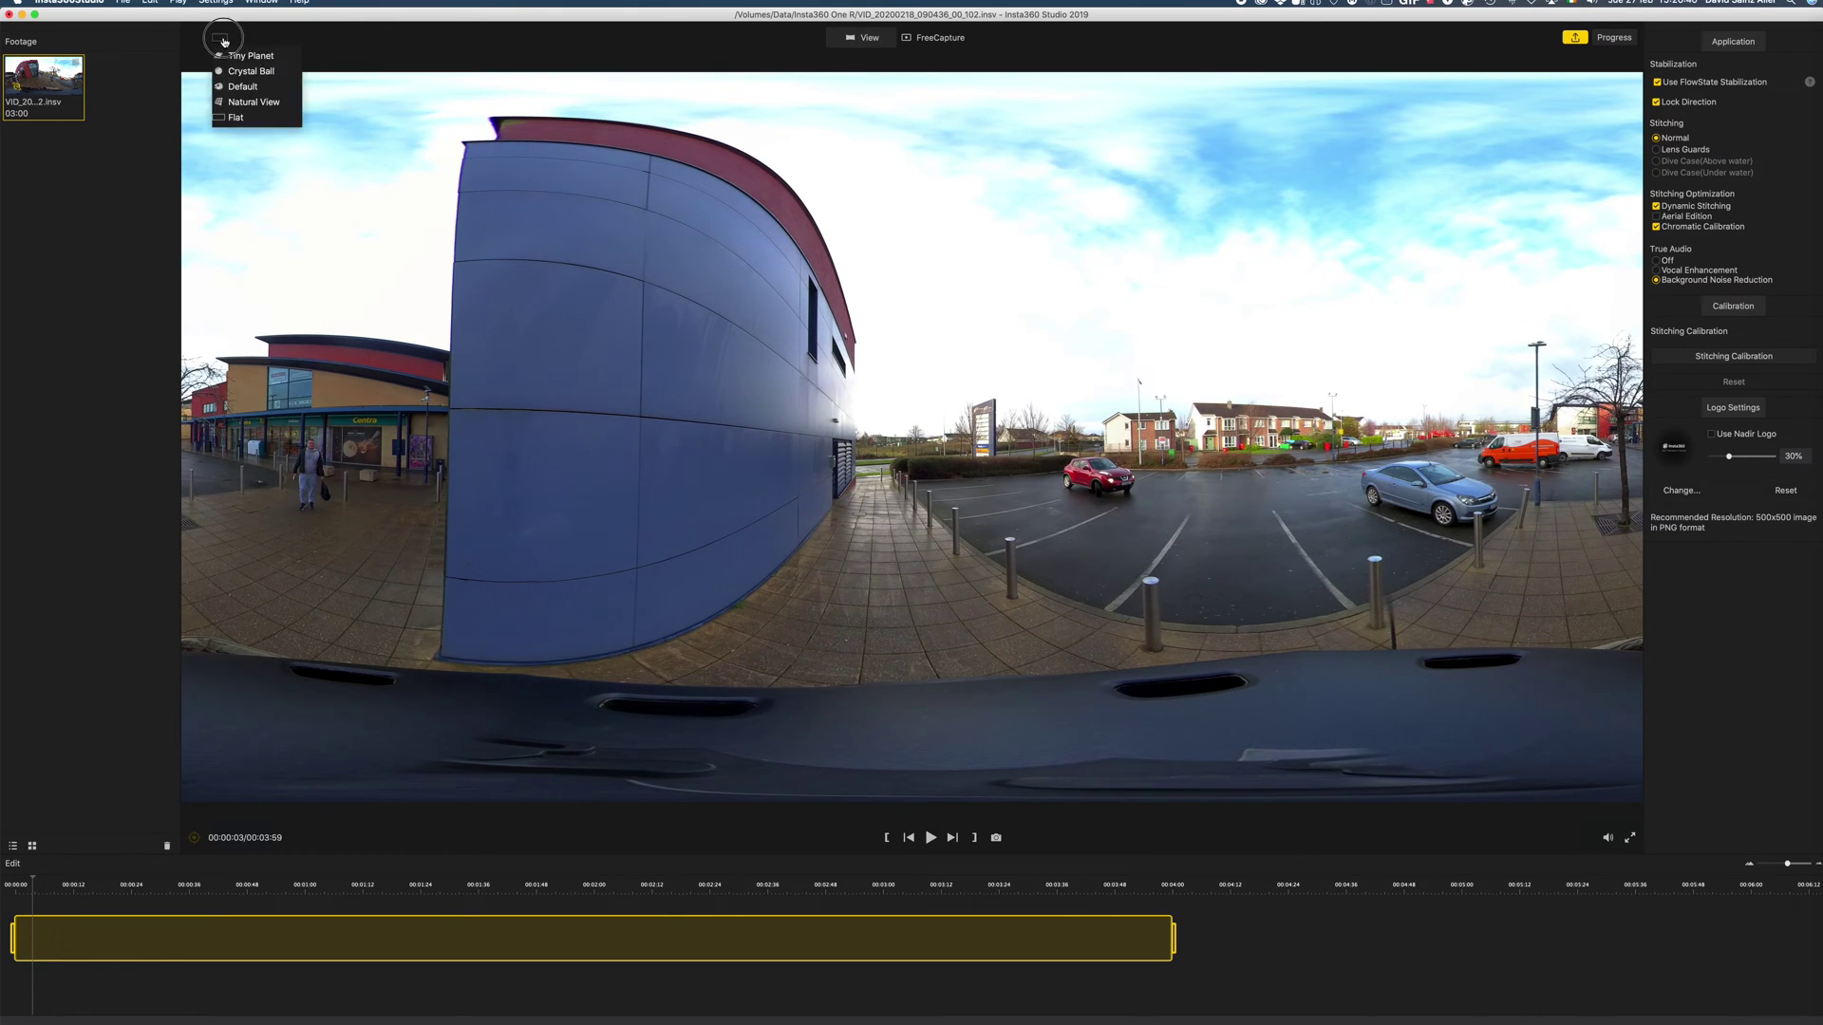
pyautogui.click(249, 101)
pyautogui.click(220, 38)
pyautogui.click(237, 118)
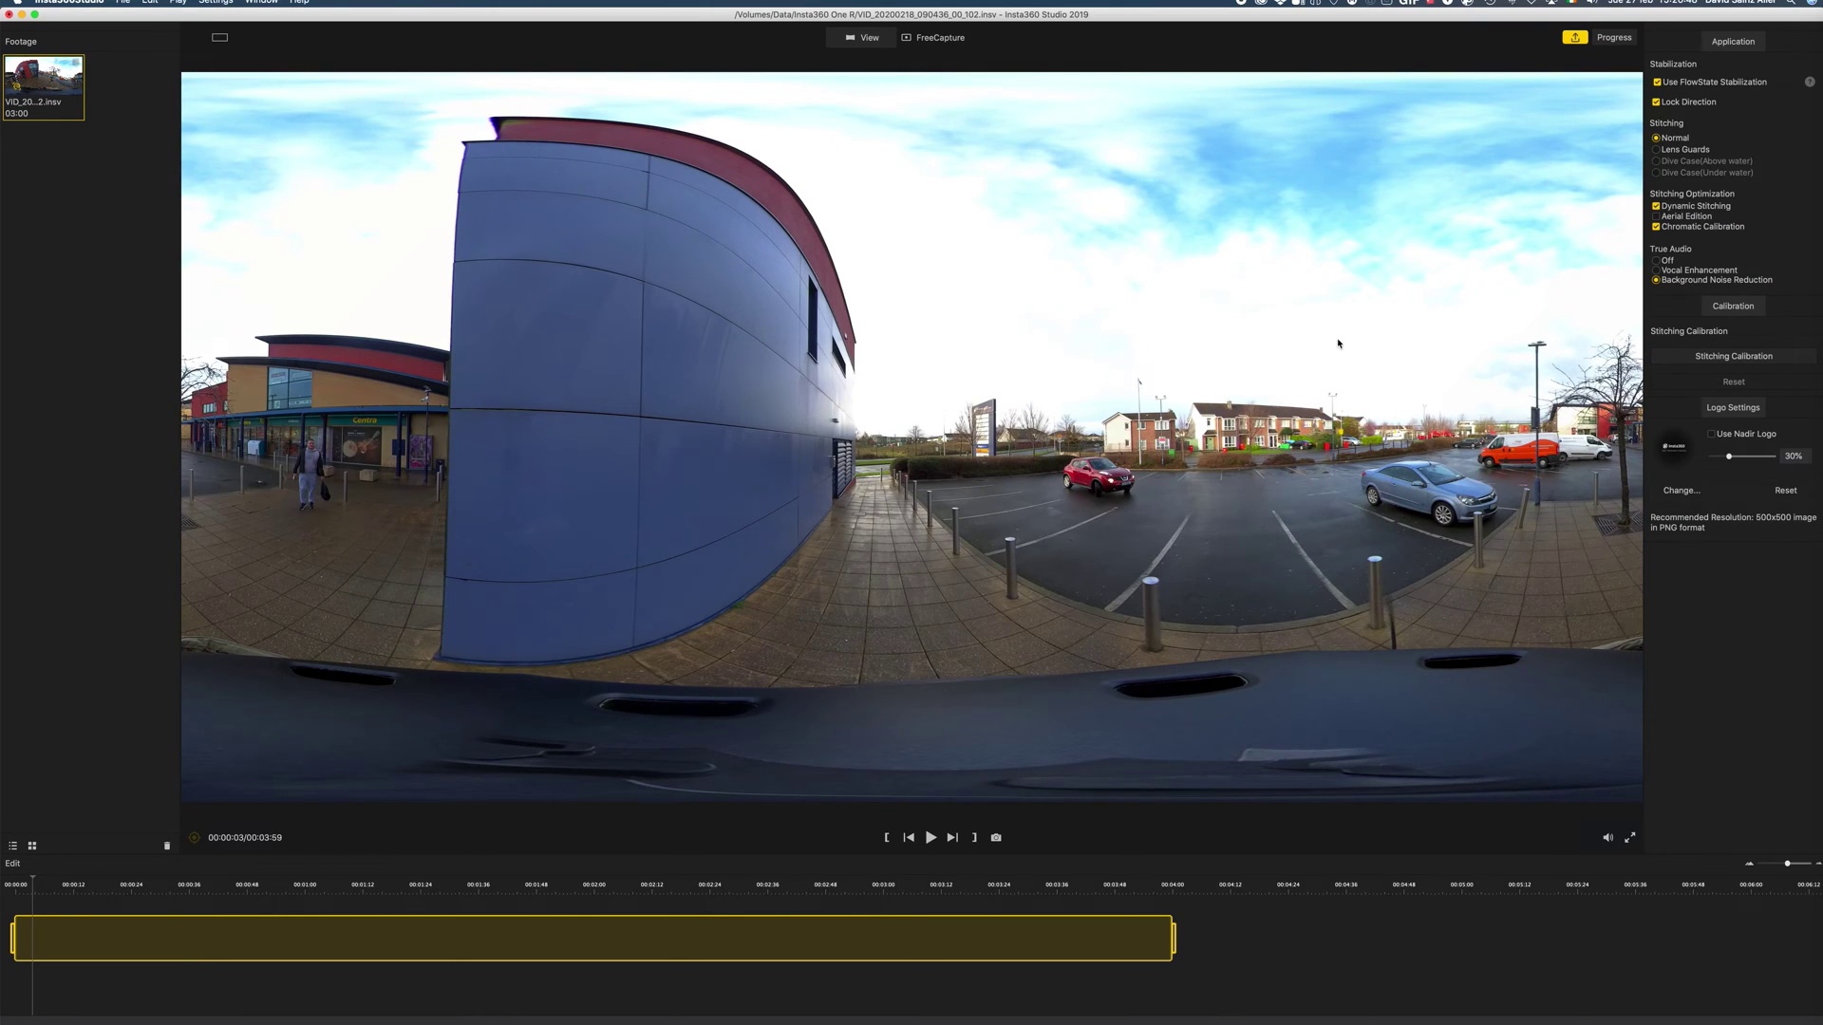
# Step: Start the 360 video export, save the pending changes, and choose H.265 as the encoding format
pyautogui.click(1573, 40)
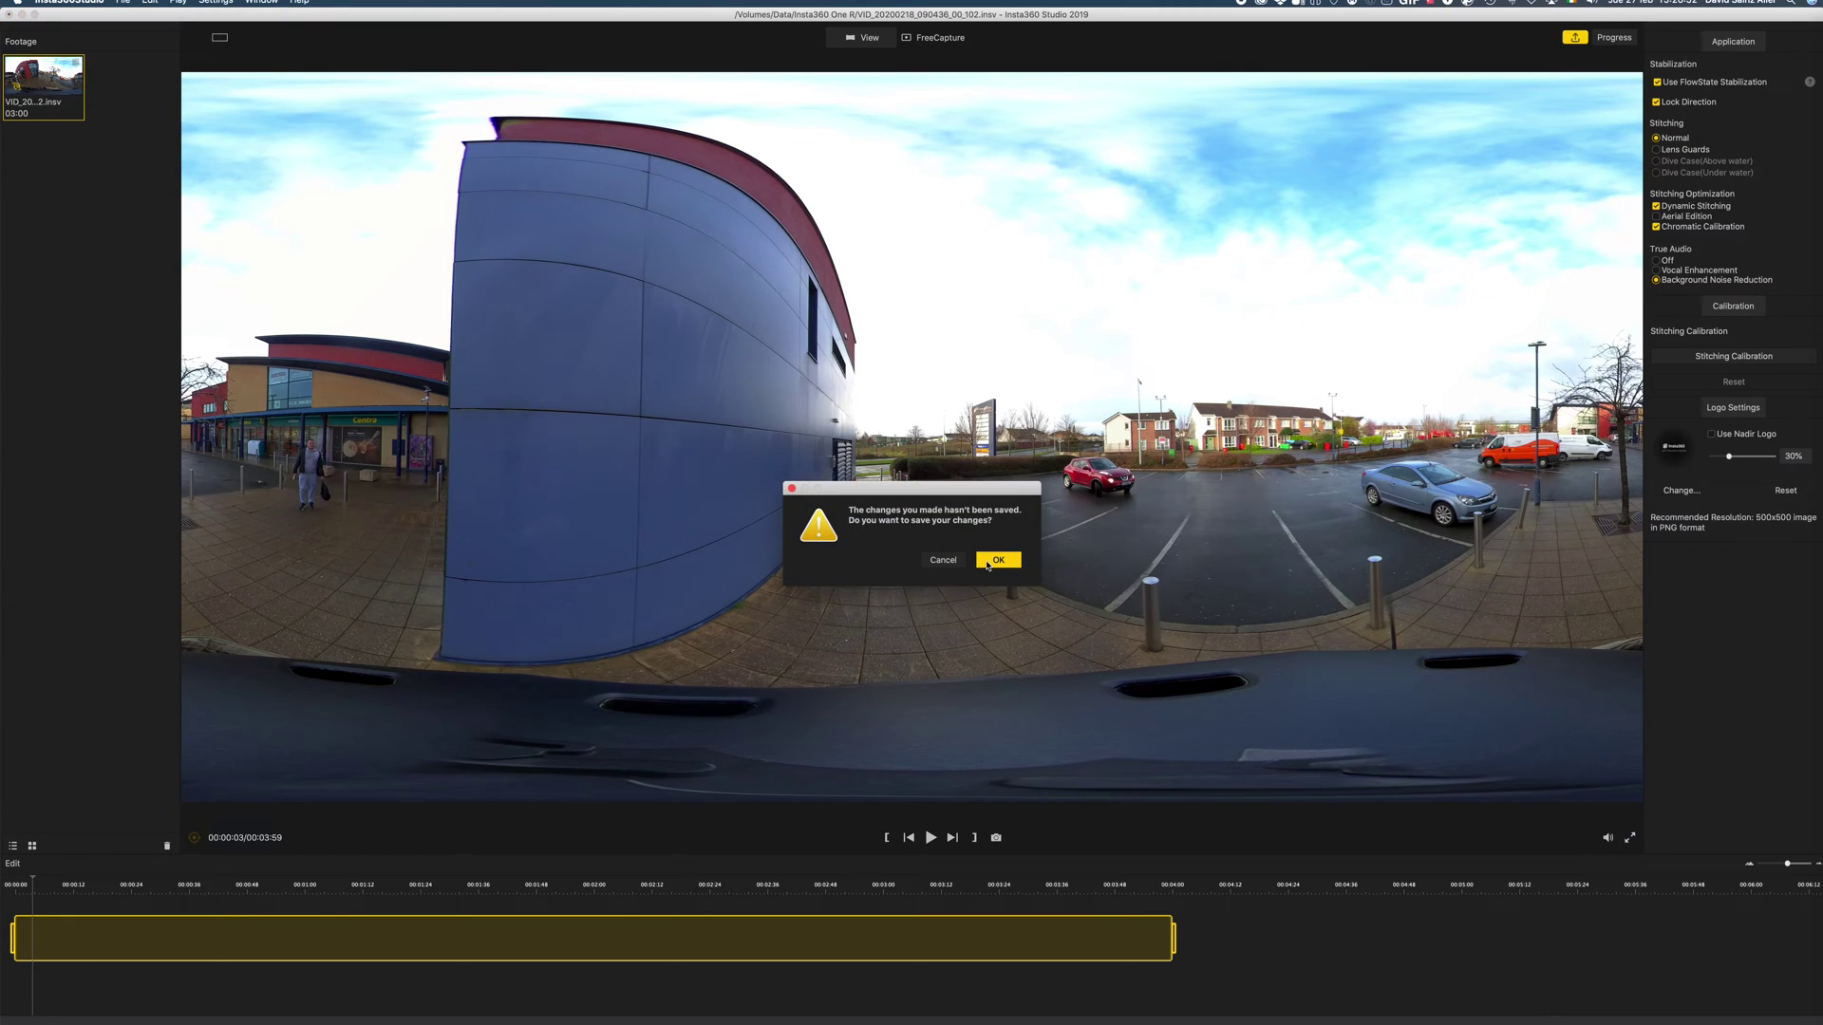
pyautogui.click(987, 562)
pyautogui.click(975, 470)
pyautogui.click(926, 489)
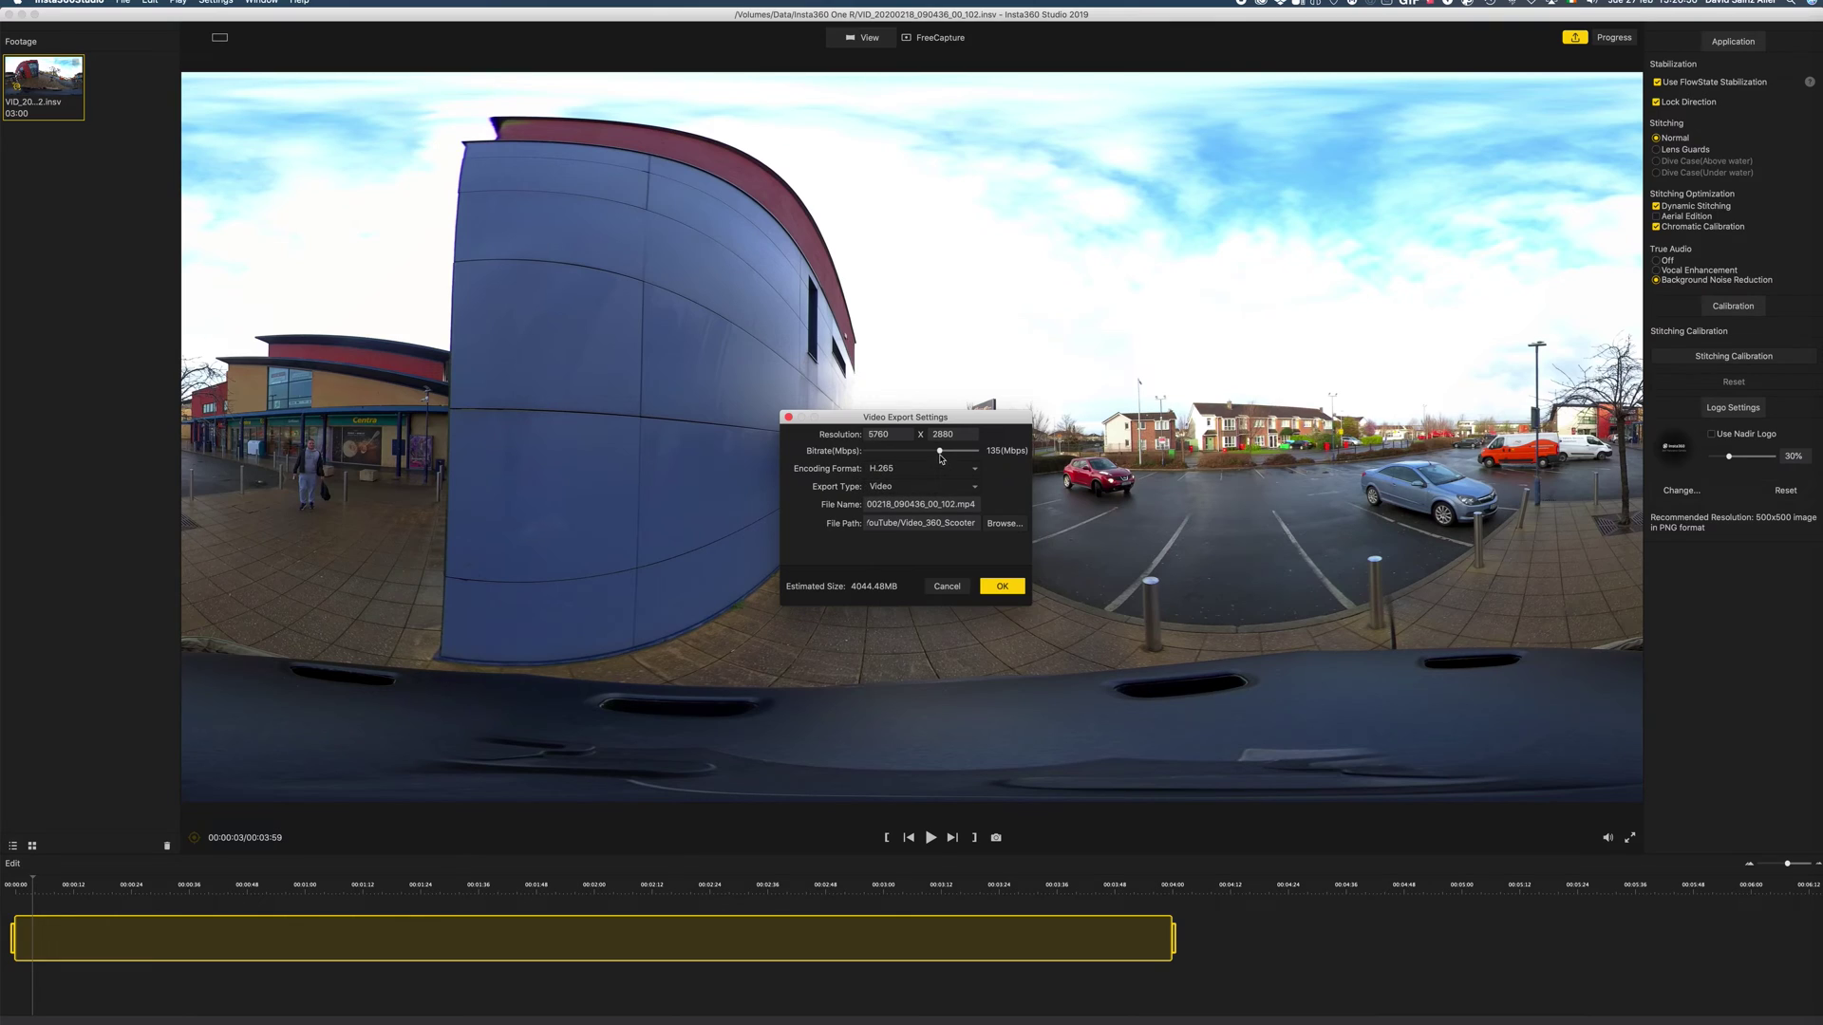
# Step: Raise the export bitrate slightly
pyautogui.moveTo(941, 456); pyautogui.dragTo(949, 453)
pyautogui.click(950, 453)
pyautogui.click(949, 453)
pyautogui.moveTo(948, 453); pyautogui.dragTo(948, 453)
pyautogui.moveTo(948, 453); pyautogui.dragTo(950, 454)
pyautogui.click(949, 453)
# Step: Name the exported file Ride_Scooter_VR and start the export
pyautogui.moveTo(950, 504); pyautogui.dragTo(809, 510)
pyautogui.write('Ride-')
pyautogui.press('BackSpace')
pyautogui.write('_Scooter_VR')
pyautogui.click(999, 586)
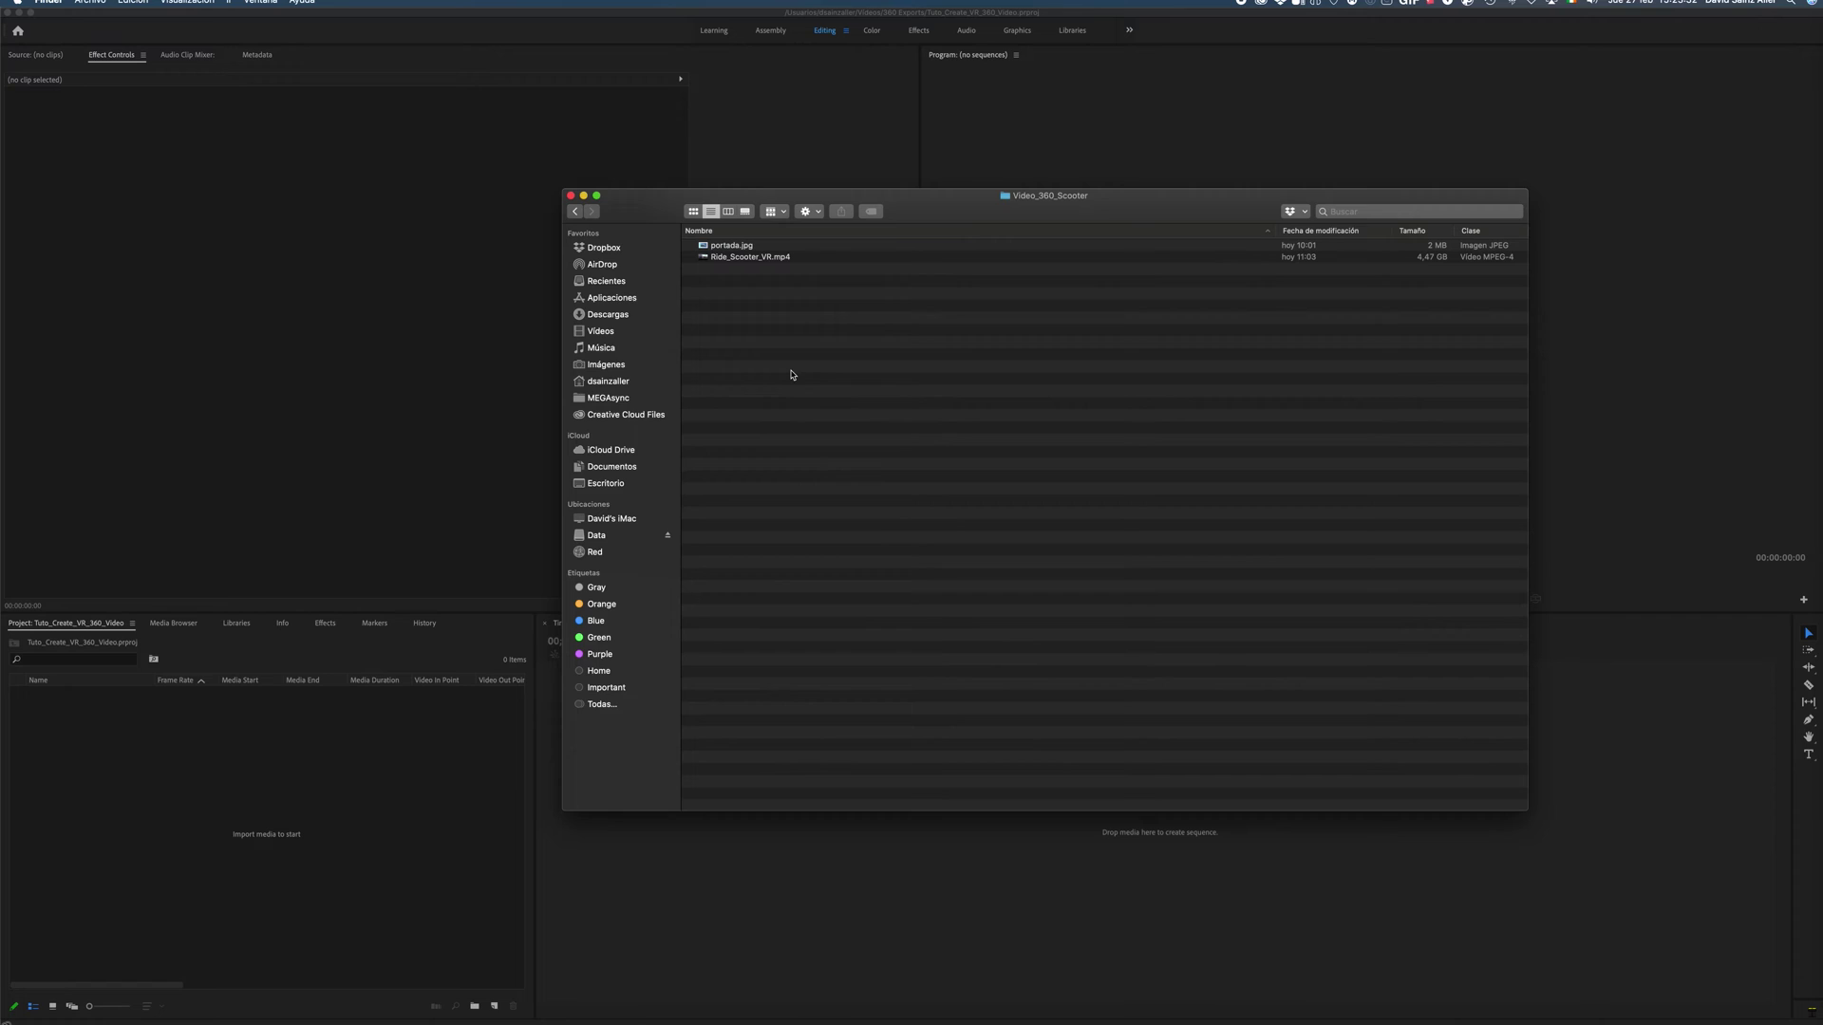
# Step: Import Ride_Scooter_VR.mp4 from the Video_360_Scooter folder into the Premiere Pro project and minimize the file browser
pyautogui.click(756, 258)
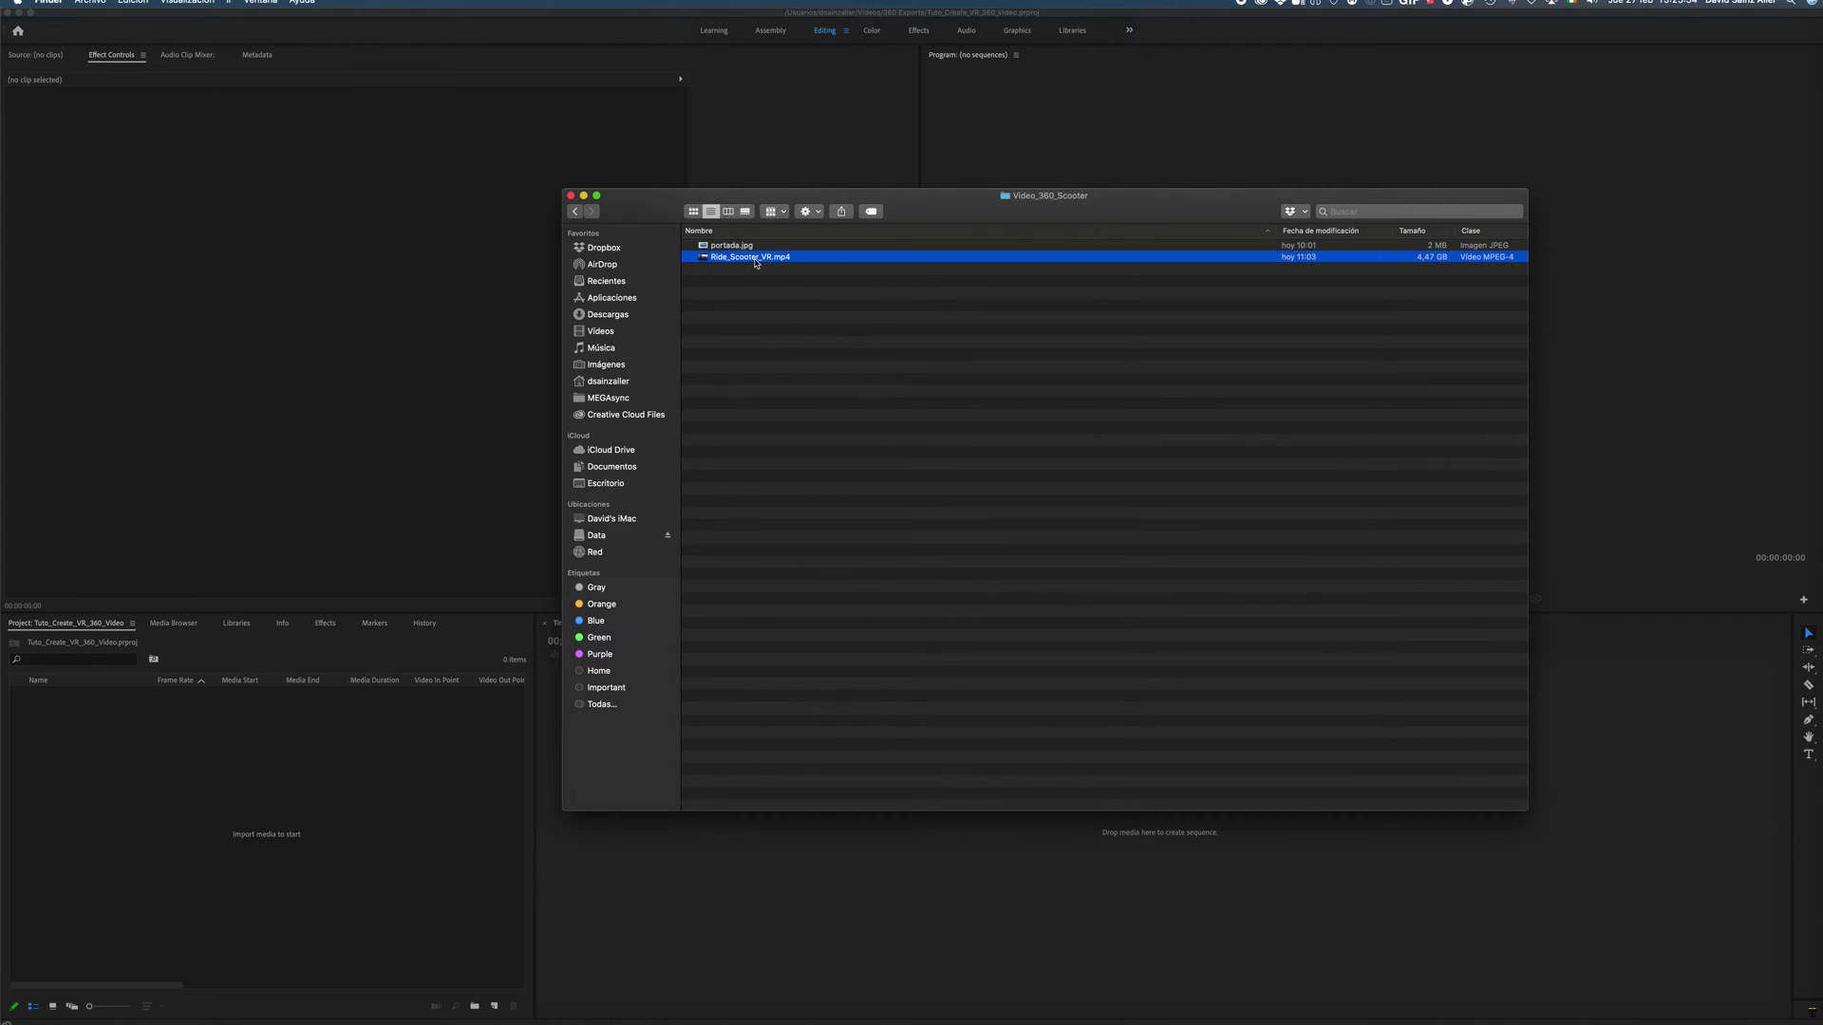
pyautogui.moveTo(728, 266); pyautogui.dragTo(169, 792)
pyautogui.click(583, 196)
# Step: Check the image size and frame rate in the imported clip's properties
pyautogui.rightClick(98, 693)
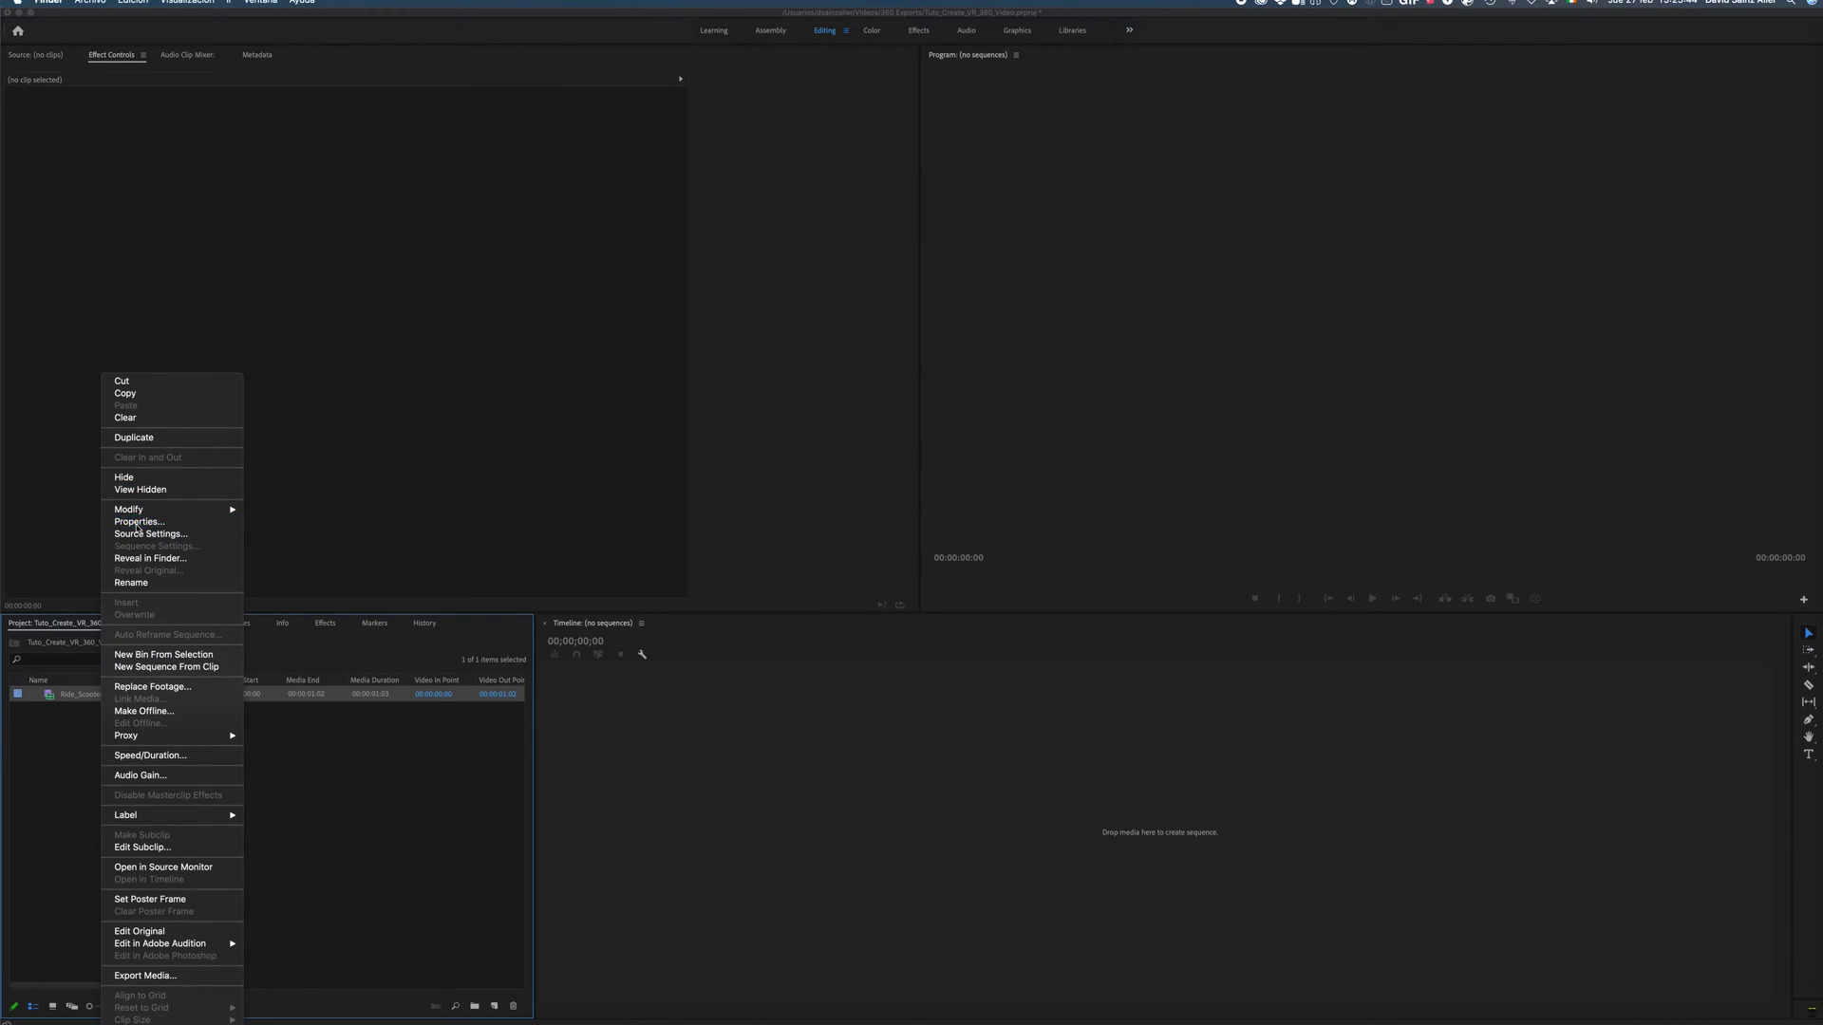
pyautogui.click(378, 570)
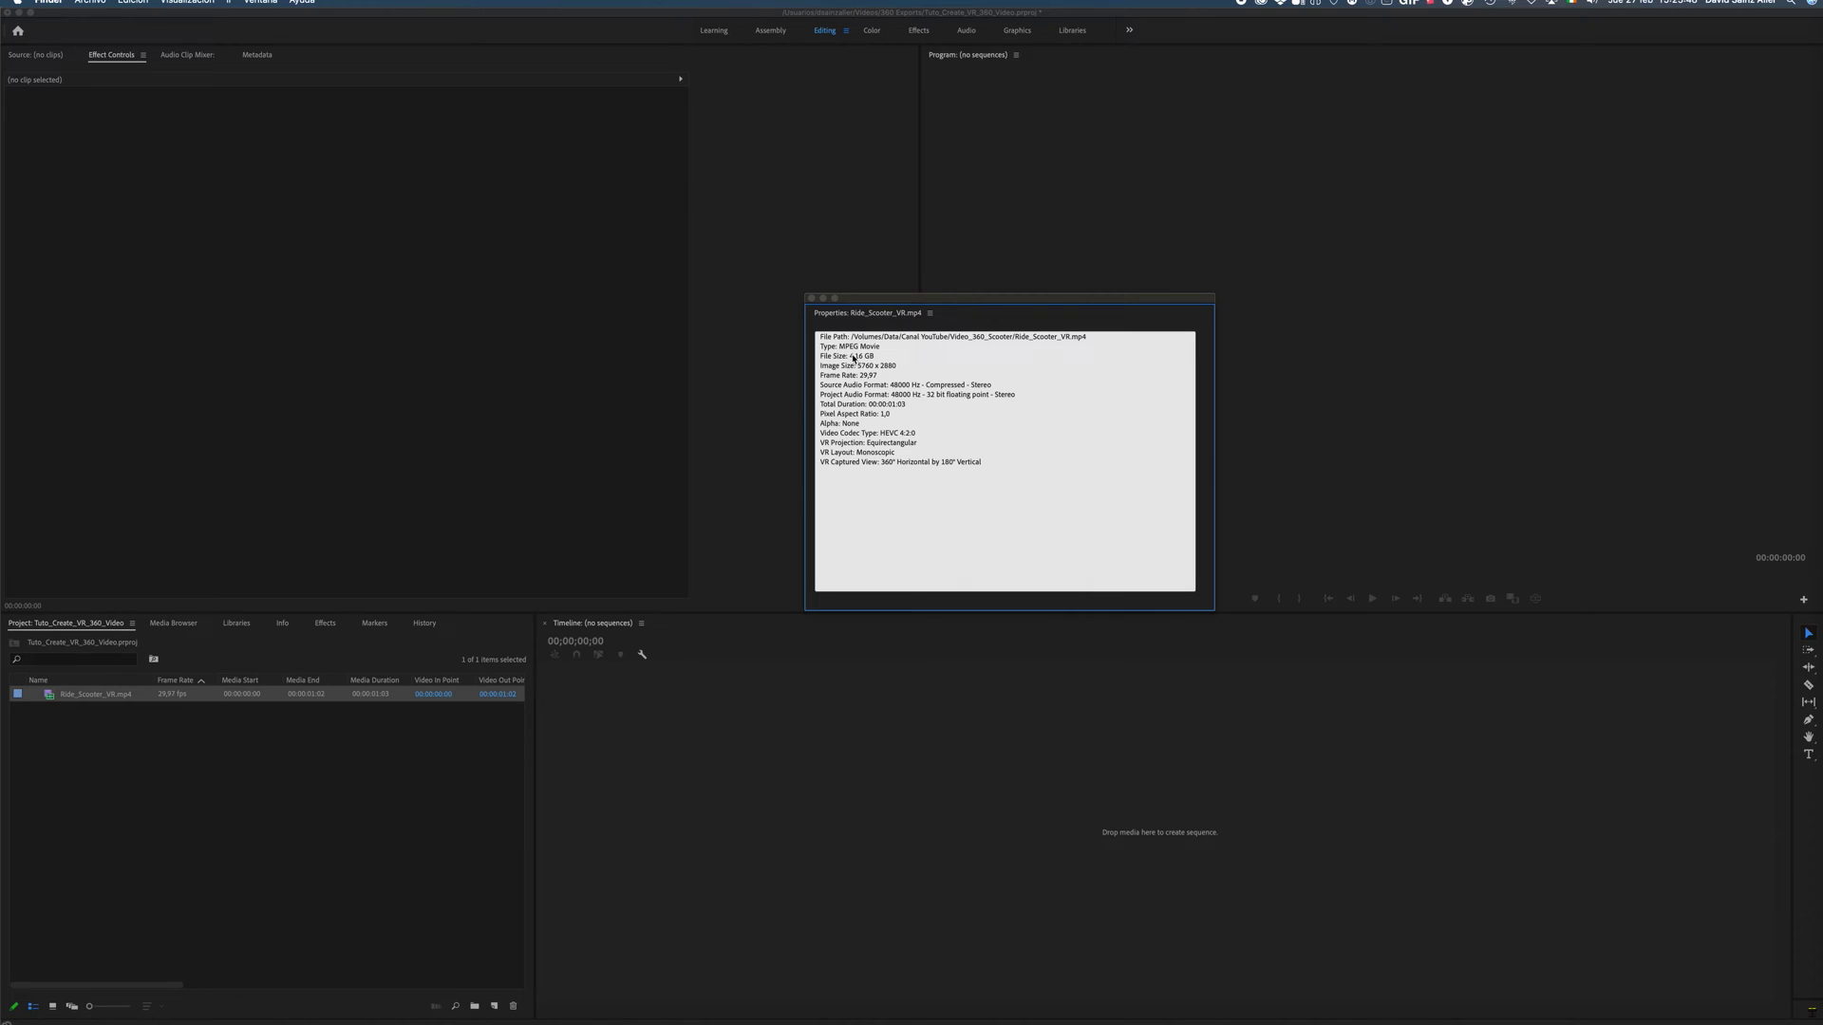
pyautogui.moveTo(860, 368); pyautogui.dragTo(897, 367)
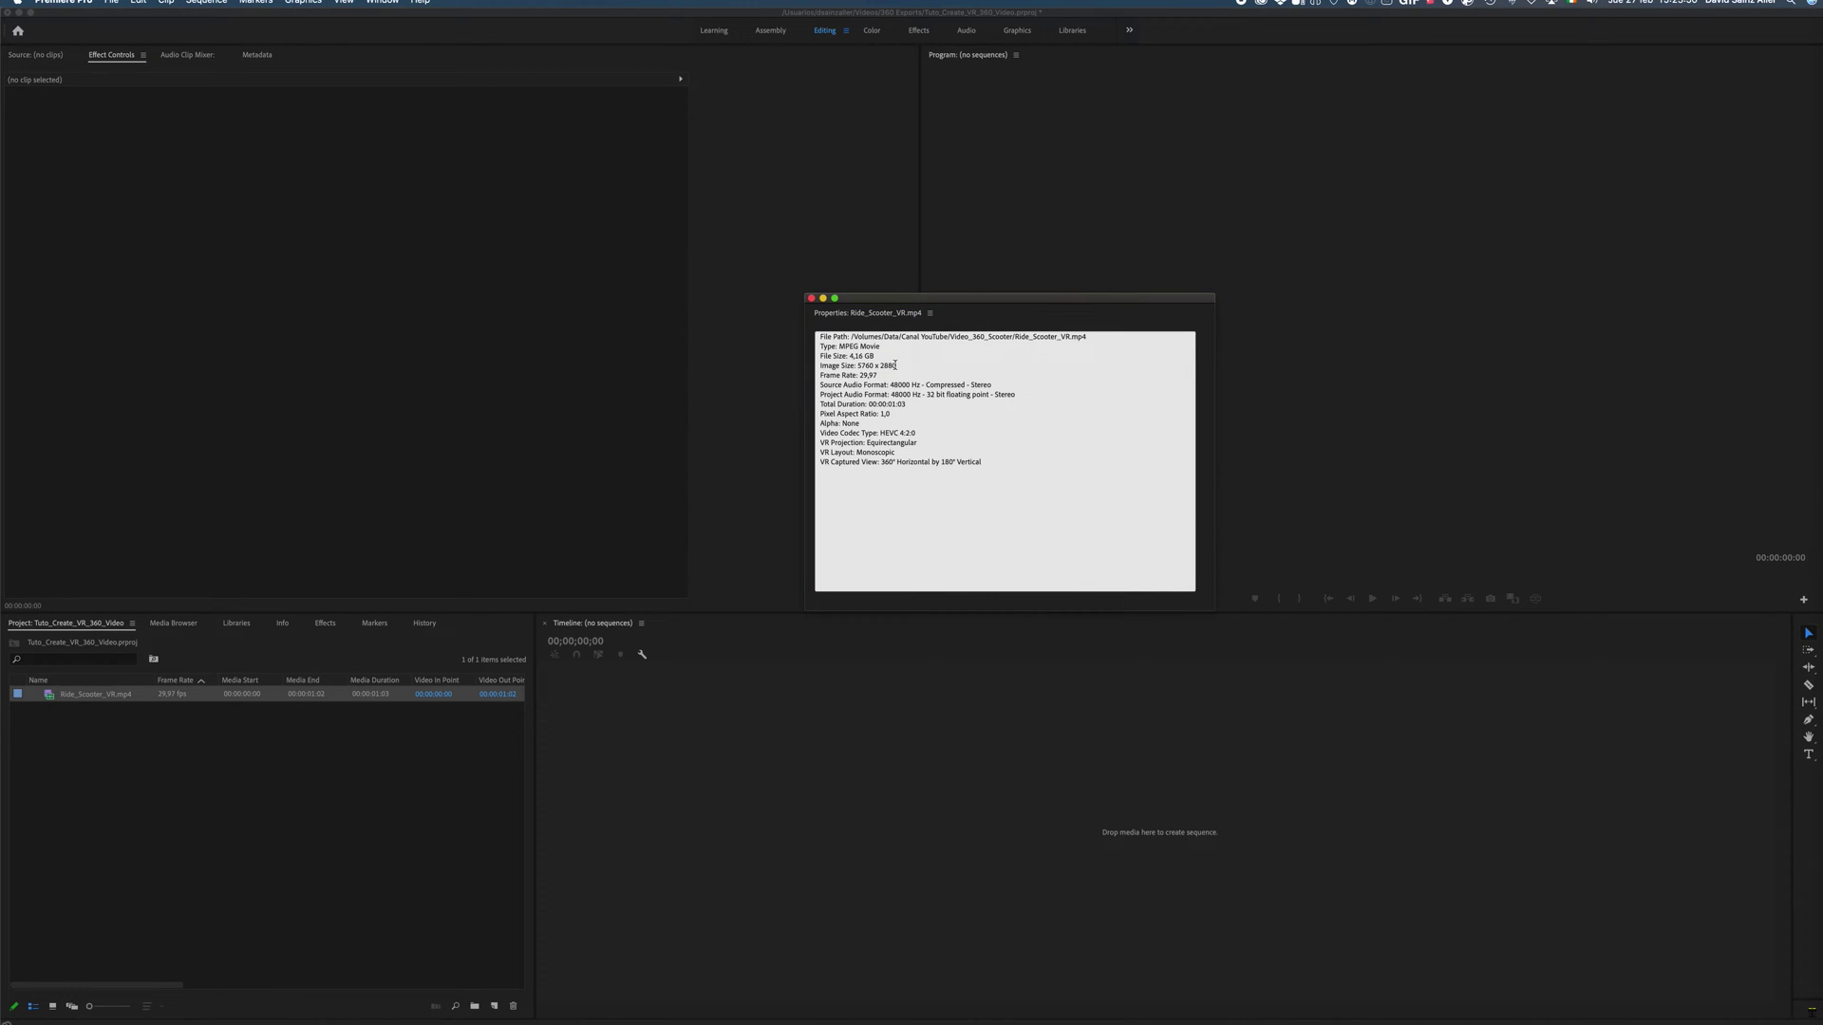
pyautogui.moveTo(860, 376); pyautogui.dragTo(878, 376)
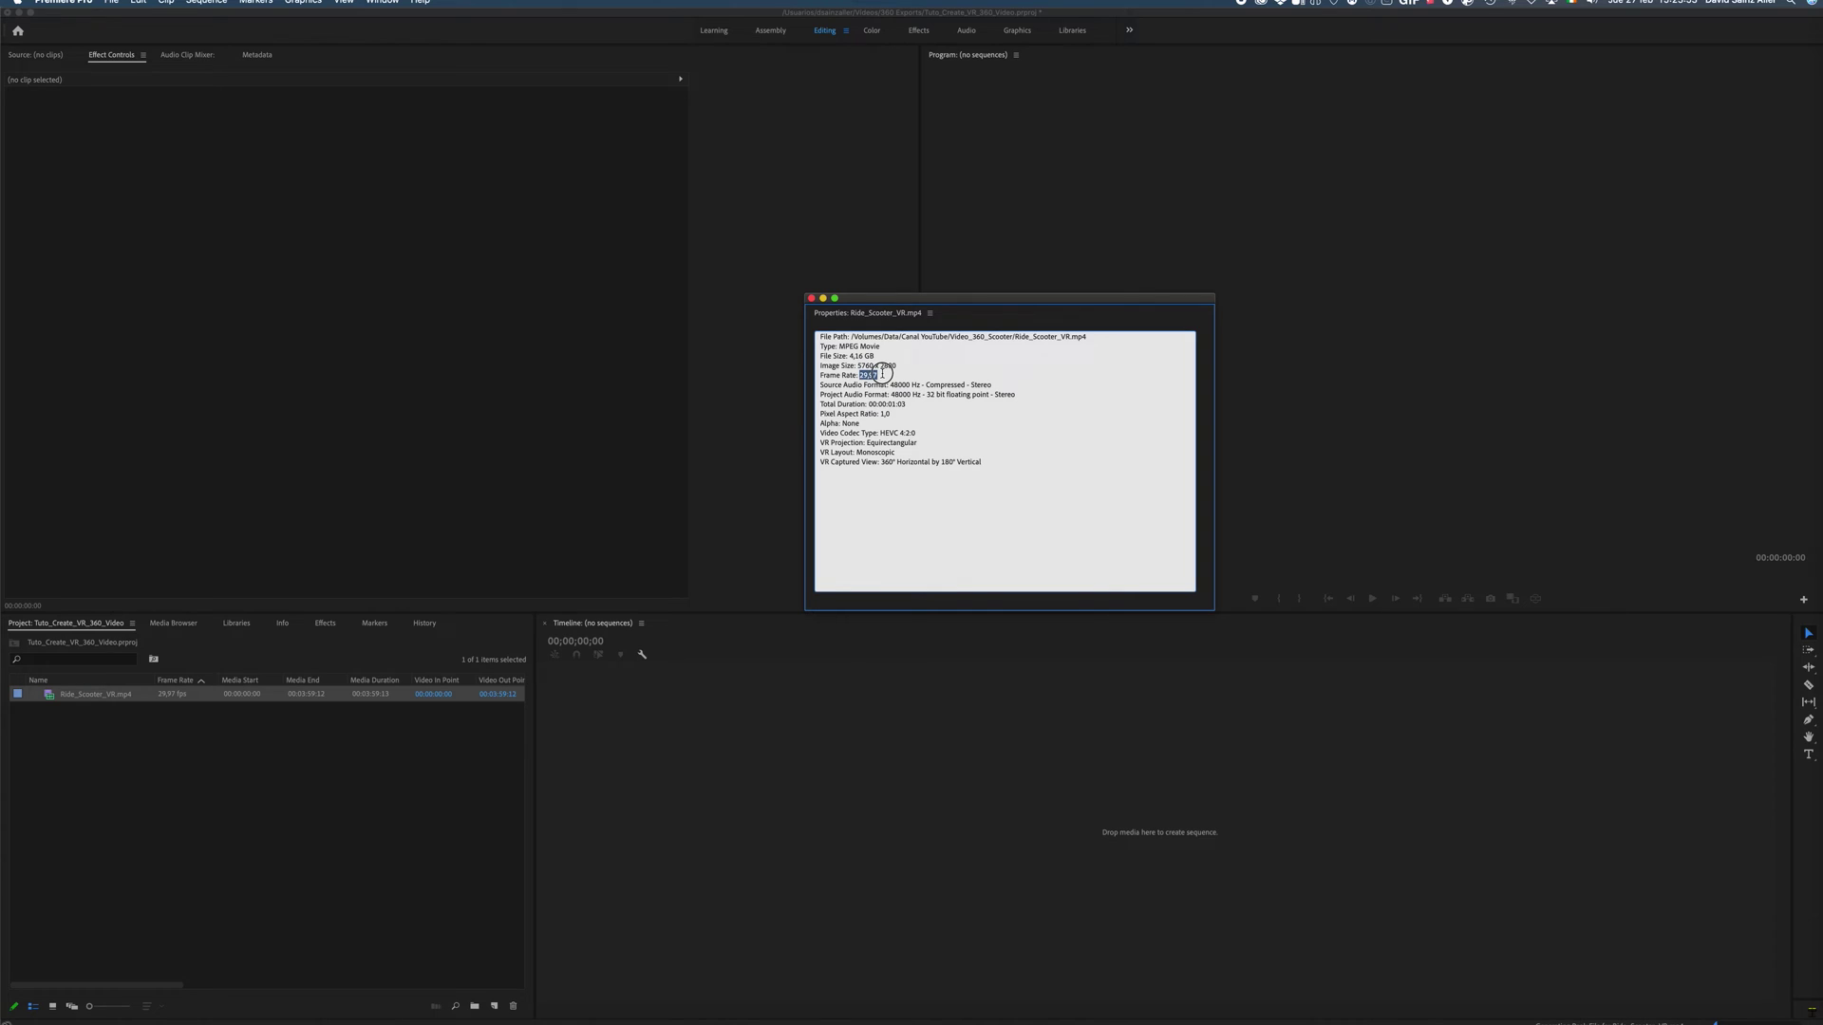
pyautogui.click(812, 299)
# Step: Create a sequence from the Ride_Scooter_VR clip in the empty timeline and check the resolution in its properties
pyautogui.moveTo(54, 696); pyautogui.dragTo(719, 824)
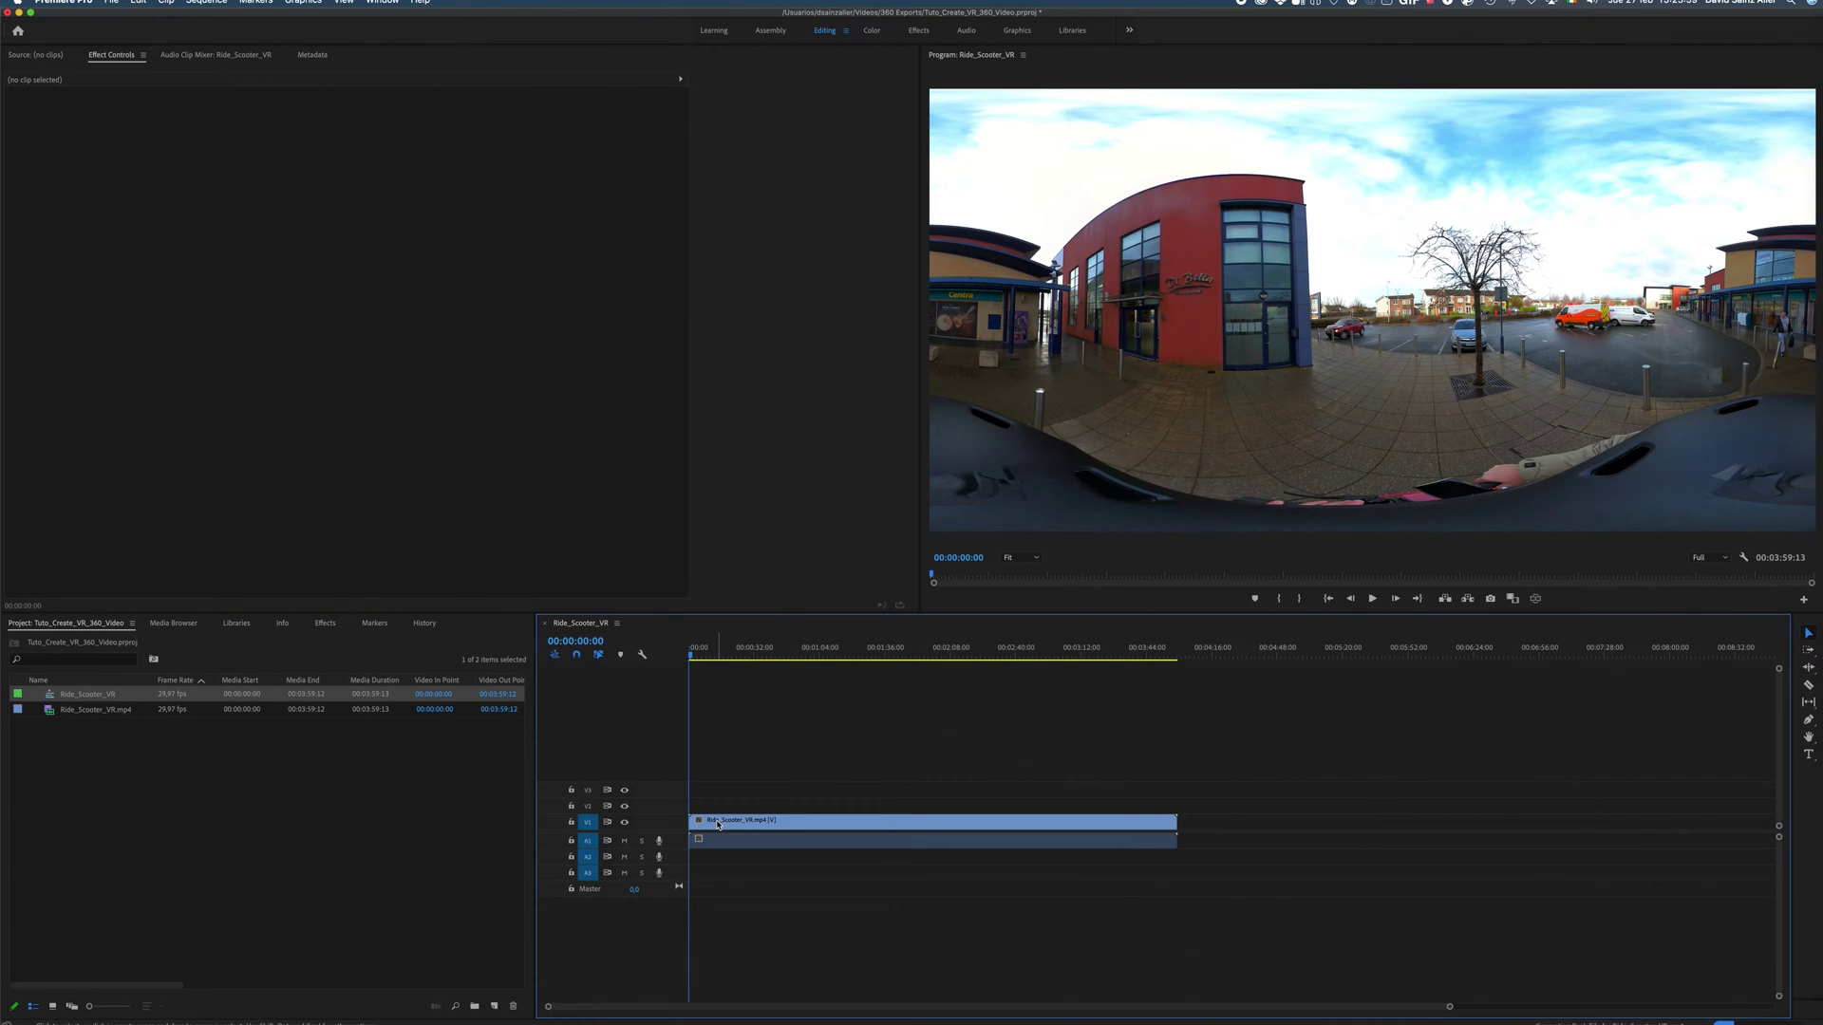
pyautogui.rightClick(88, 709)
pyautogui.rightClick(77, 700)
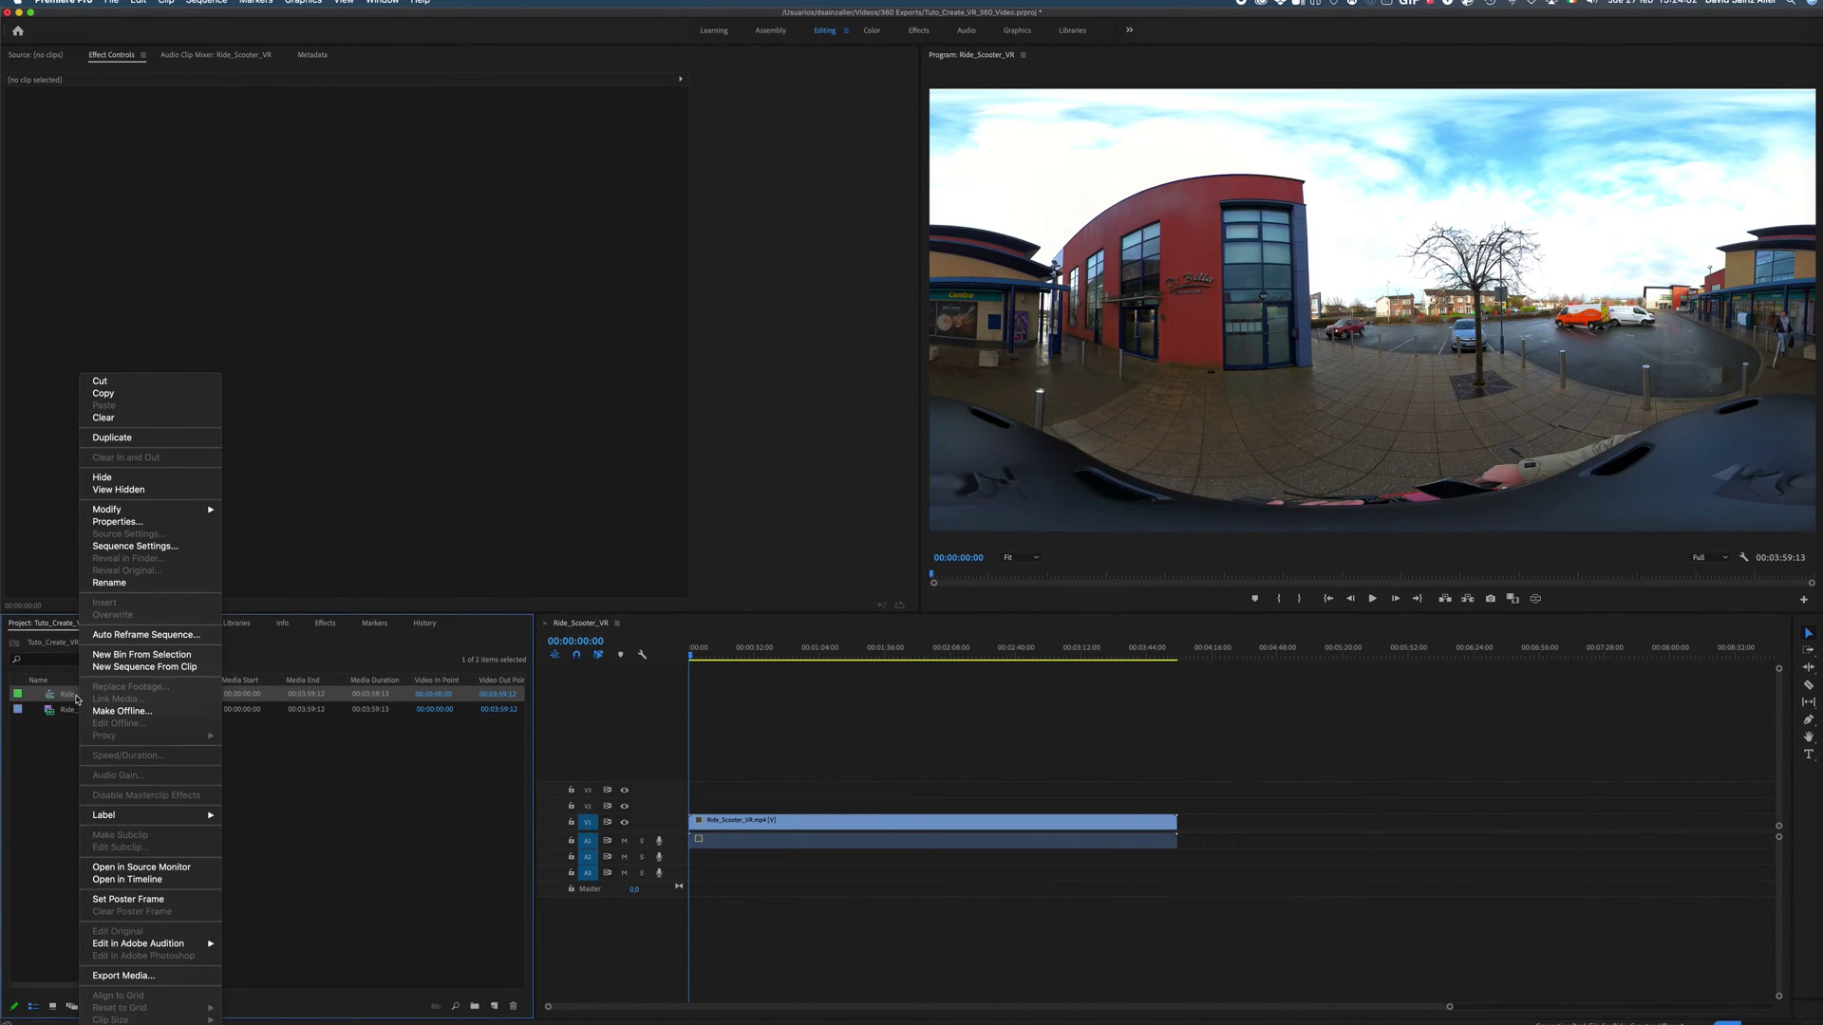
pyautogui.click(138, 523)
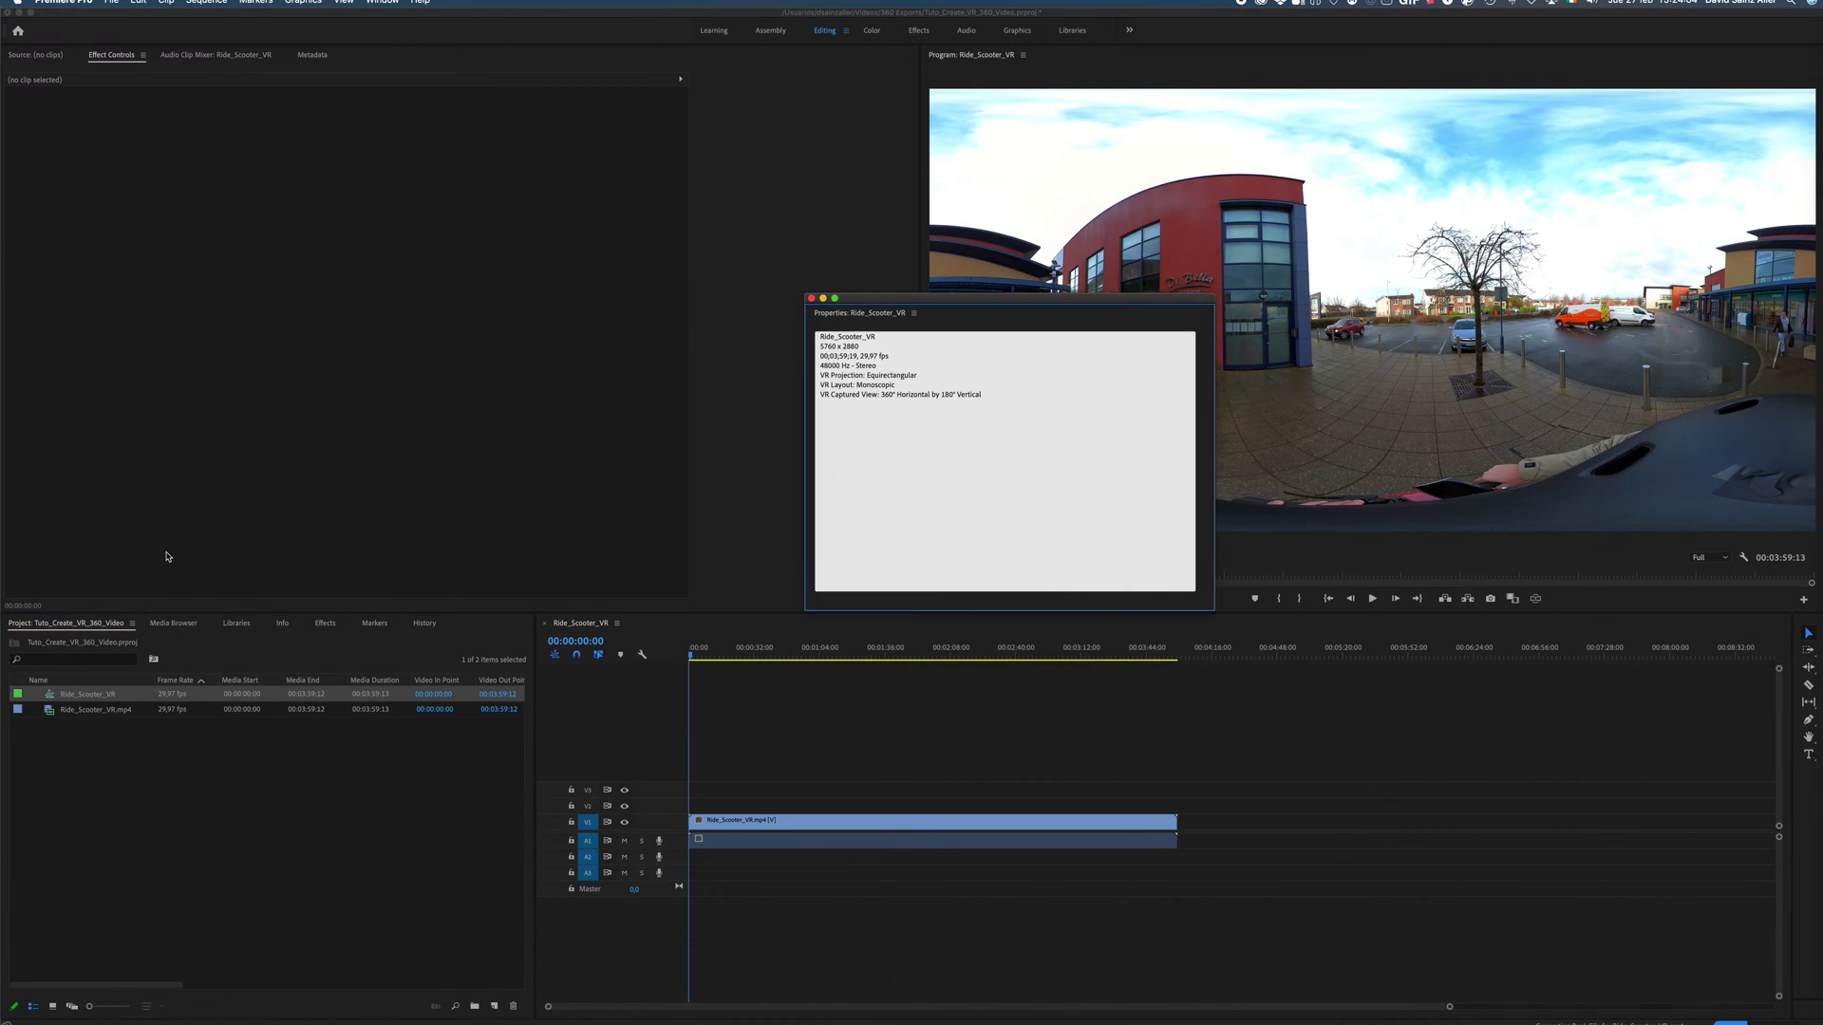
pyautogui.moveTo(822, 345); pyautogui.dragTo(857, 349)
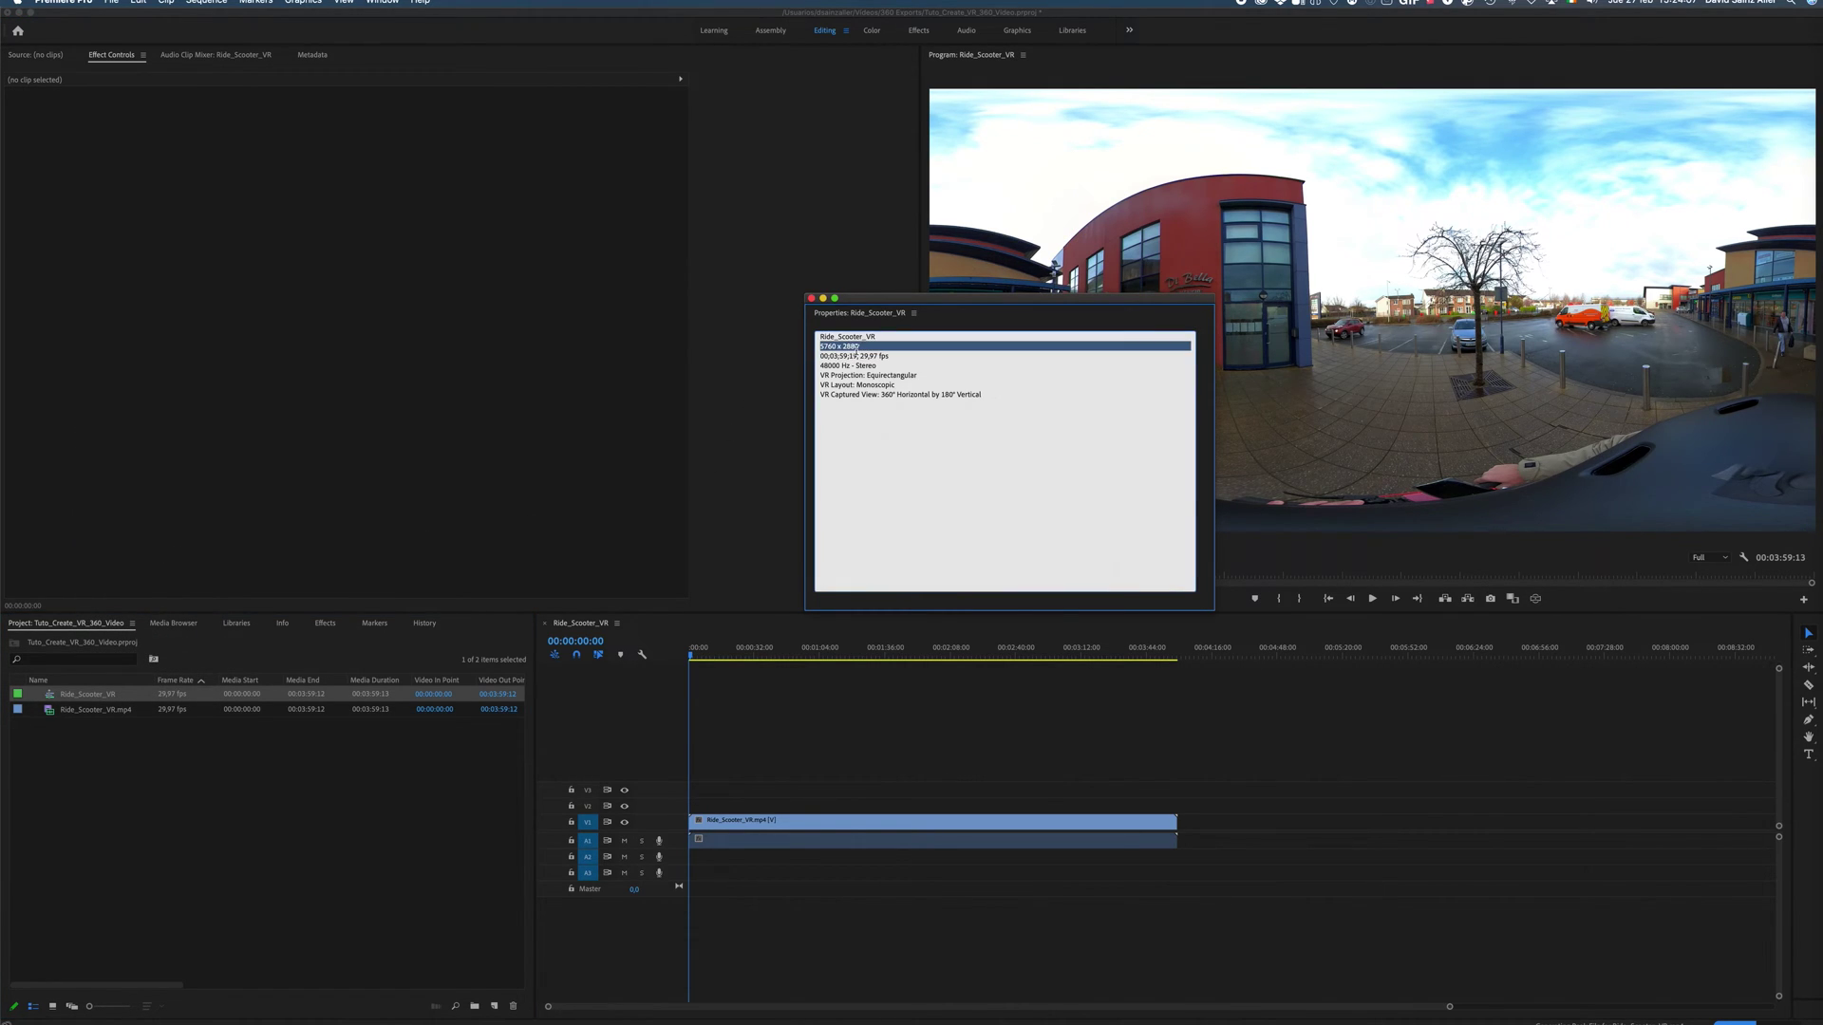
pyautogui.click(811, 299)
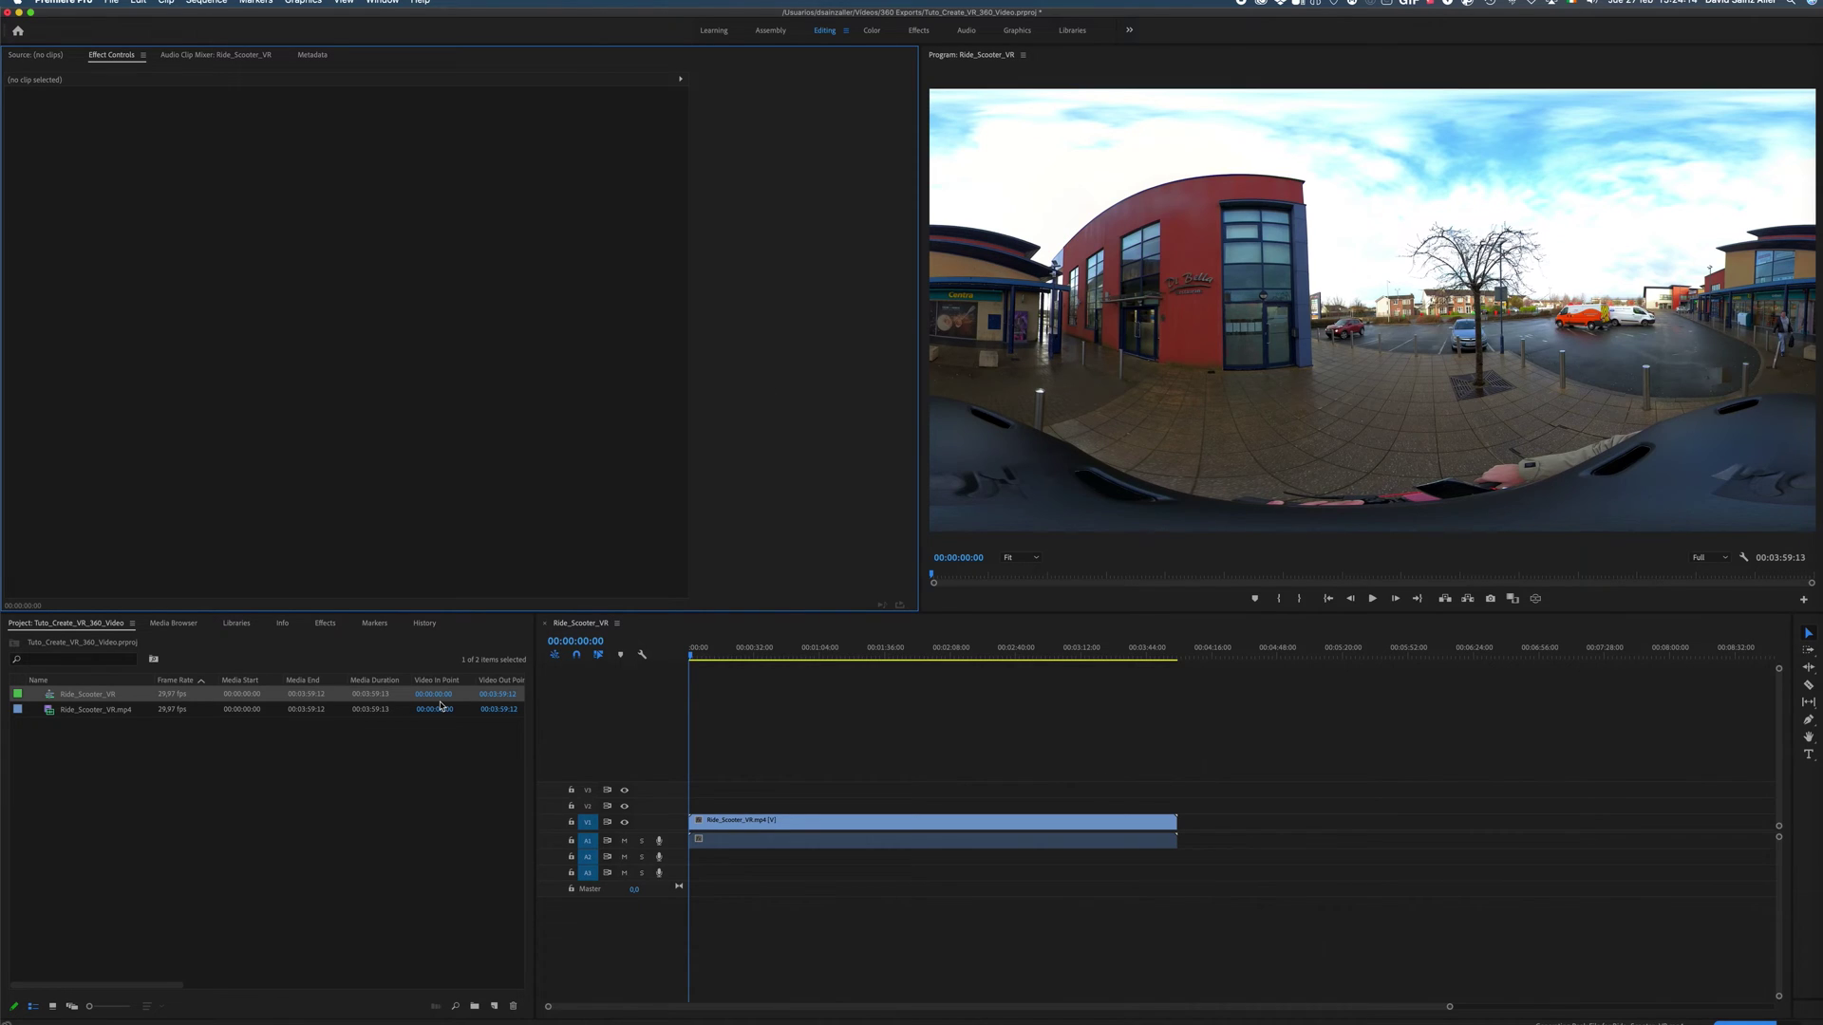
# Step: Search the effects for "vr" and apply VR Rotate Sphere to the Ride_Scooter_VR clip in the timeline
pyautogui.click(337, 627)
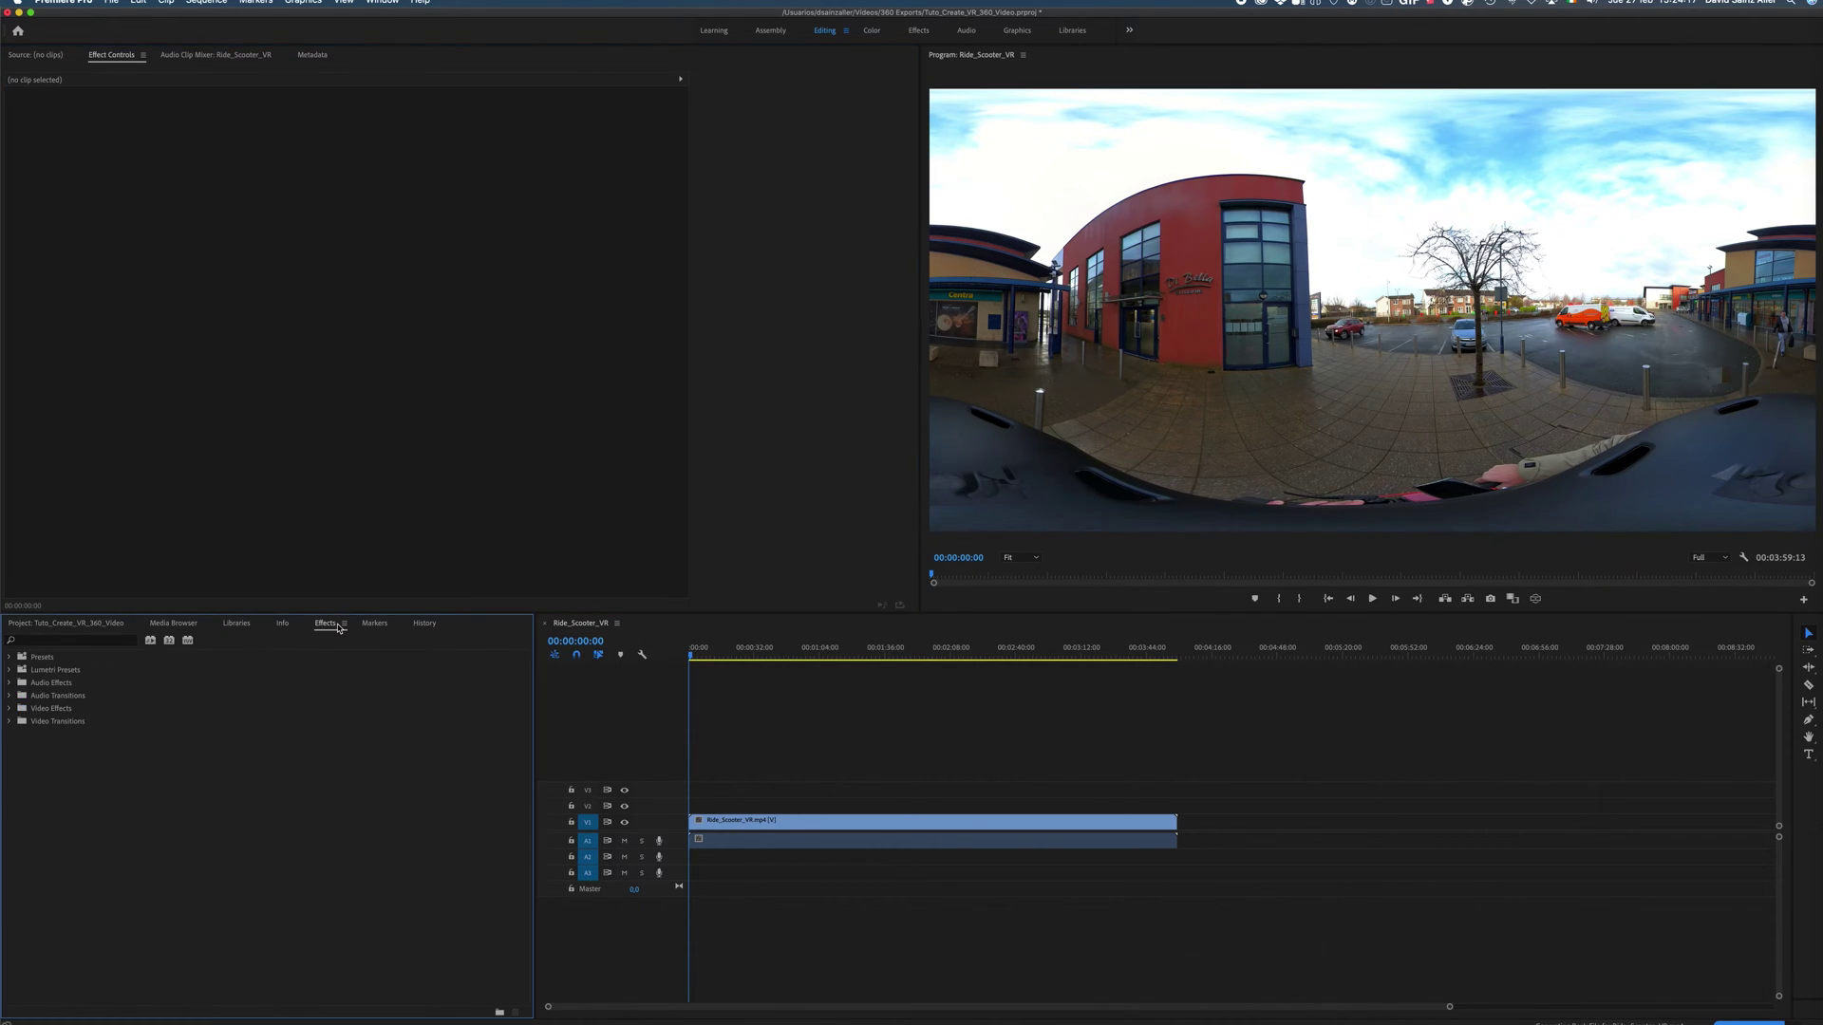
pyautogui.click(129, 642)
pyautogui.write('vr')
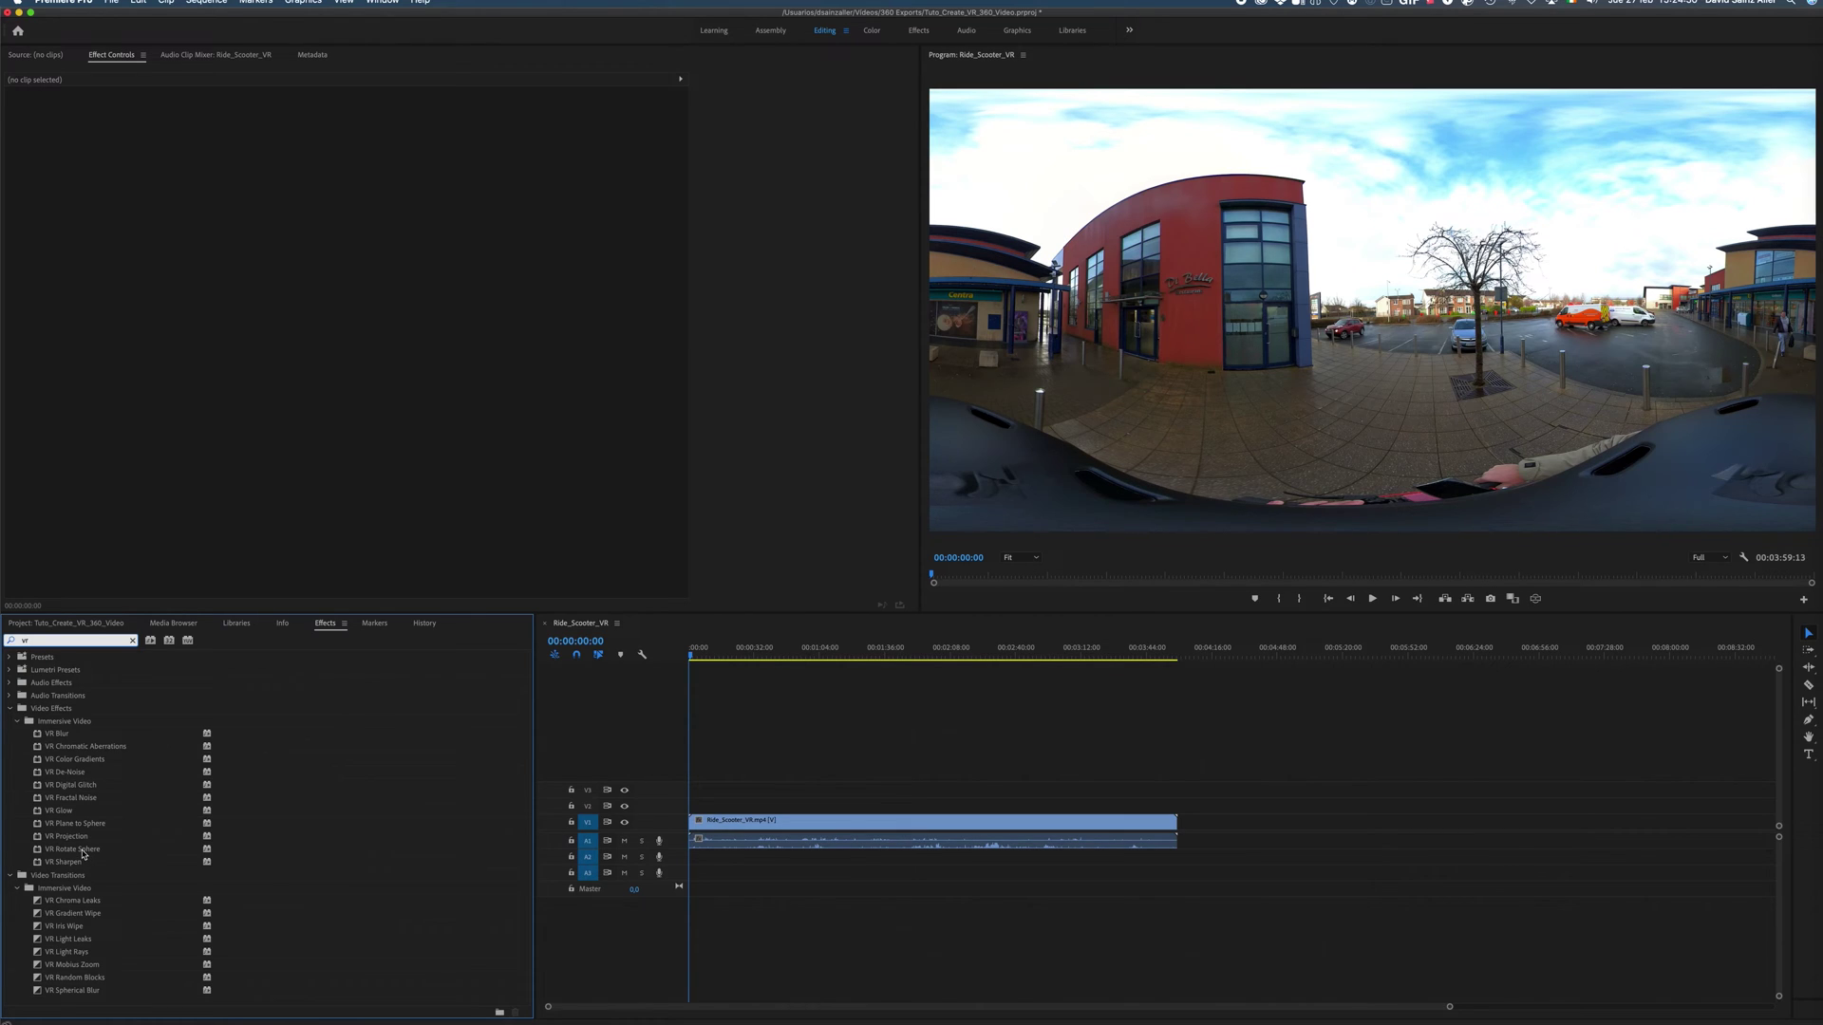
pyautogui.moveTo(82, 854); pyautogui.dragTo(808, 831)
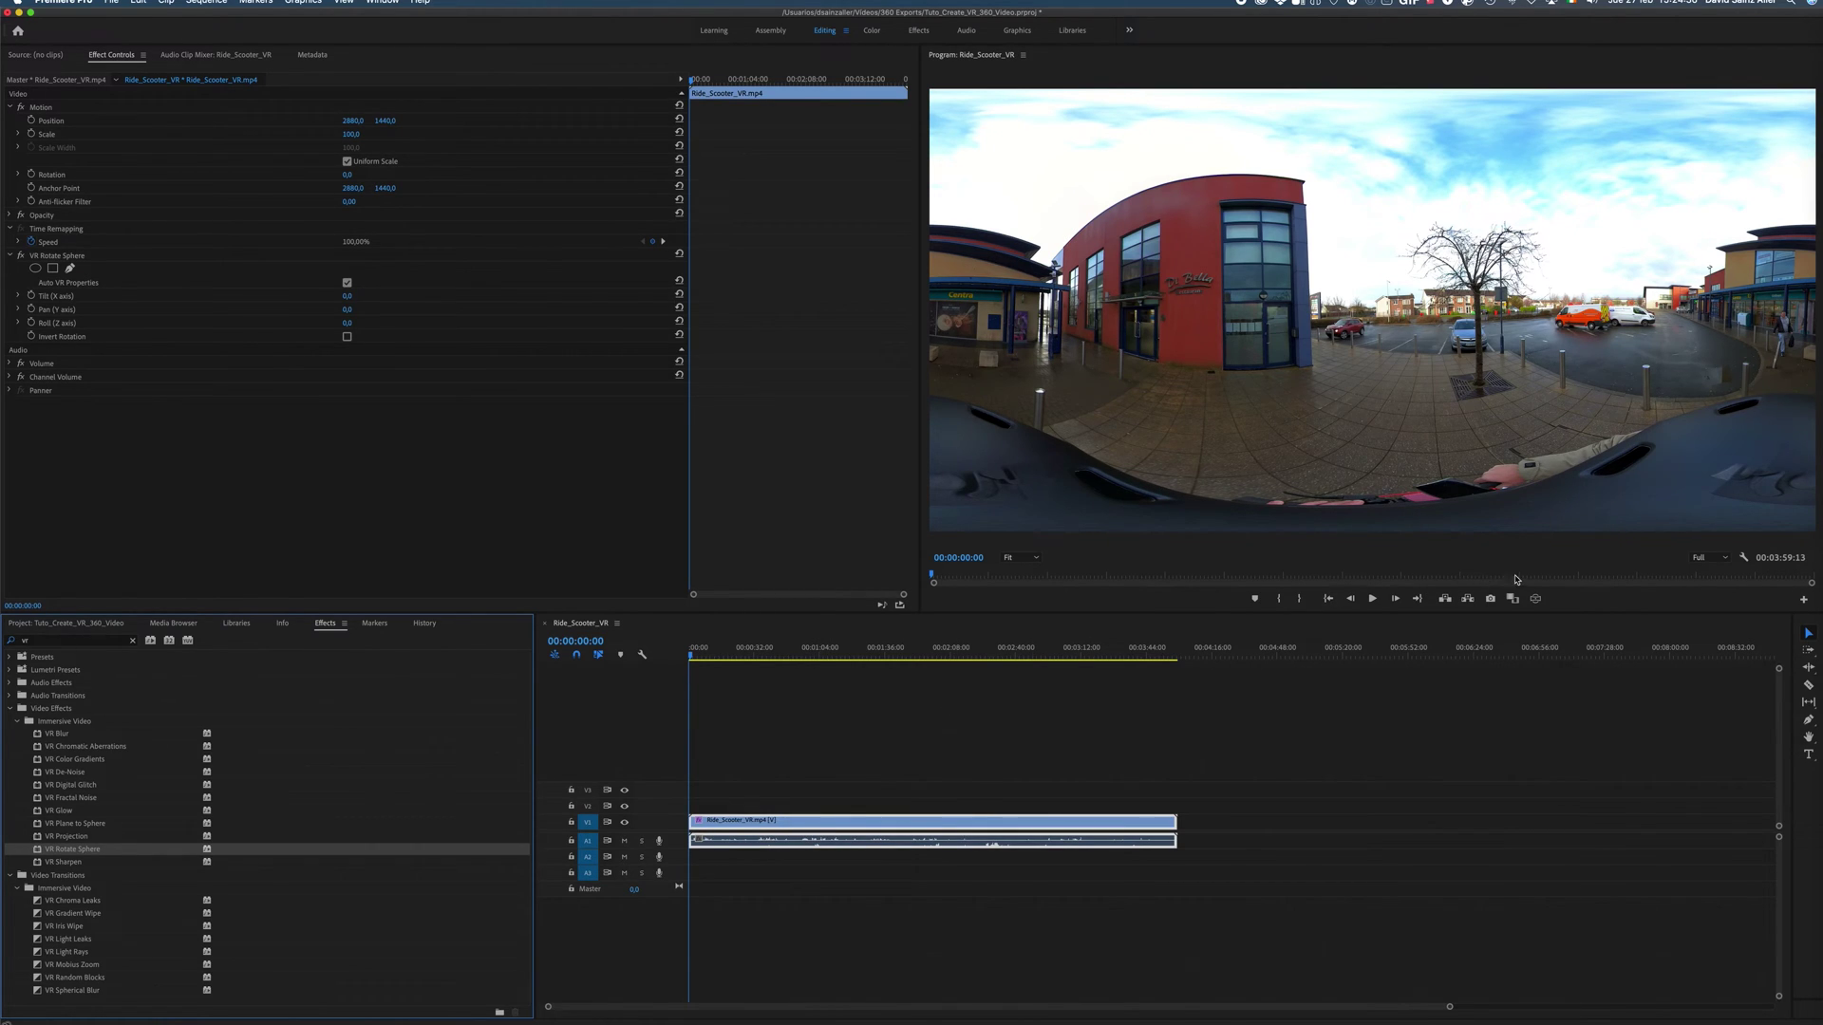
# Step: Look around the clip in the VR video display and return to the flat equirectangular view
pyautogui.click(1535, 599)
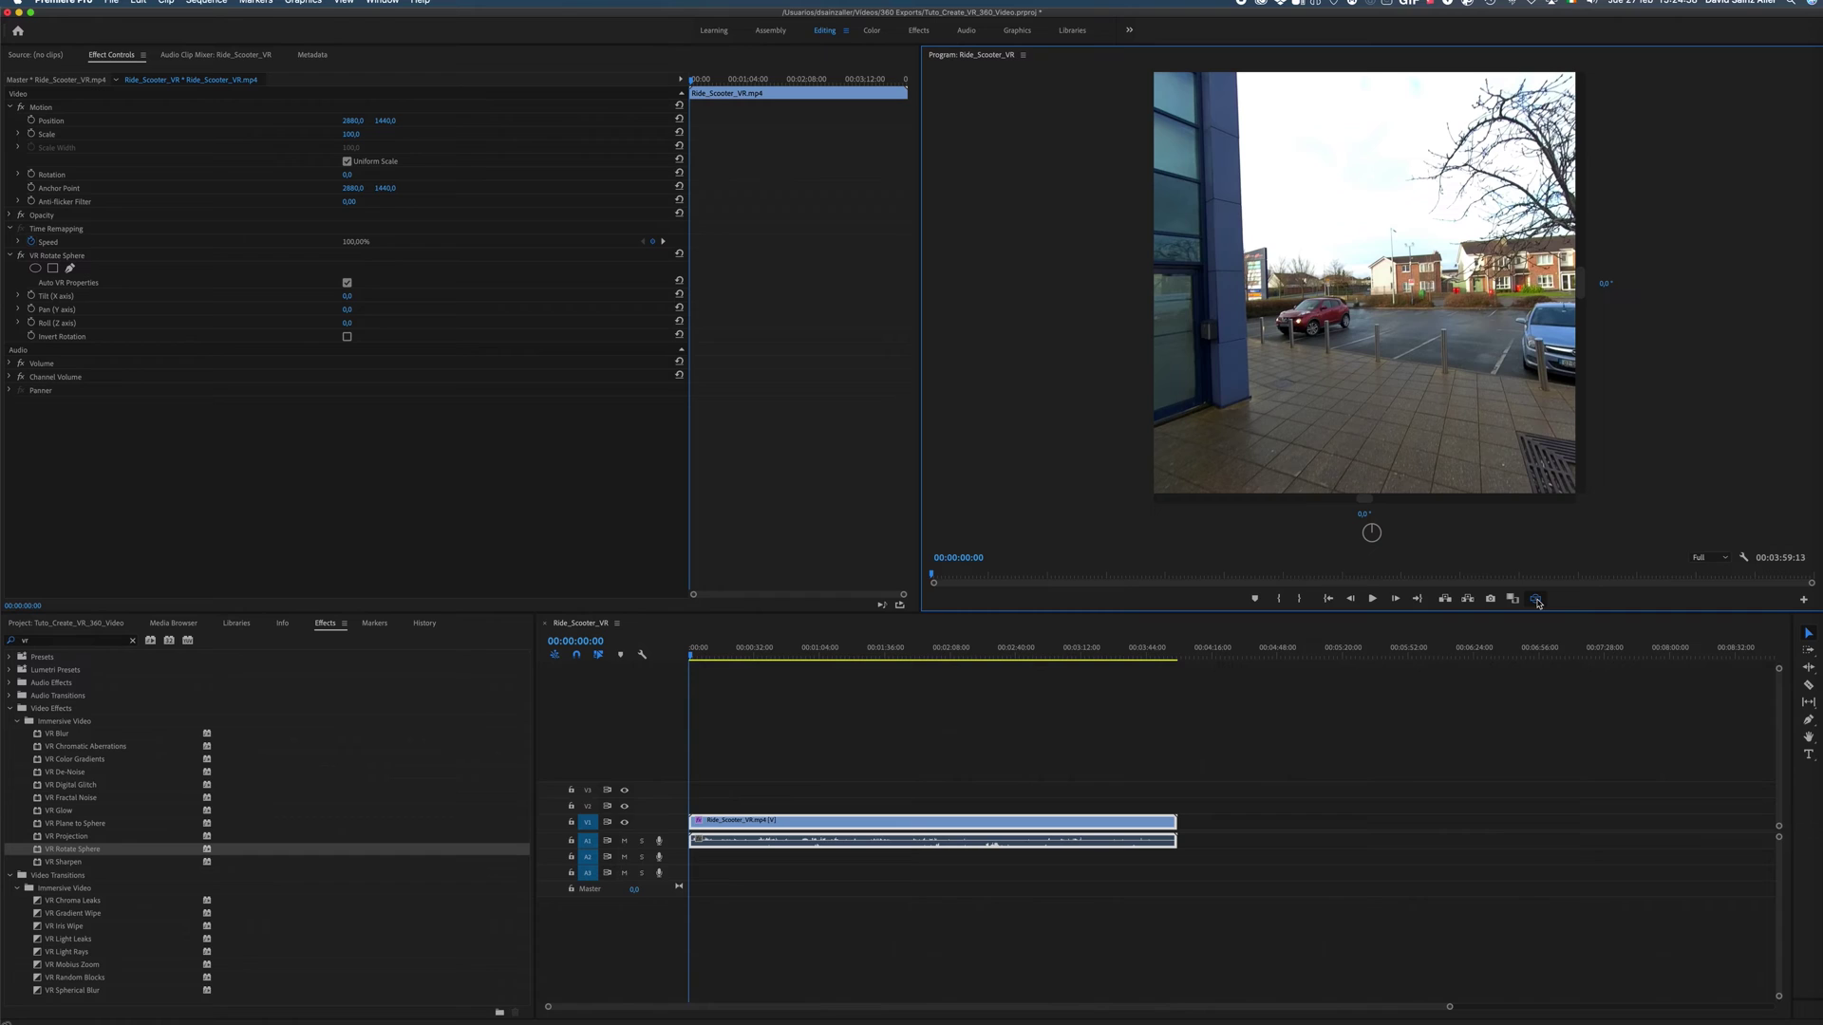
pyautogui.moveTo(1425, 413); pyautogui.dragTo(1338, 418)
pyautogui.click(1535, 599)
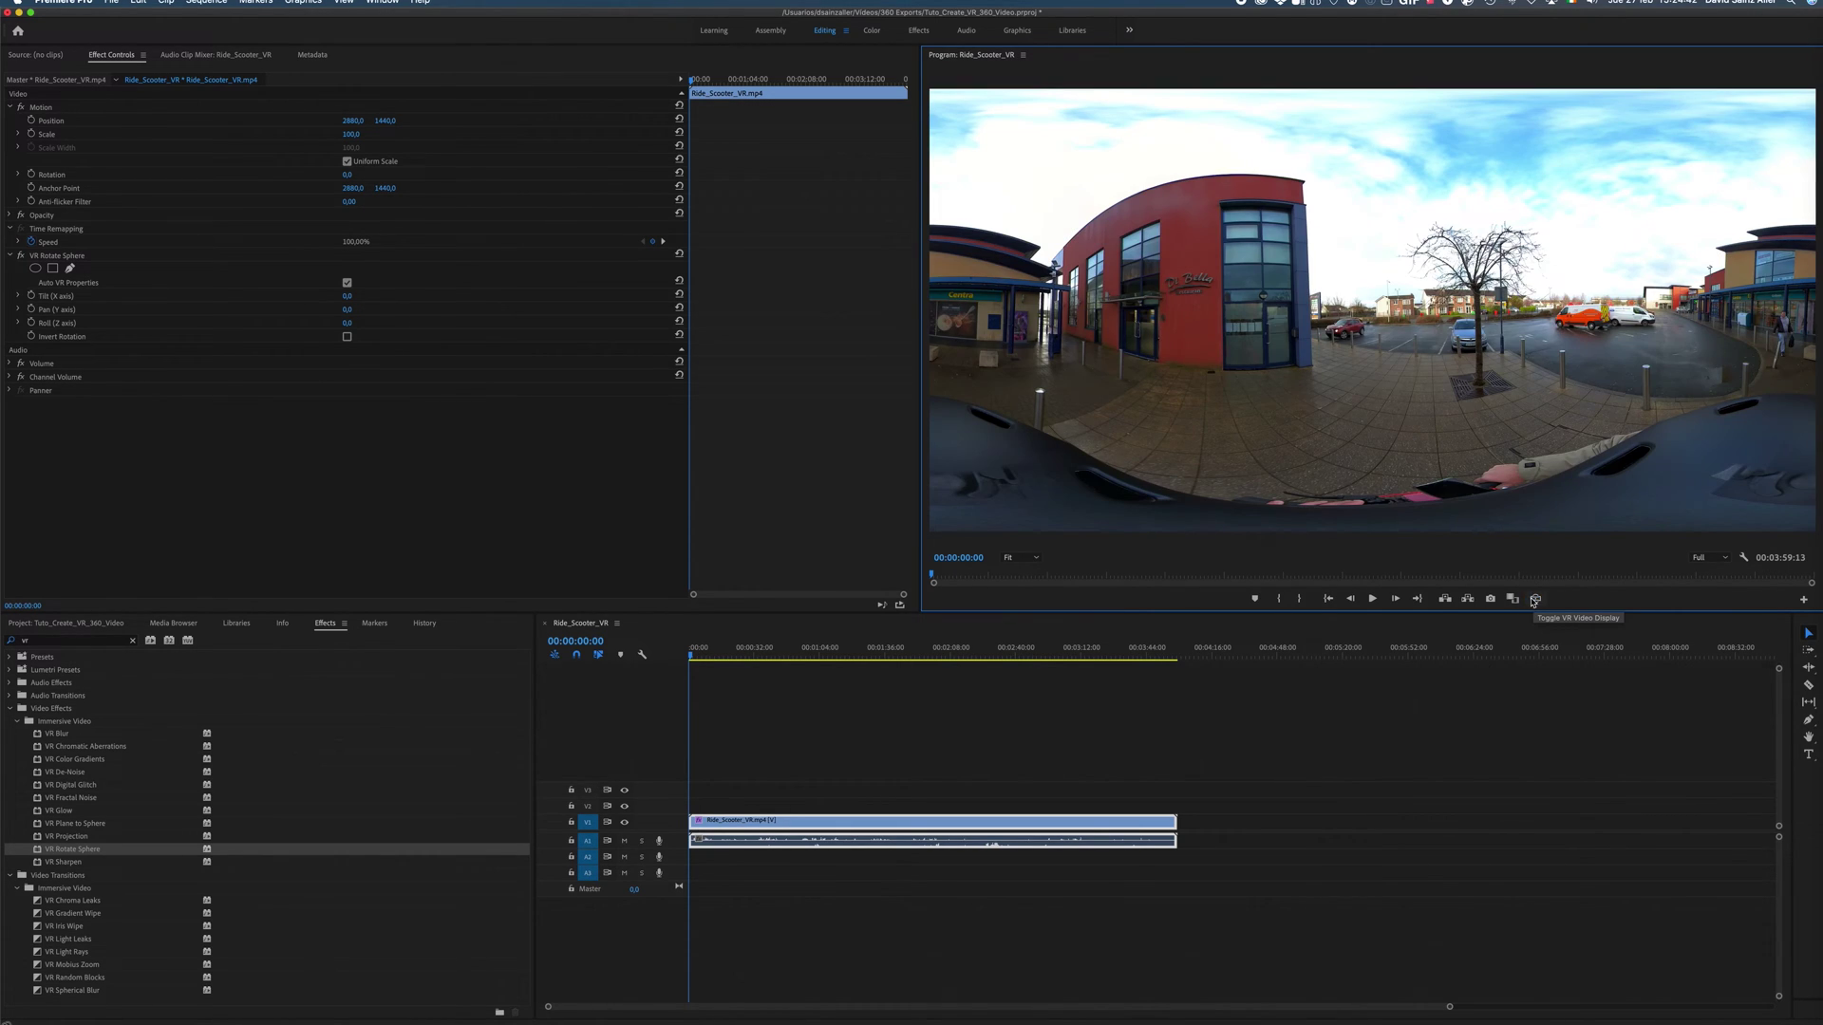
pyautogui.click(1531, 602)
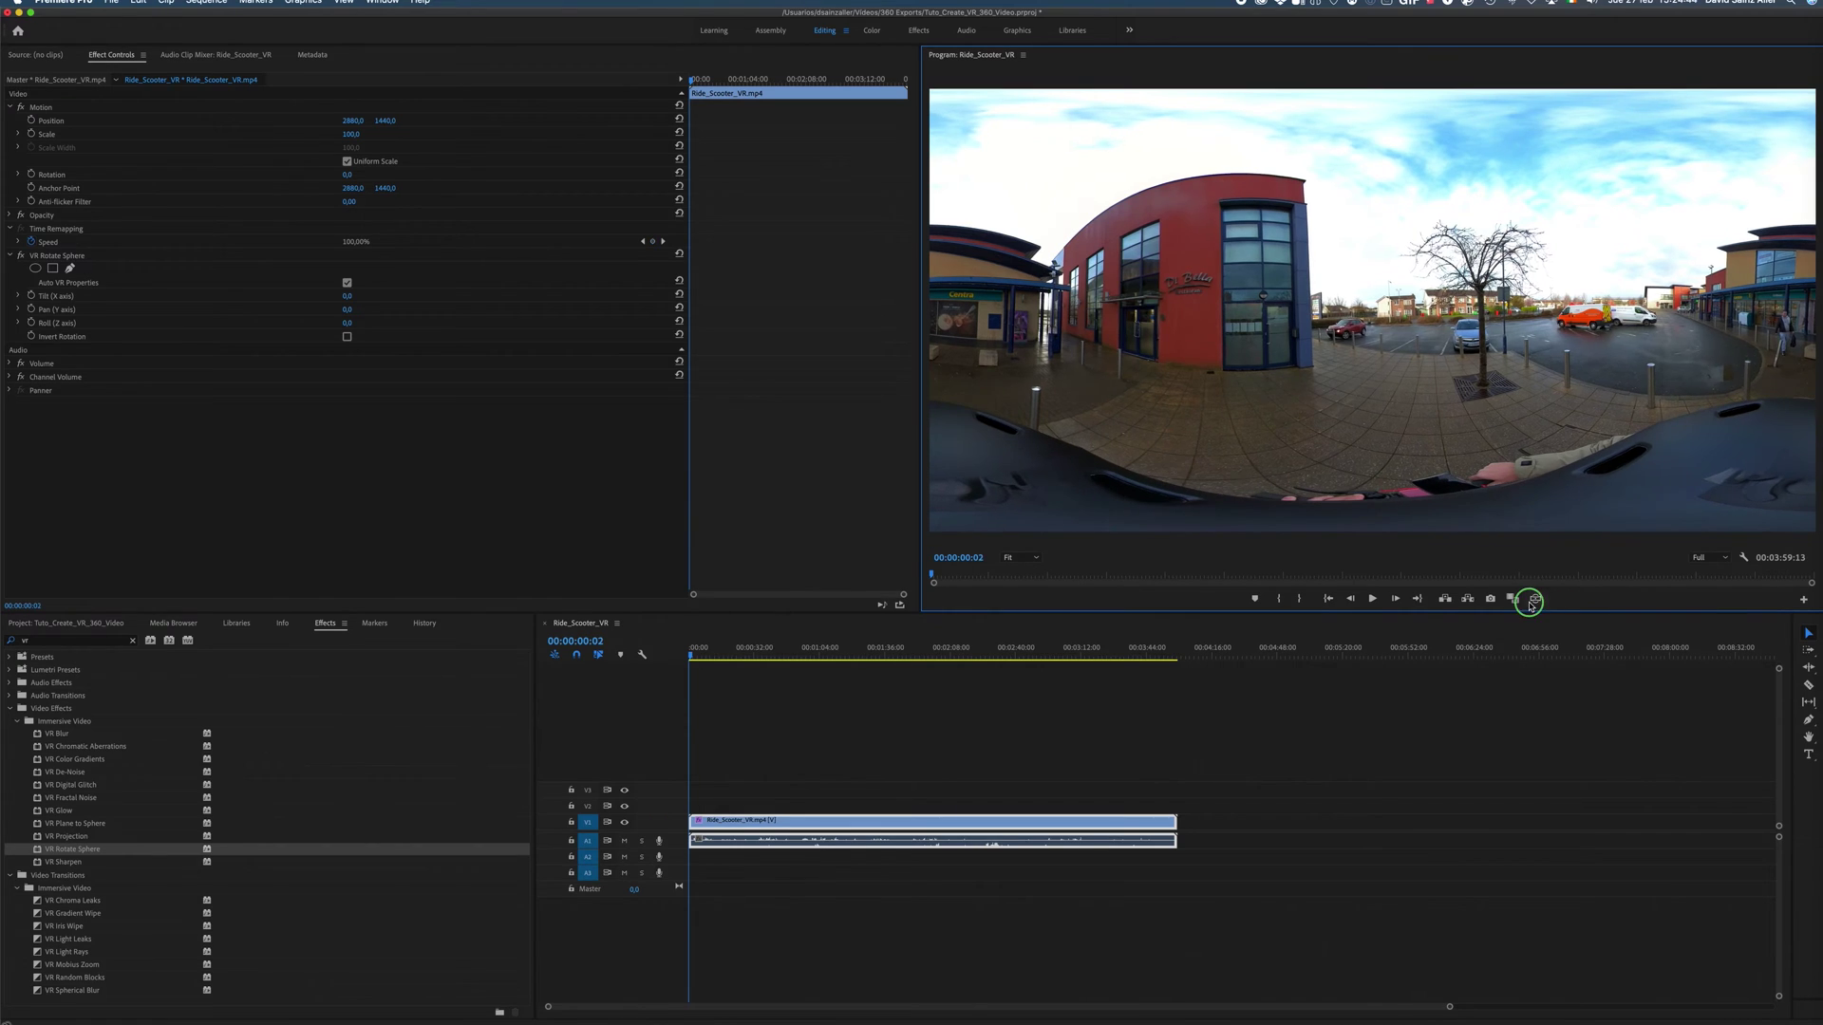
# Step: Find the VR video display toggle in the program monitor's button editor, and switch that display on and off
pyautogui.click(1804, 600)
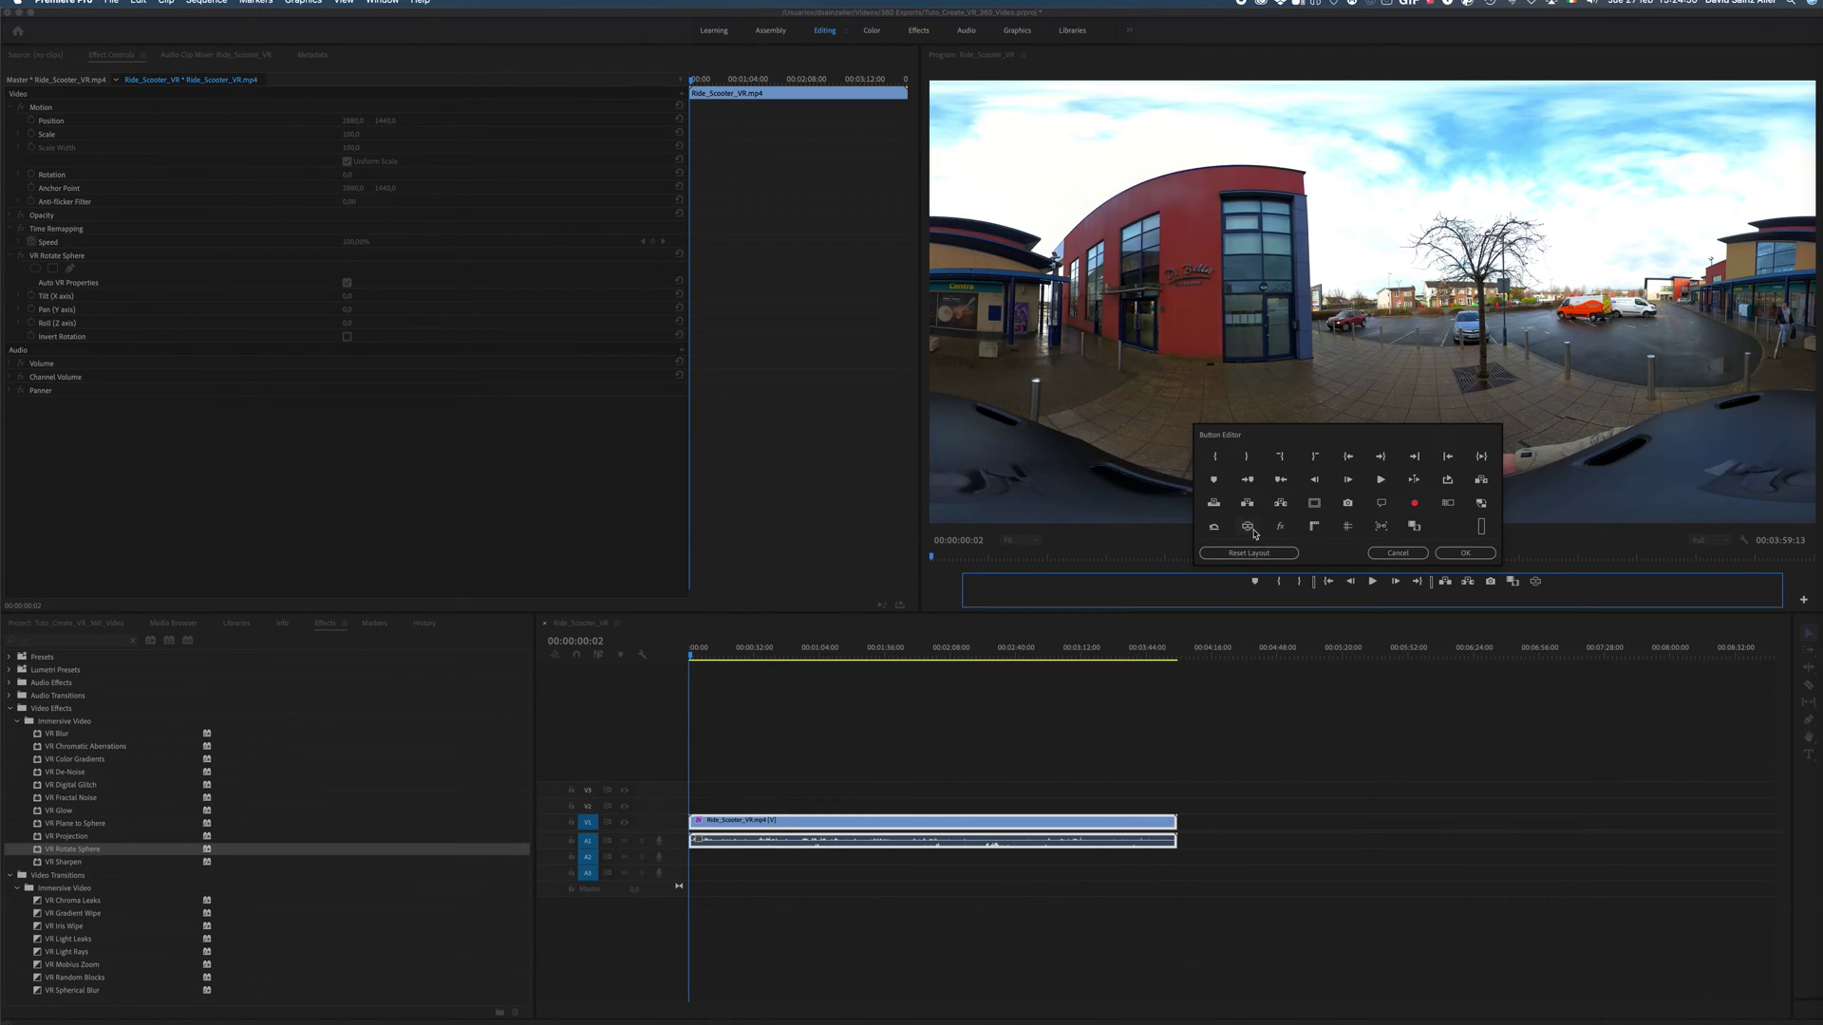
pyautogui.click(1465, 553)
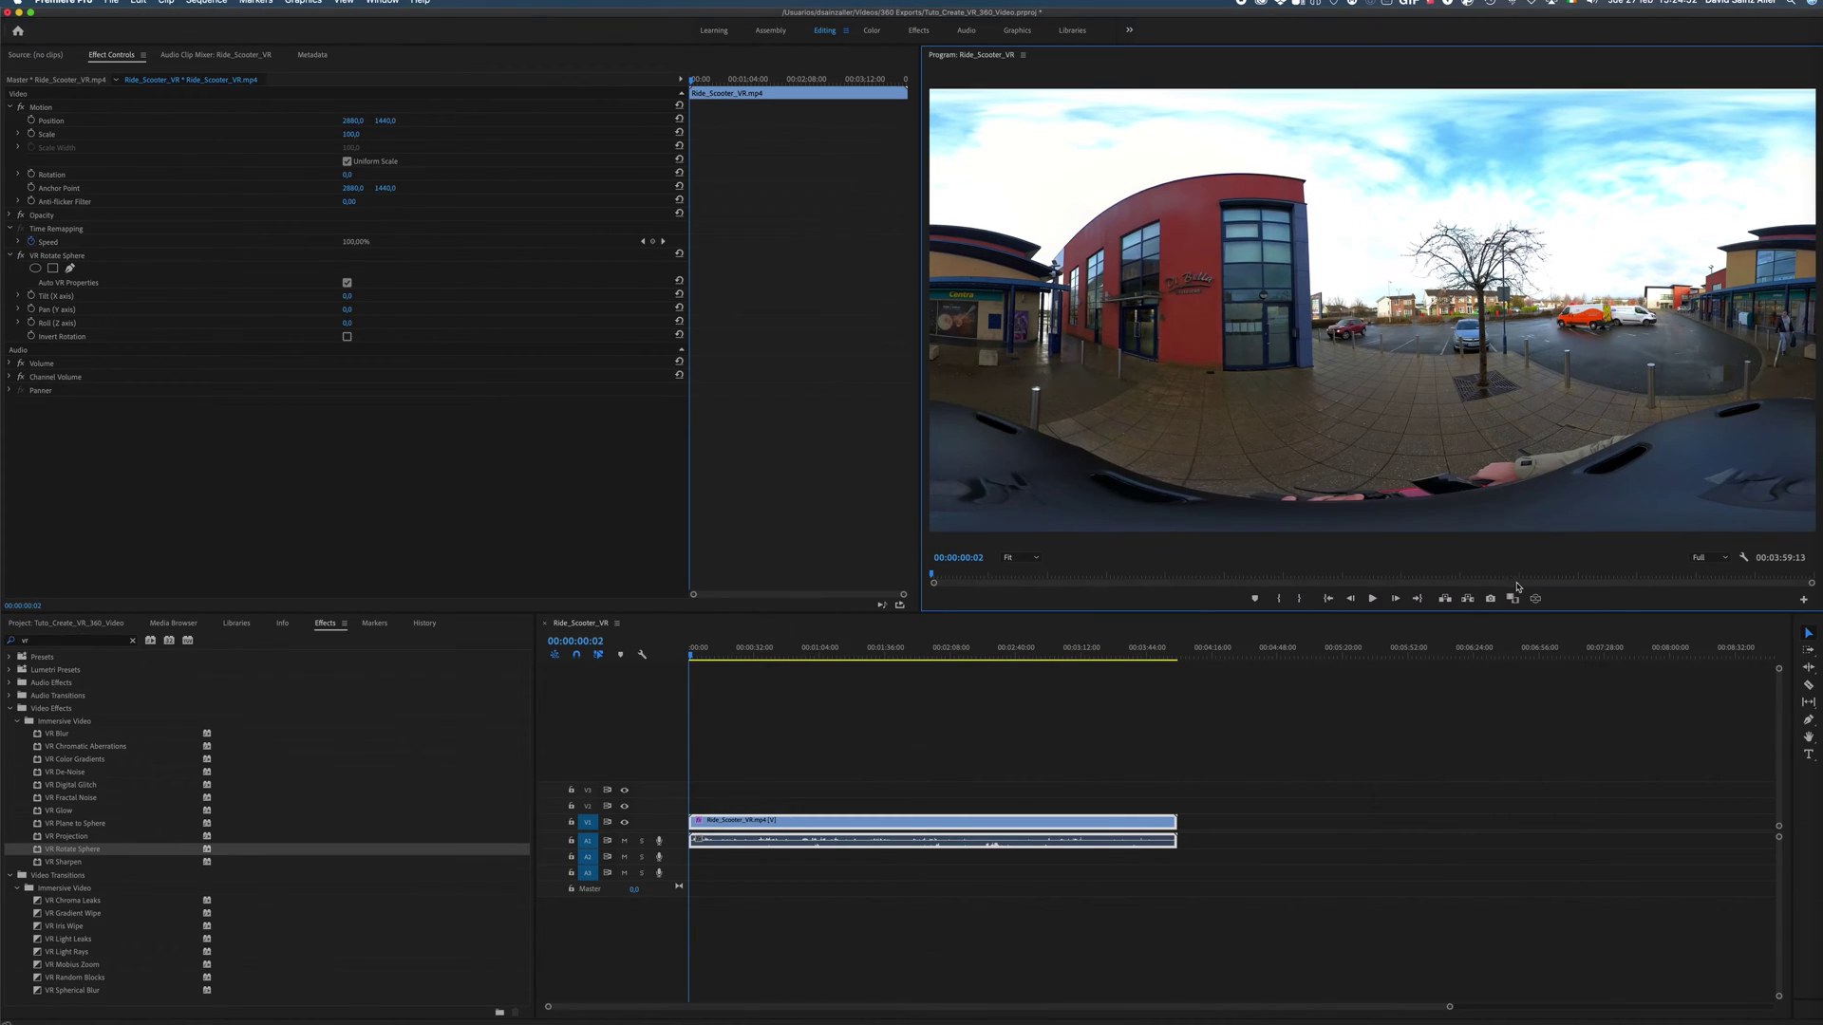
pyautogui.click(1536, 600)
pyautogui.click(1535, 599)
# Step: Set VR Rotate Sphere's Tilt (X axis) to about 34° and look around the tilted clip in the VR video display
pyautogui.moveTo(346, 296)
pyautogui.mouseDown()
pyautogui.moveTo(297, 296)
pyautogui.moveTo(380, 296)
pyautogui.mouseUp()
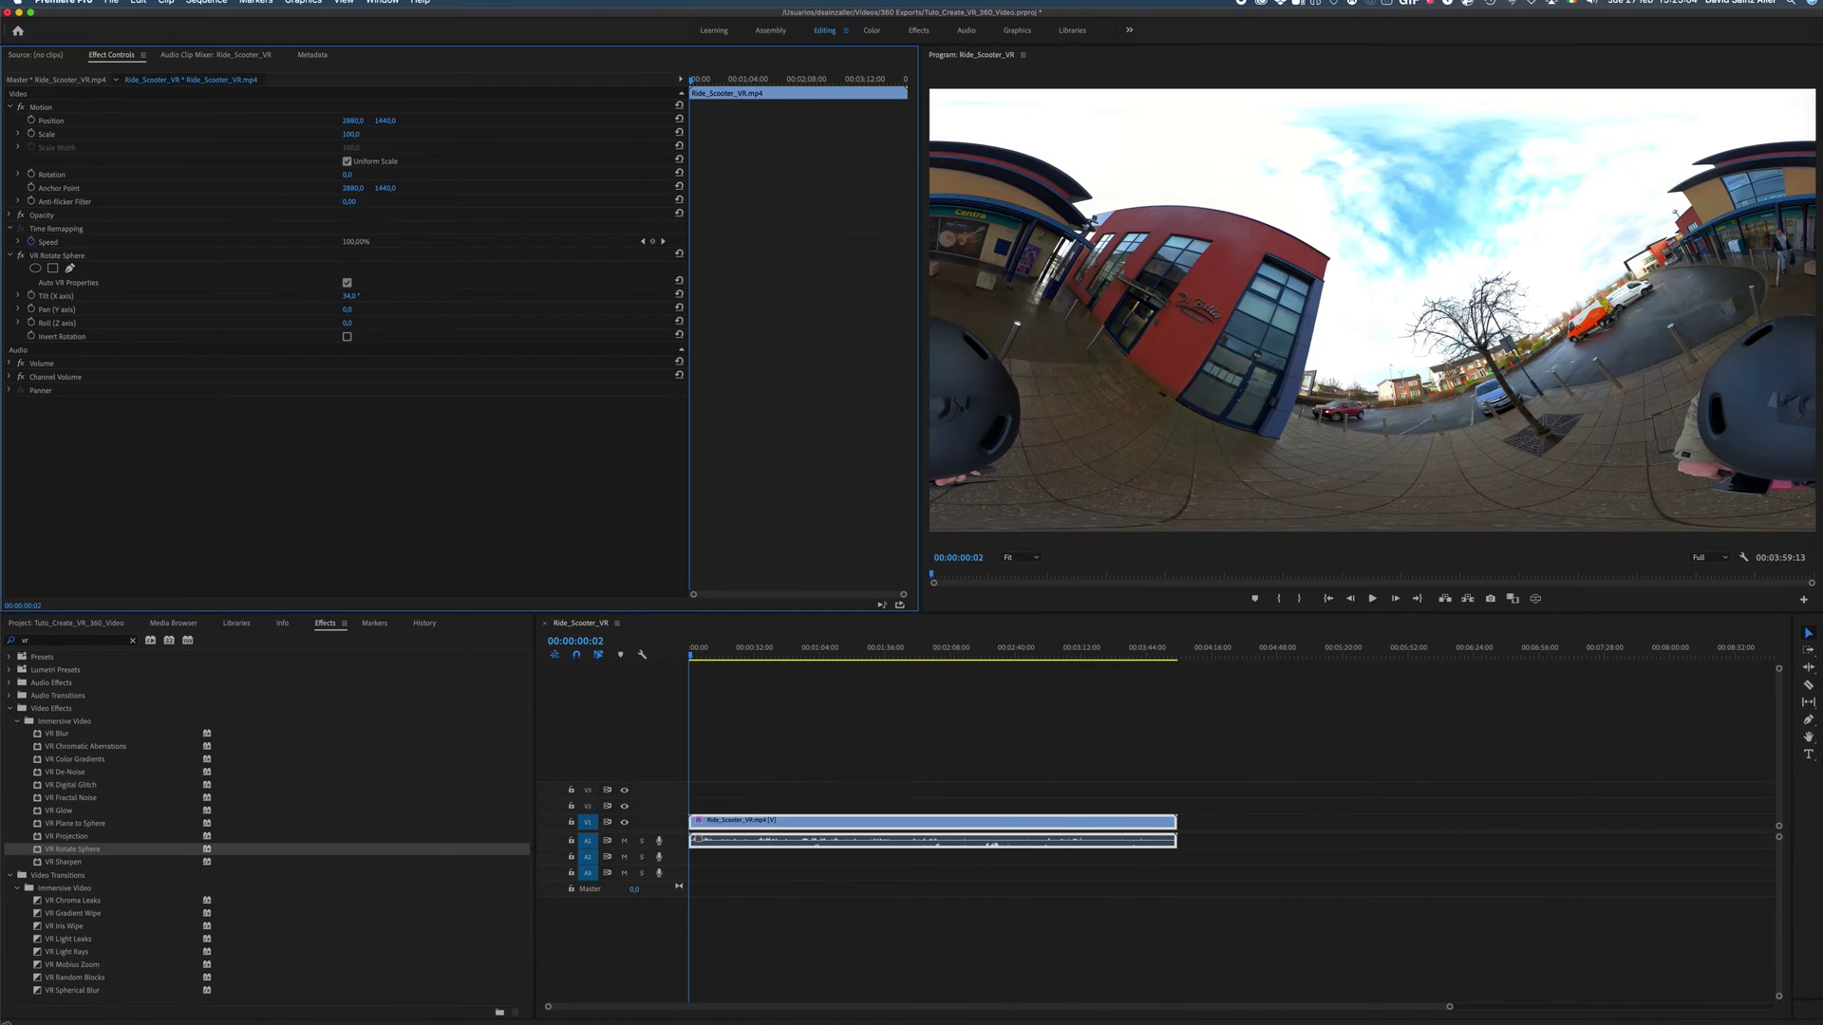
pyautogui.click(1533, 599)
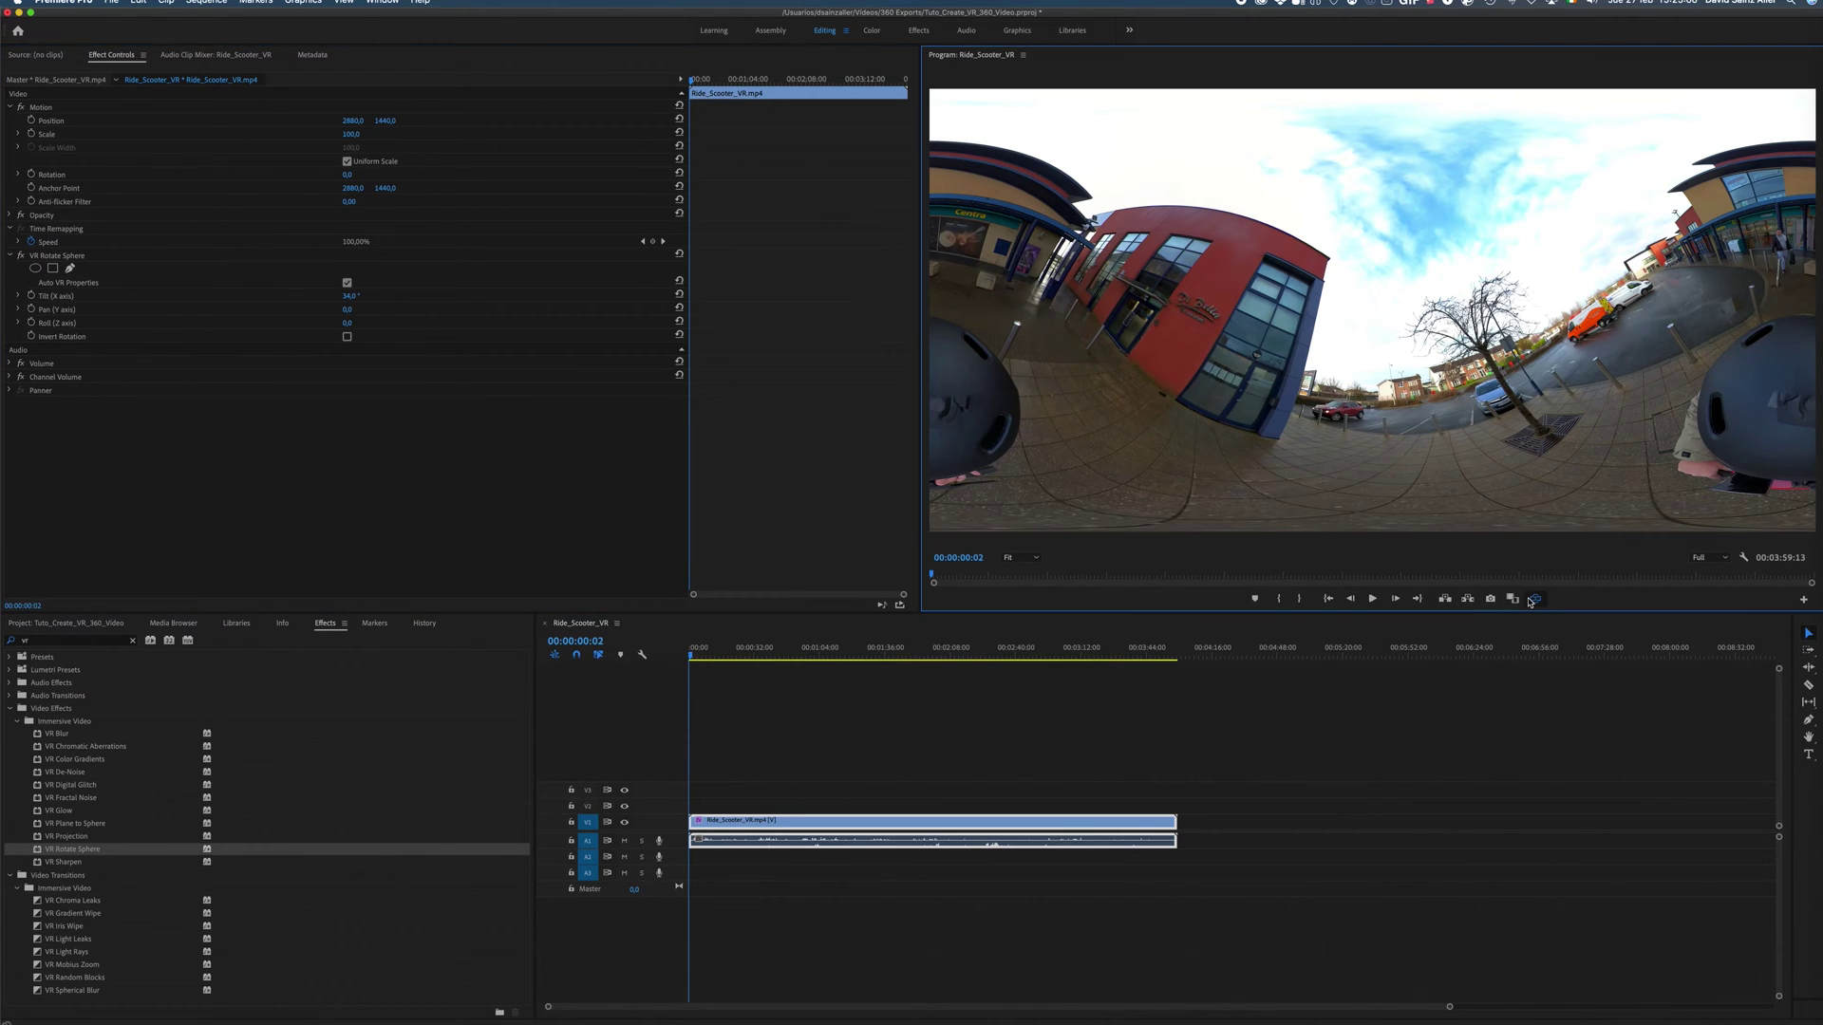
pyautogui.moveTo(1348, 456); pyautogui.dragTo(1130, 439)
pyautogui.moveTo(1444, 419); pyautogui.dragTo(1158, 371)
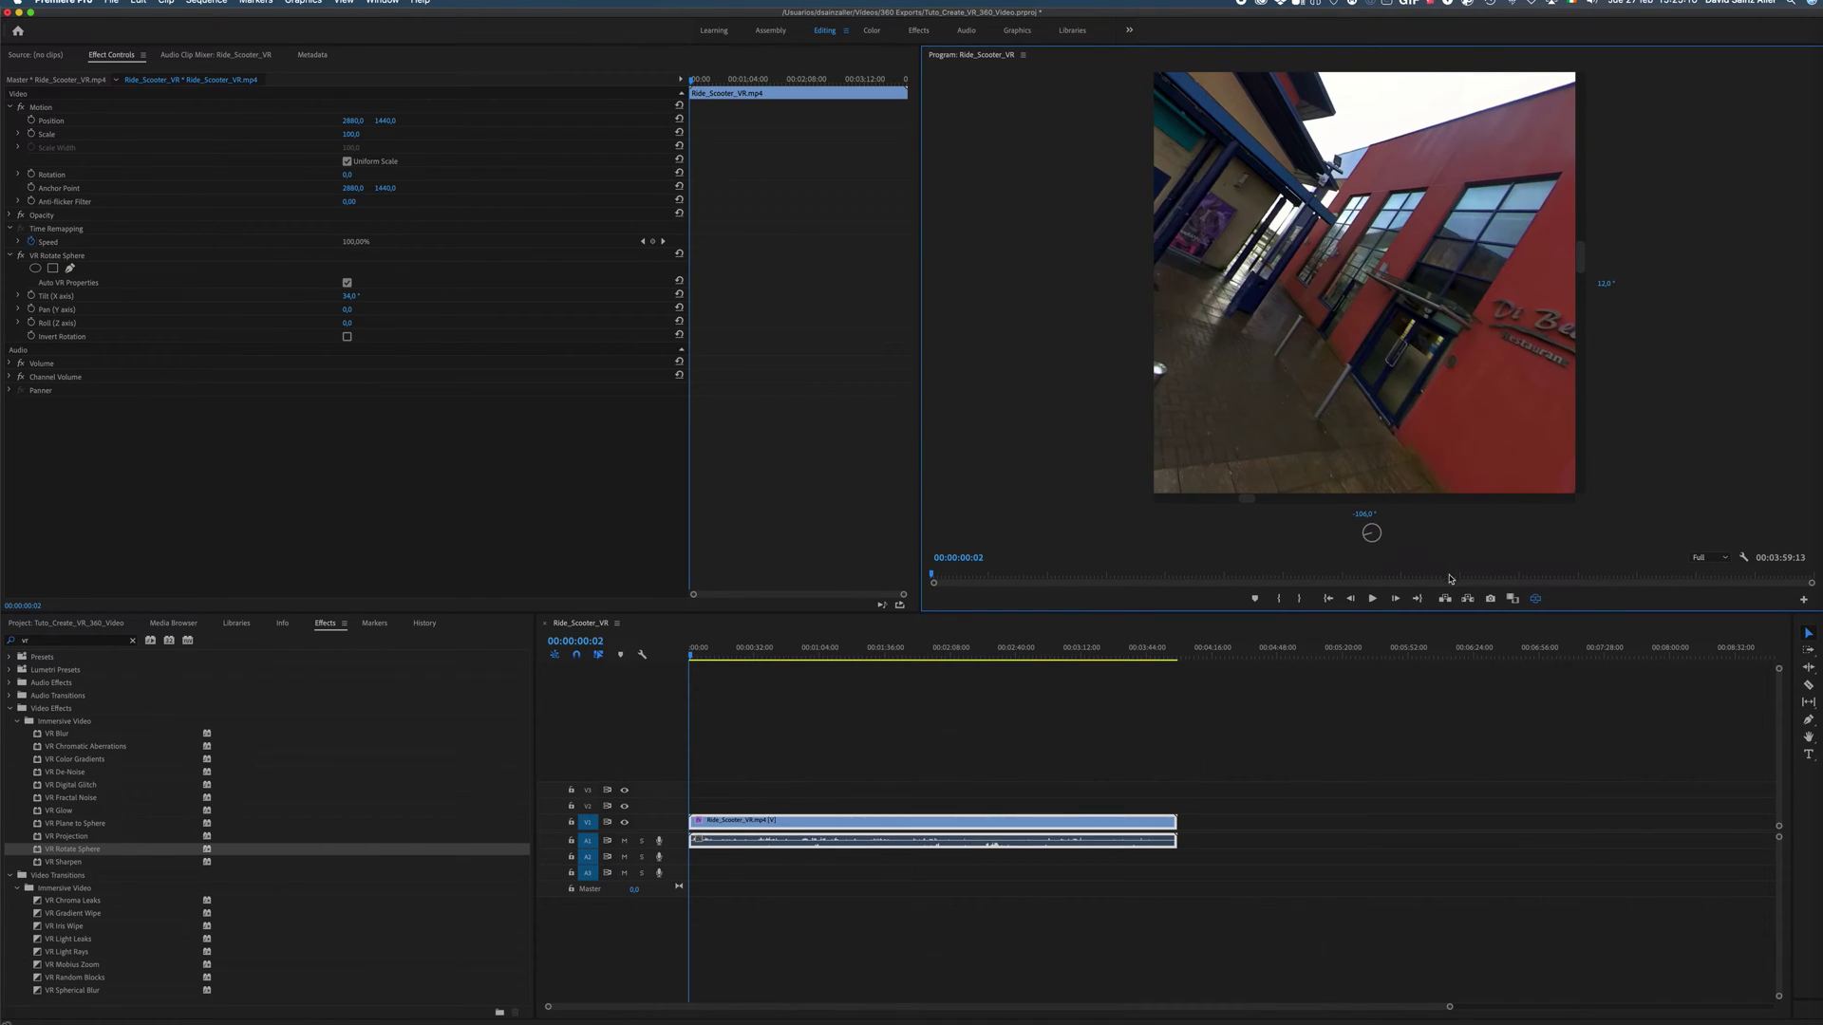
# Step: In the flat equirectangular view, set VR Rotate Sphere's Tilt (X axis) to 0° and its Pan (Y axis) to about 46°
pyautogui.click(1535, 599)
pyautogui.click(351, 296)
pyautogui.write('0')
pyautogui.press('Return')
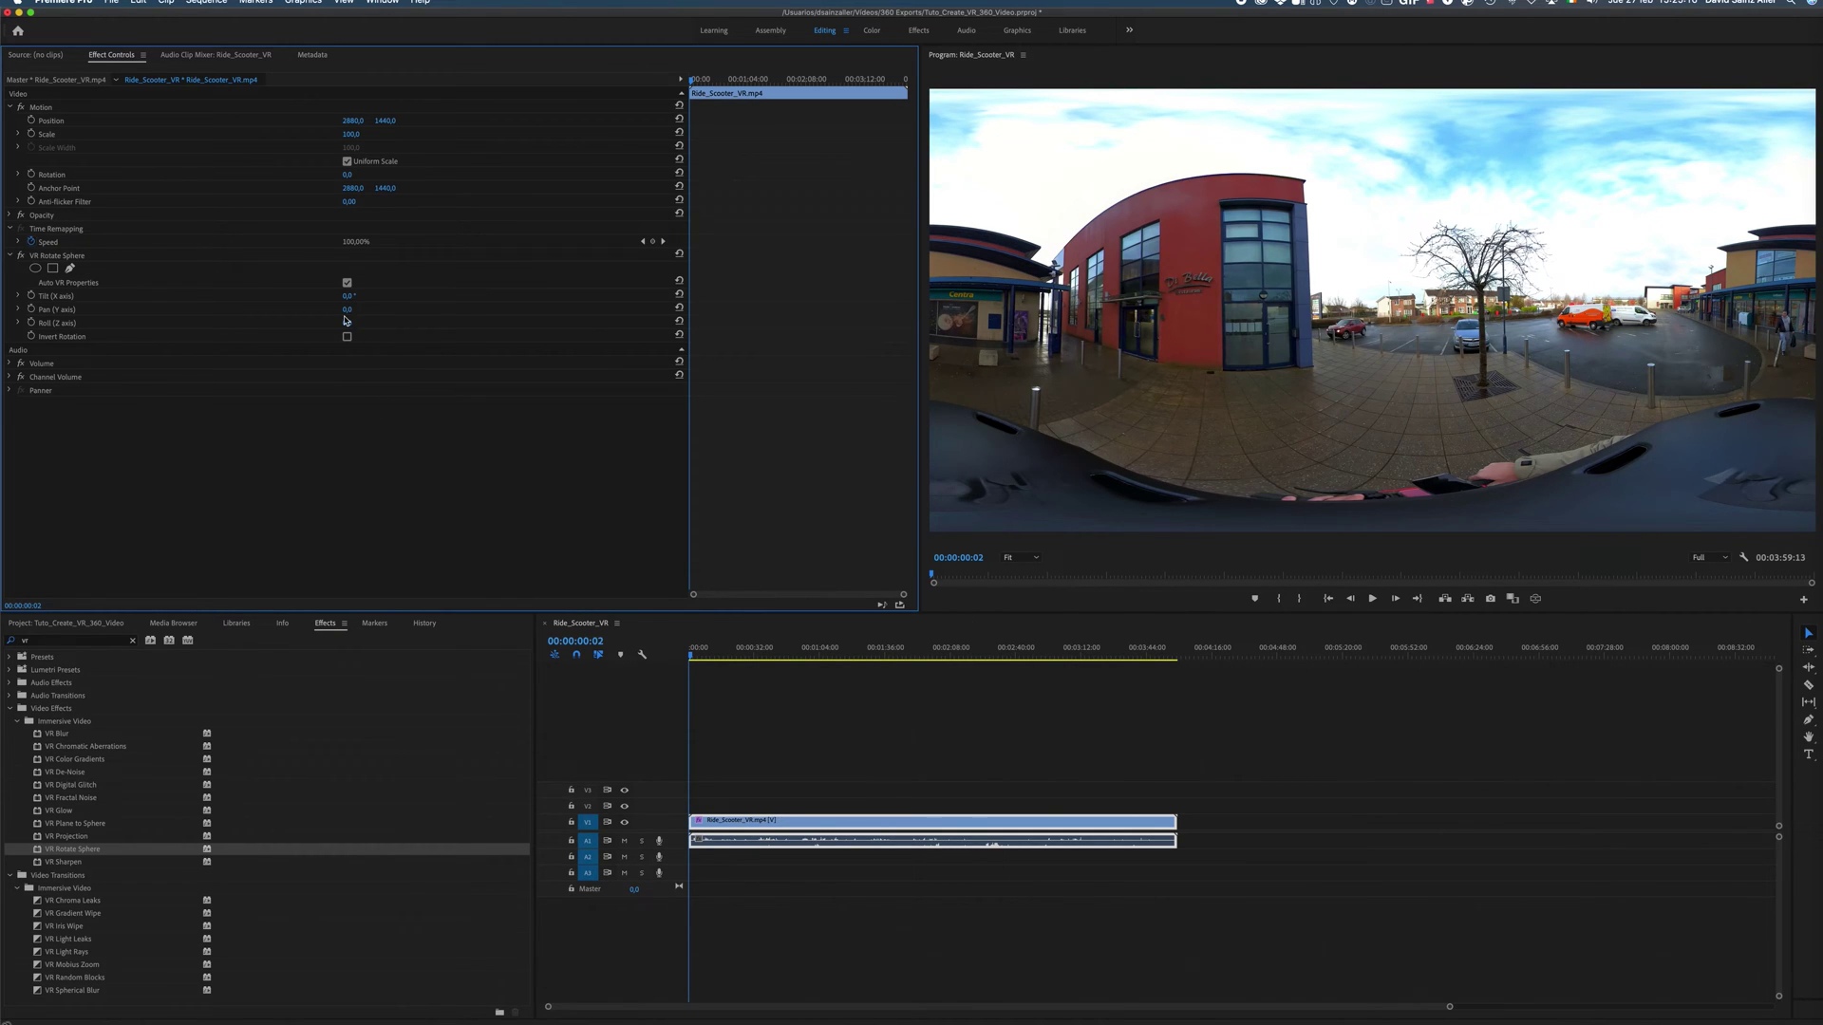
pyautogui.moveTo(347, 309); pyautogui.dragTo(681, 310)
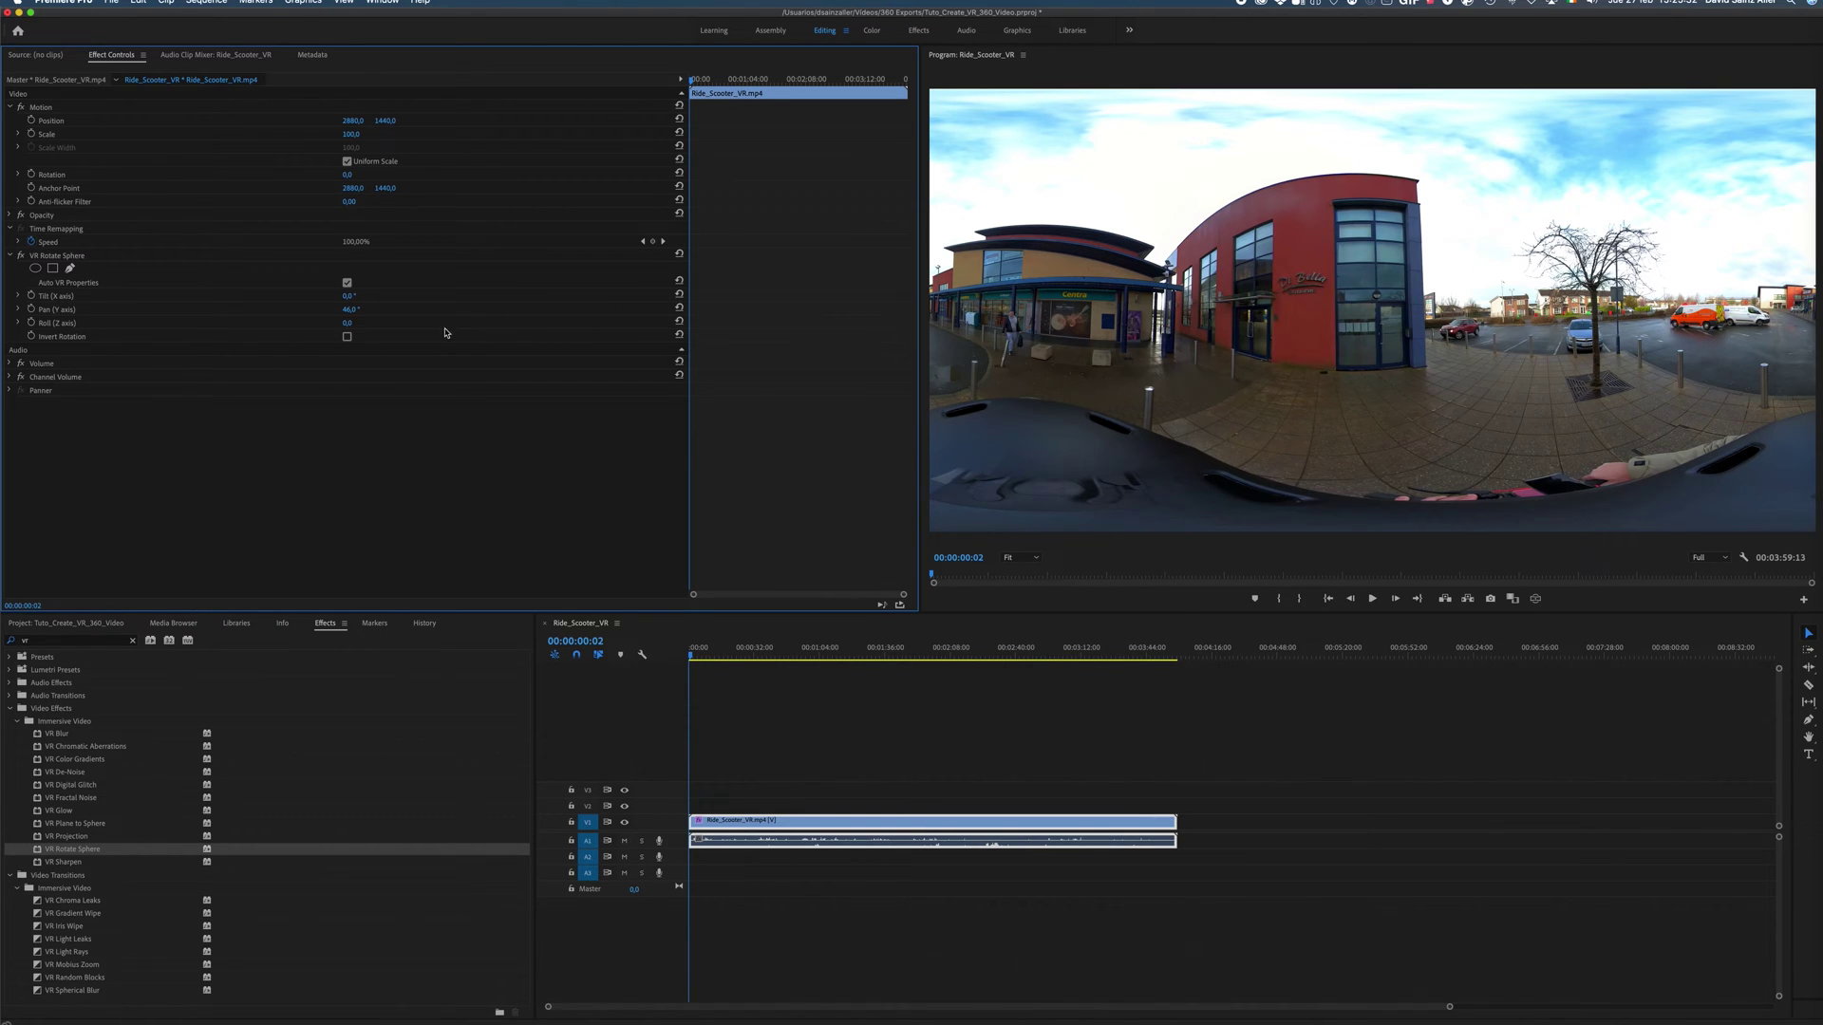
# Step: Try negative angles for VR Rotate Sphere's Roll (Z axis) and Tilt (X axis), checking the roll in the VR video display, and undo both
pyautogui.moveTo(347, 323)
pyautogui.mouseDown()
pyautogui.moveTo(268, 323)
pyautogui.moveTo(366, 326)
pyautogui.mouseUp()
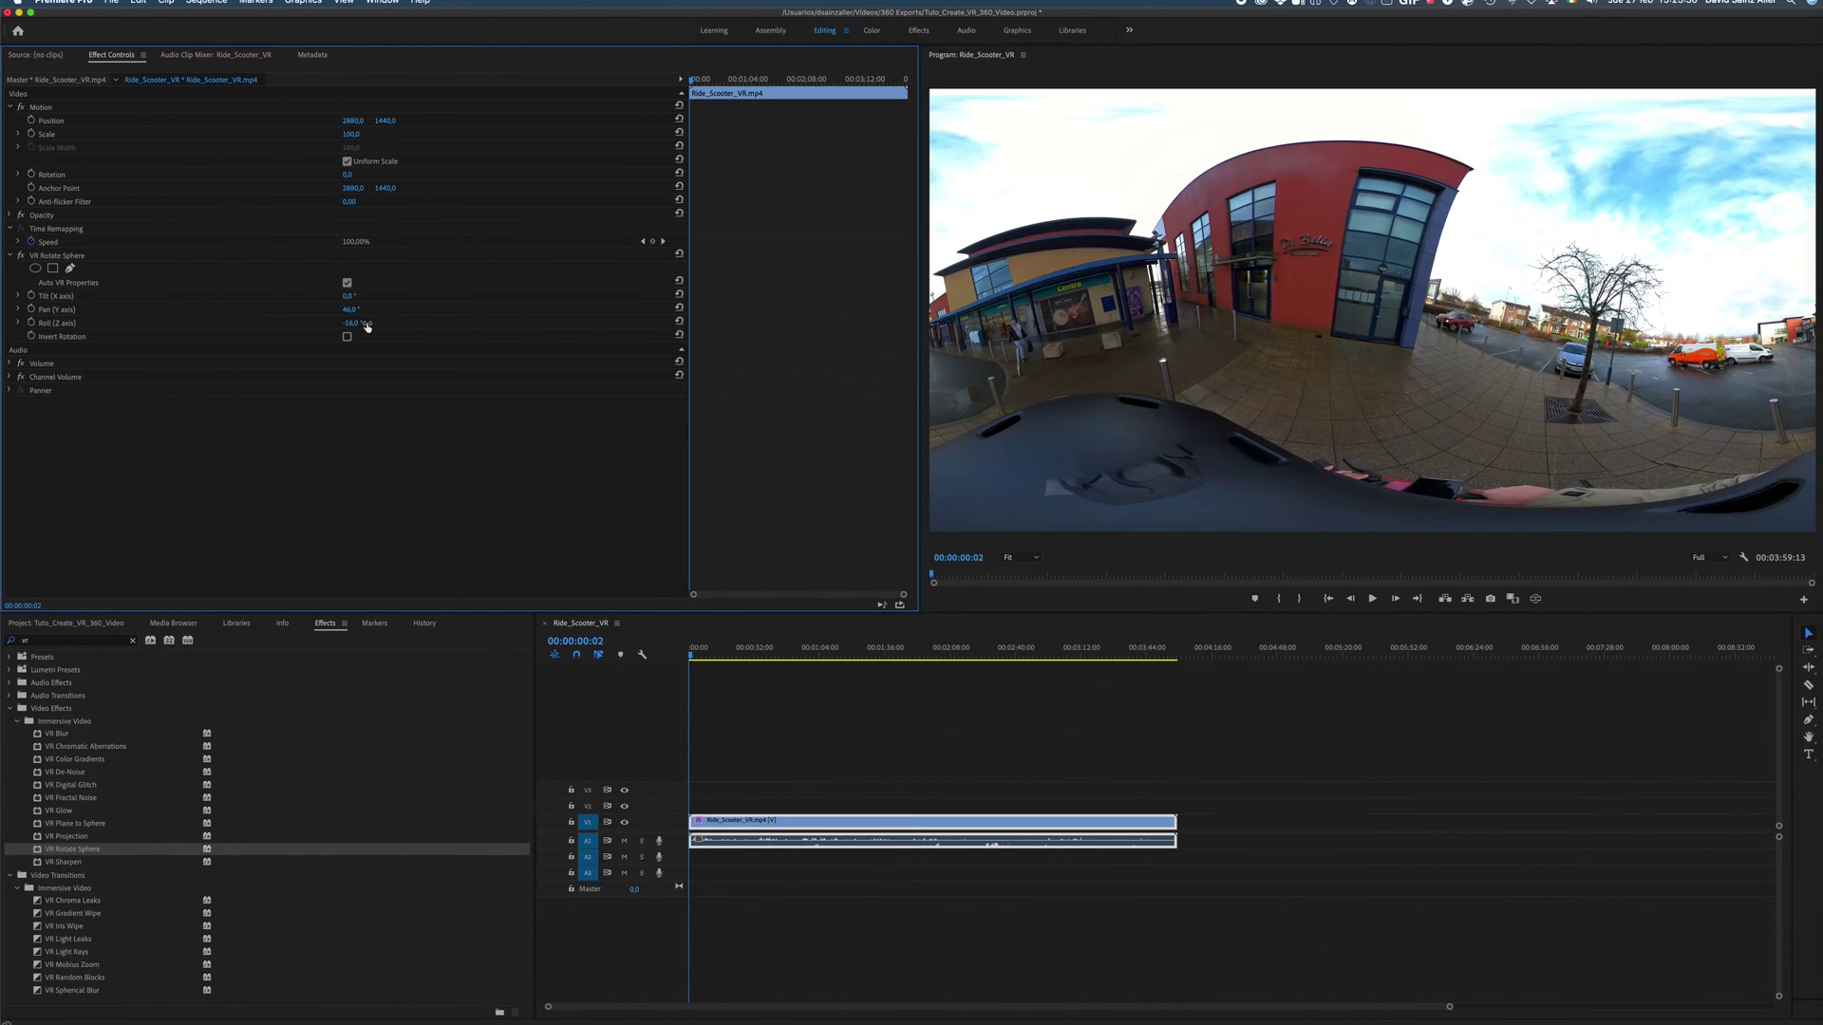
pyautogui.click(1535, 598)
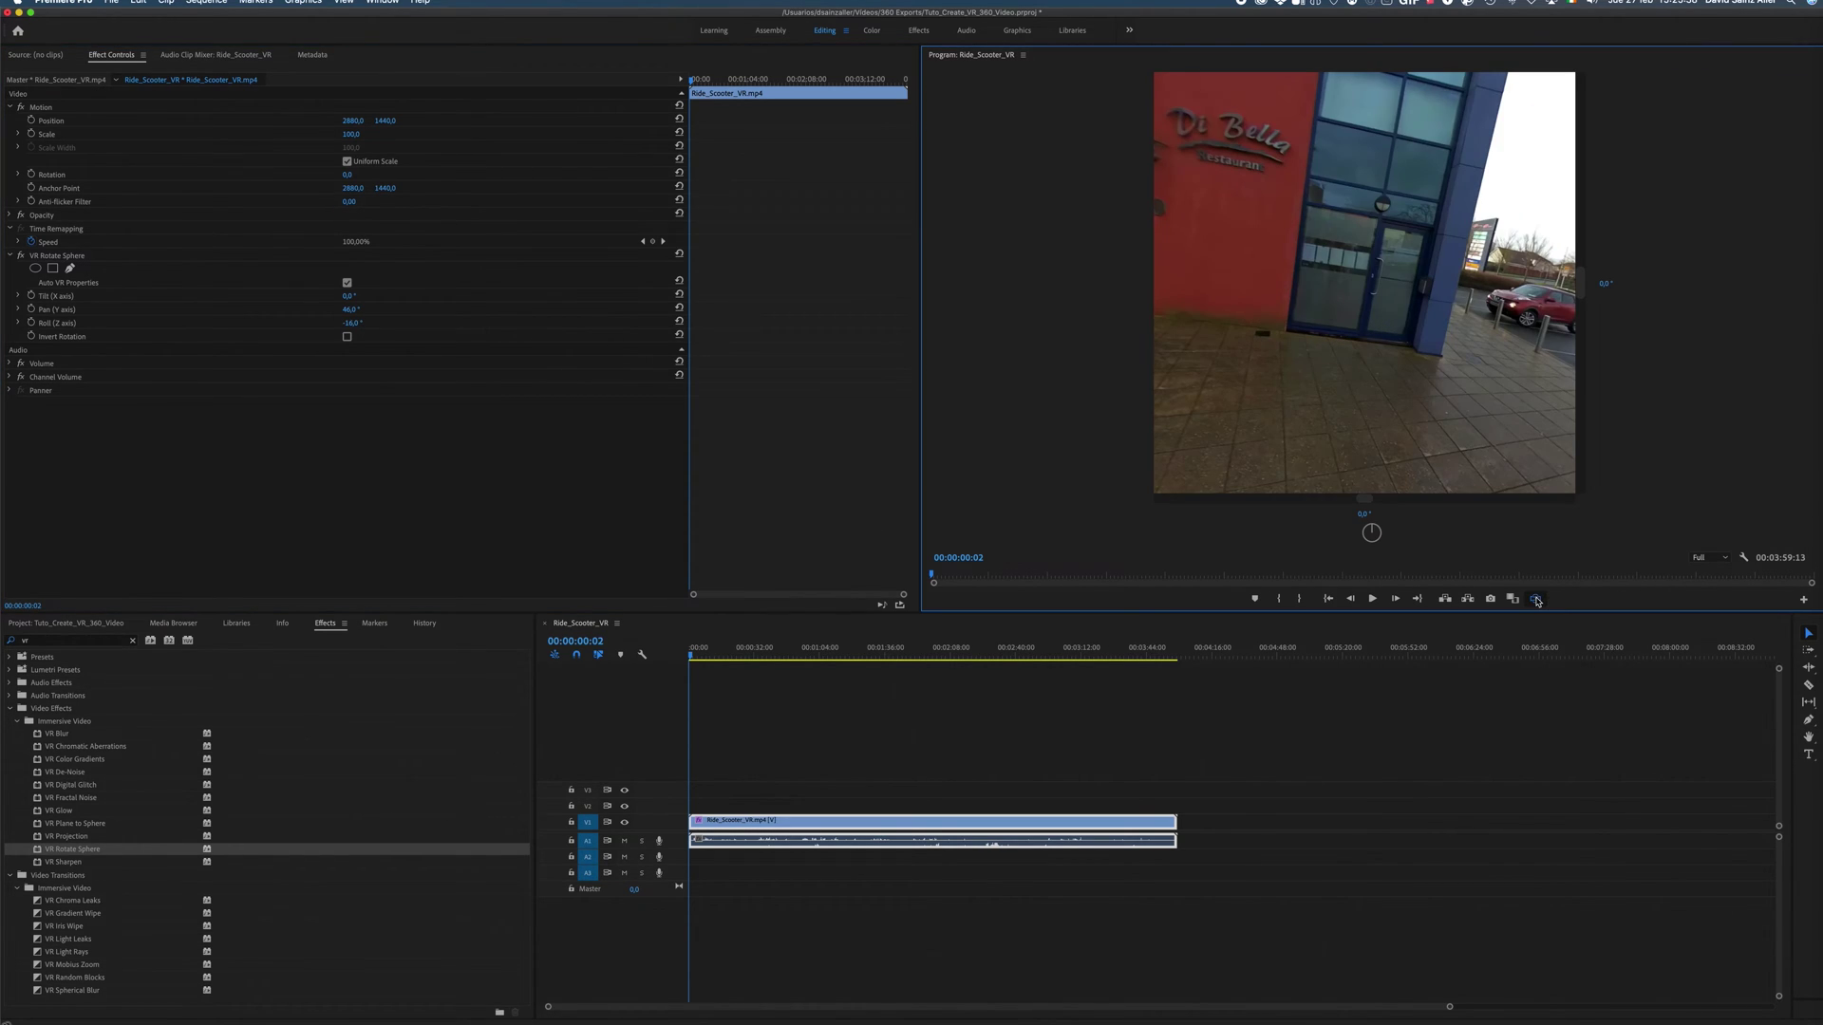
pyautogui.moveTo(1421, 447); pyautogui.dragTo(1347, 540)
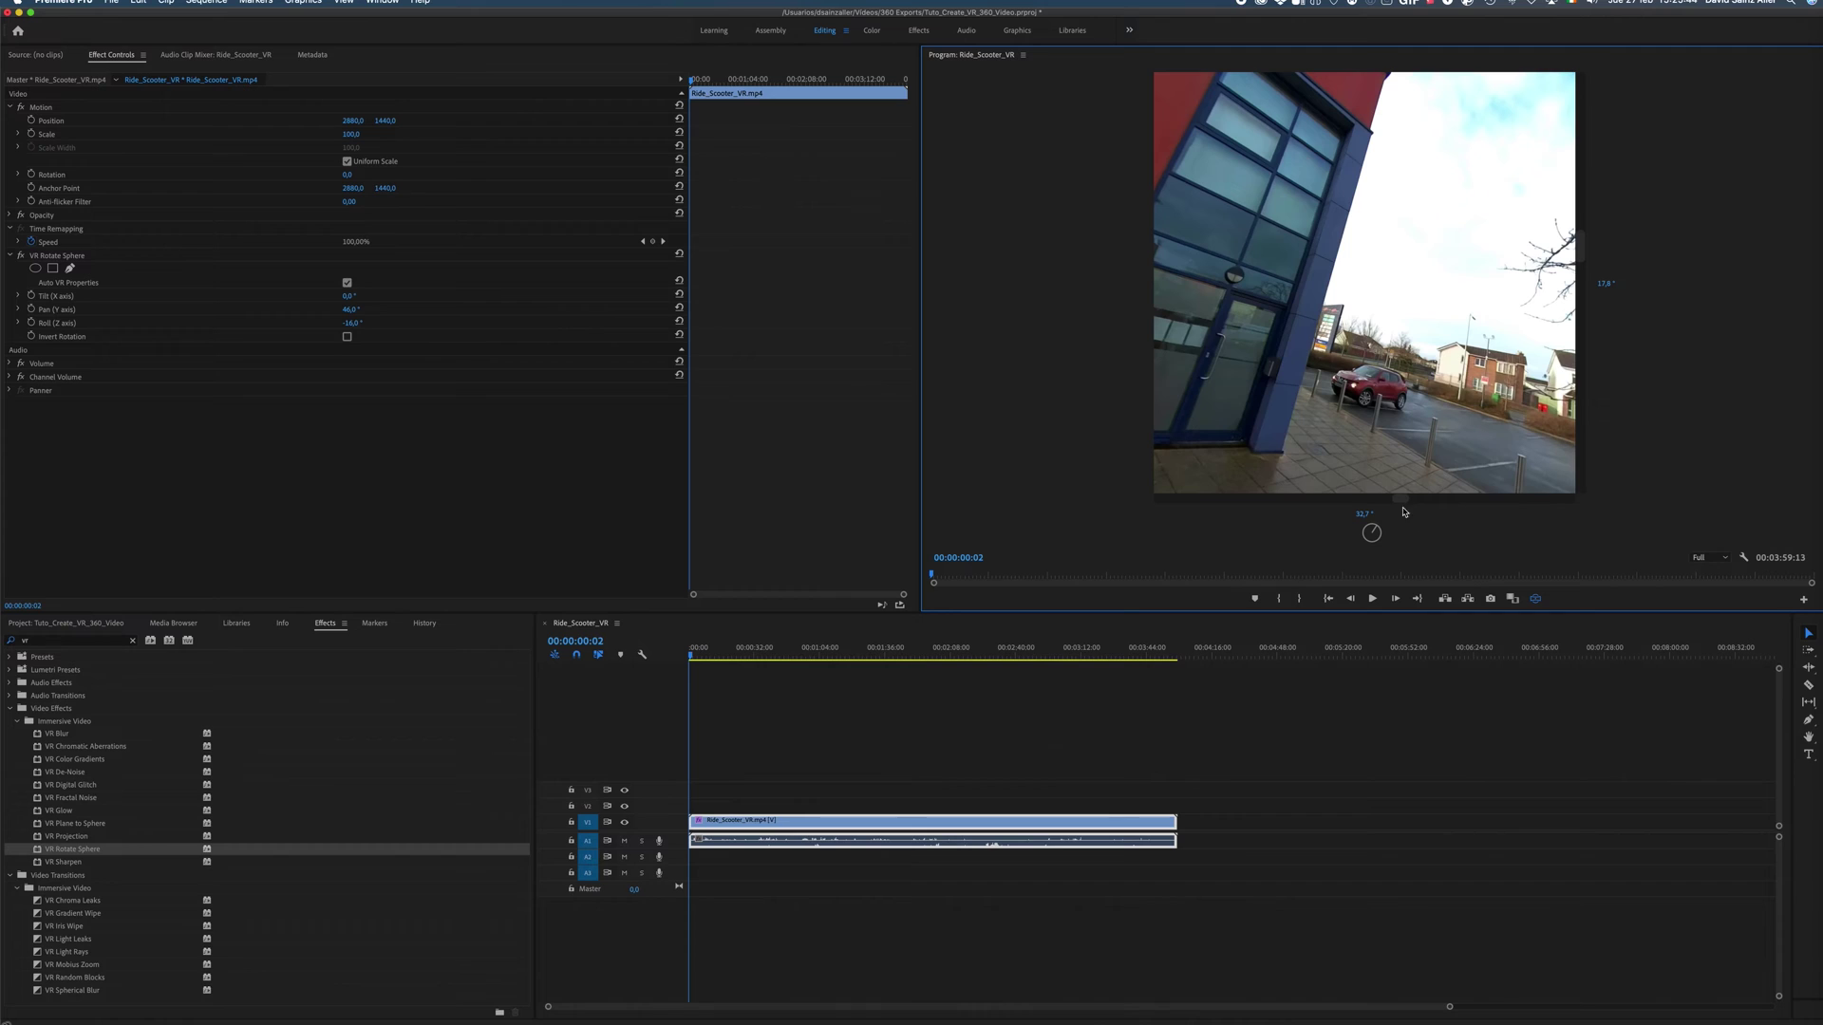
pyautogui.click(1535, 599)
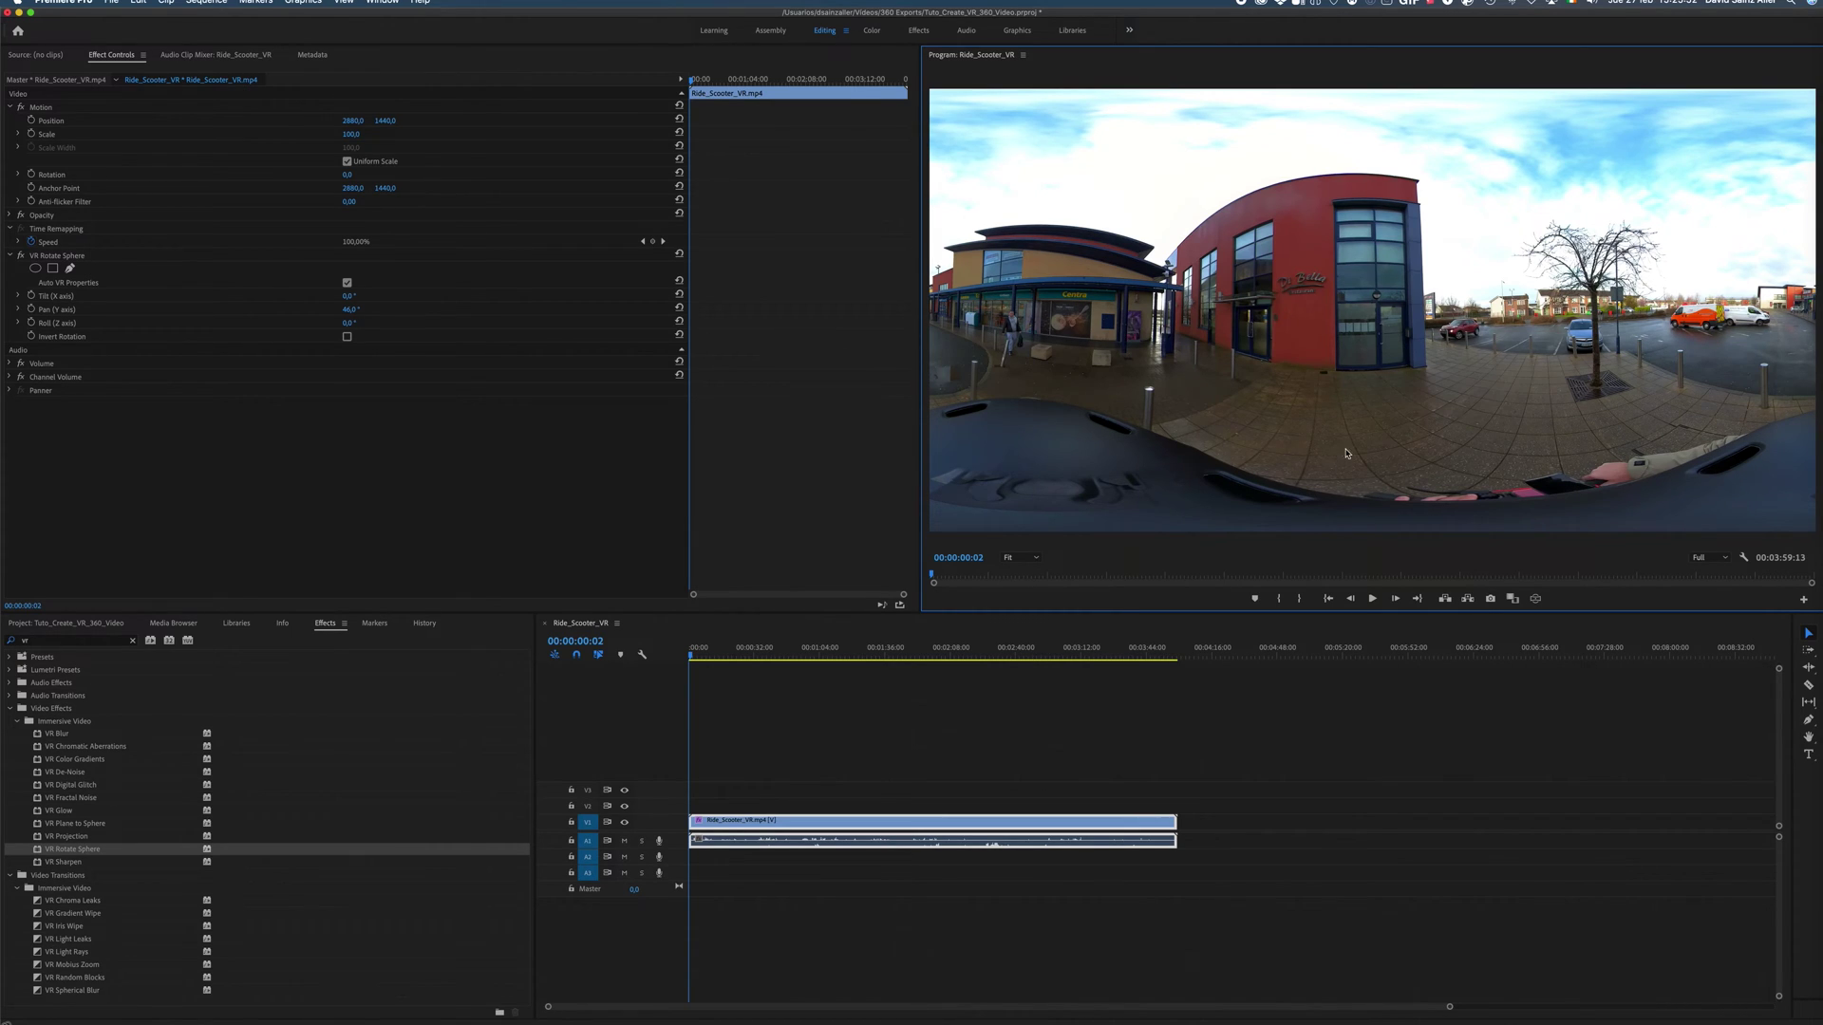
pyautogui.moveTo(347, 294); pyautogui.dragTo(323, 295)
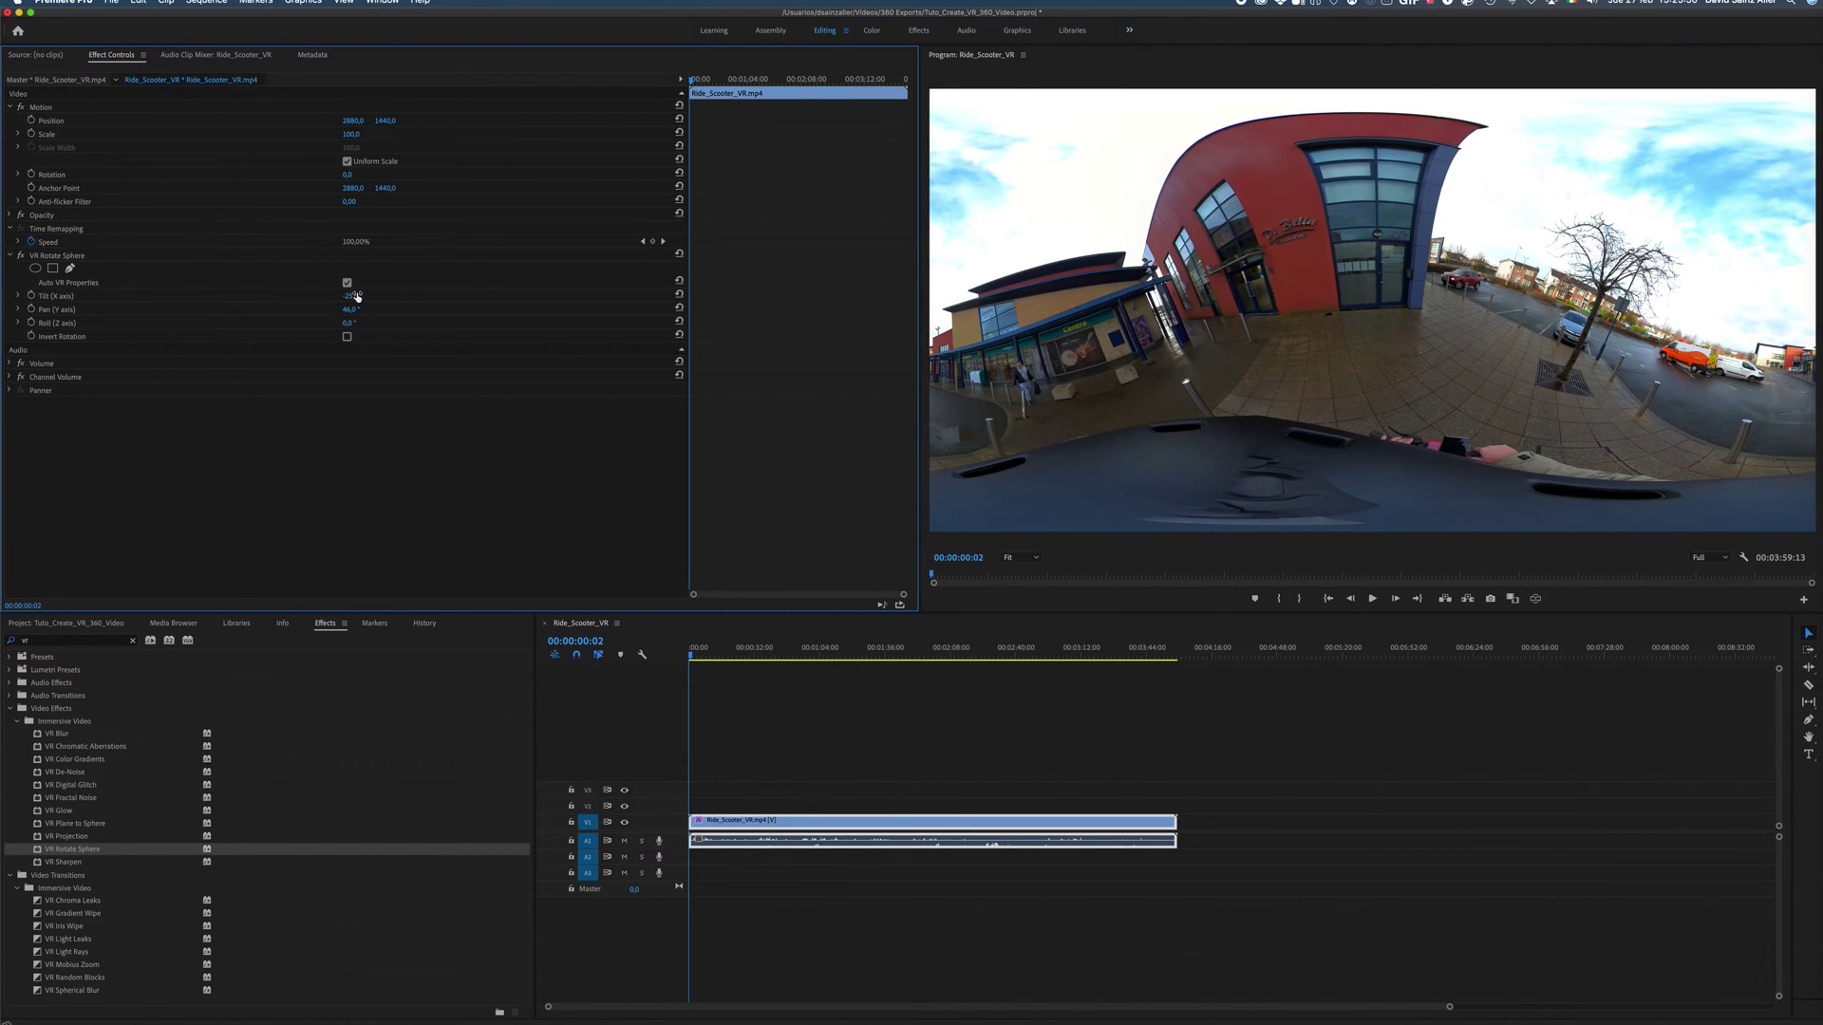
pyautogui.press('super+z')
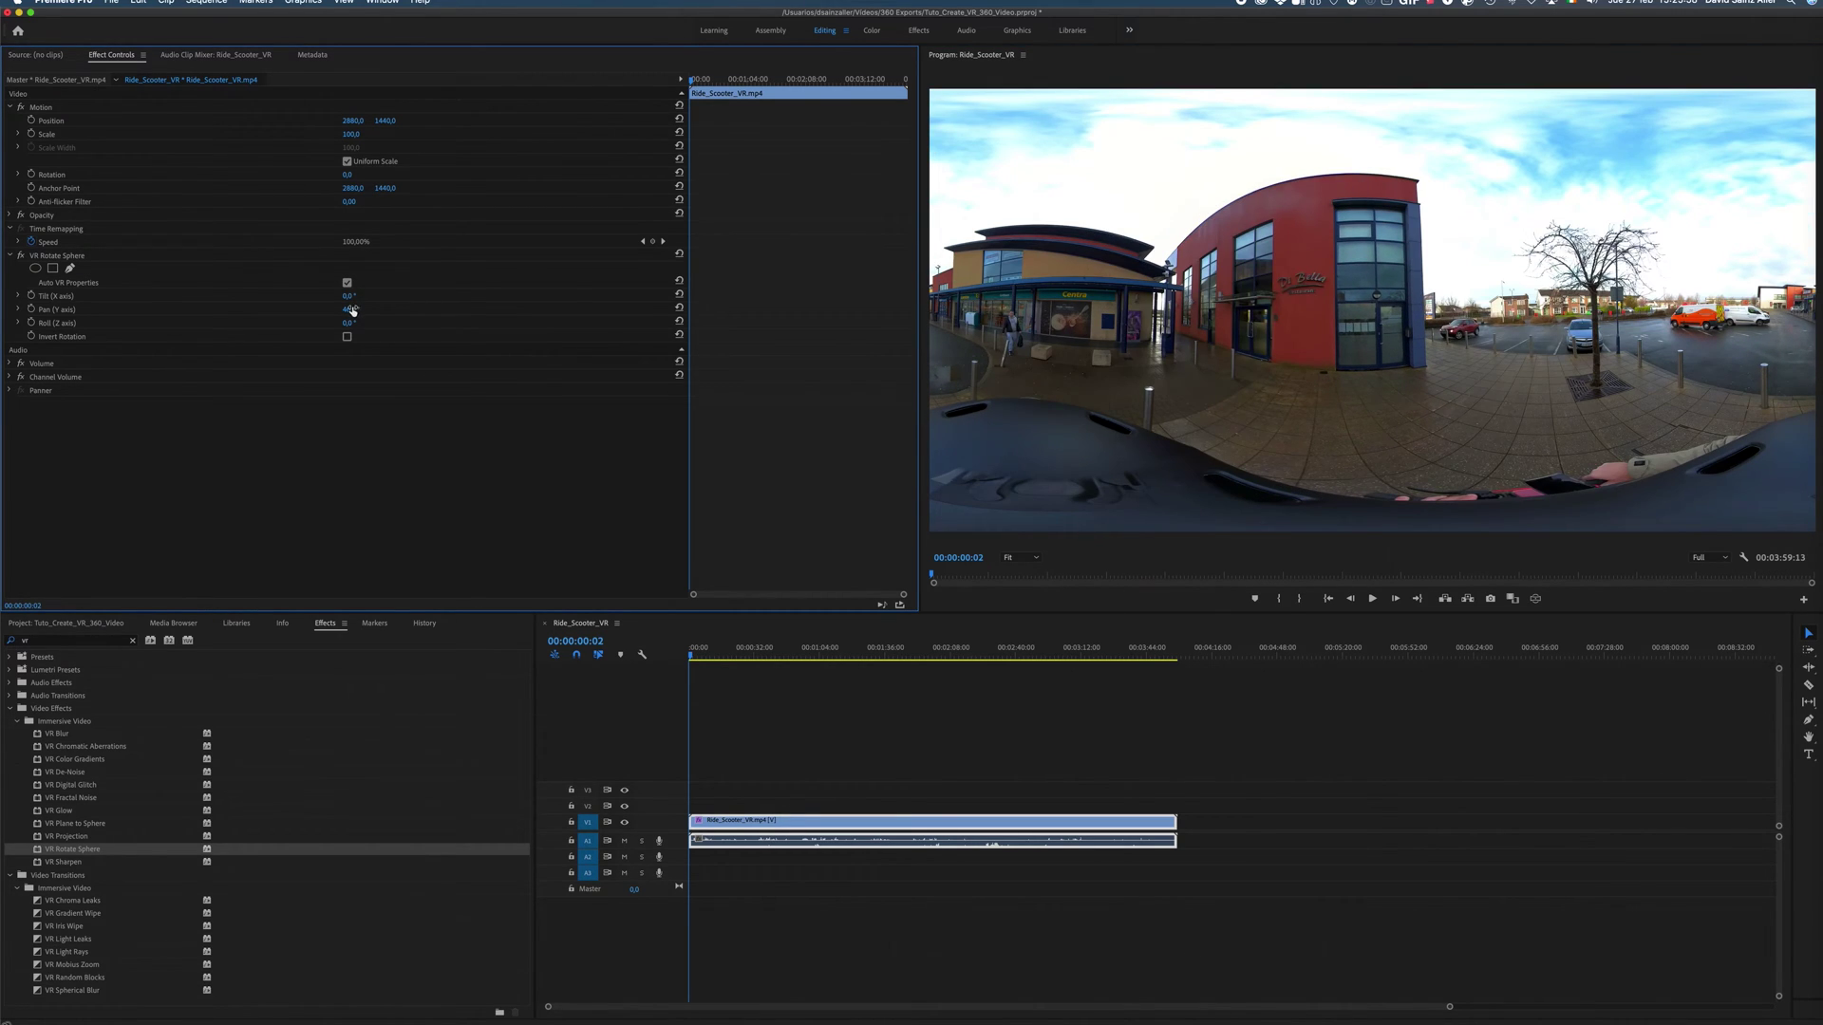
# Step: Move the playhead to 00:01:22:02, clear the effects search, and look through the video effects categories
pyautogui.click(854, 657)
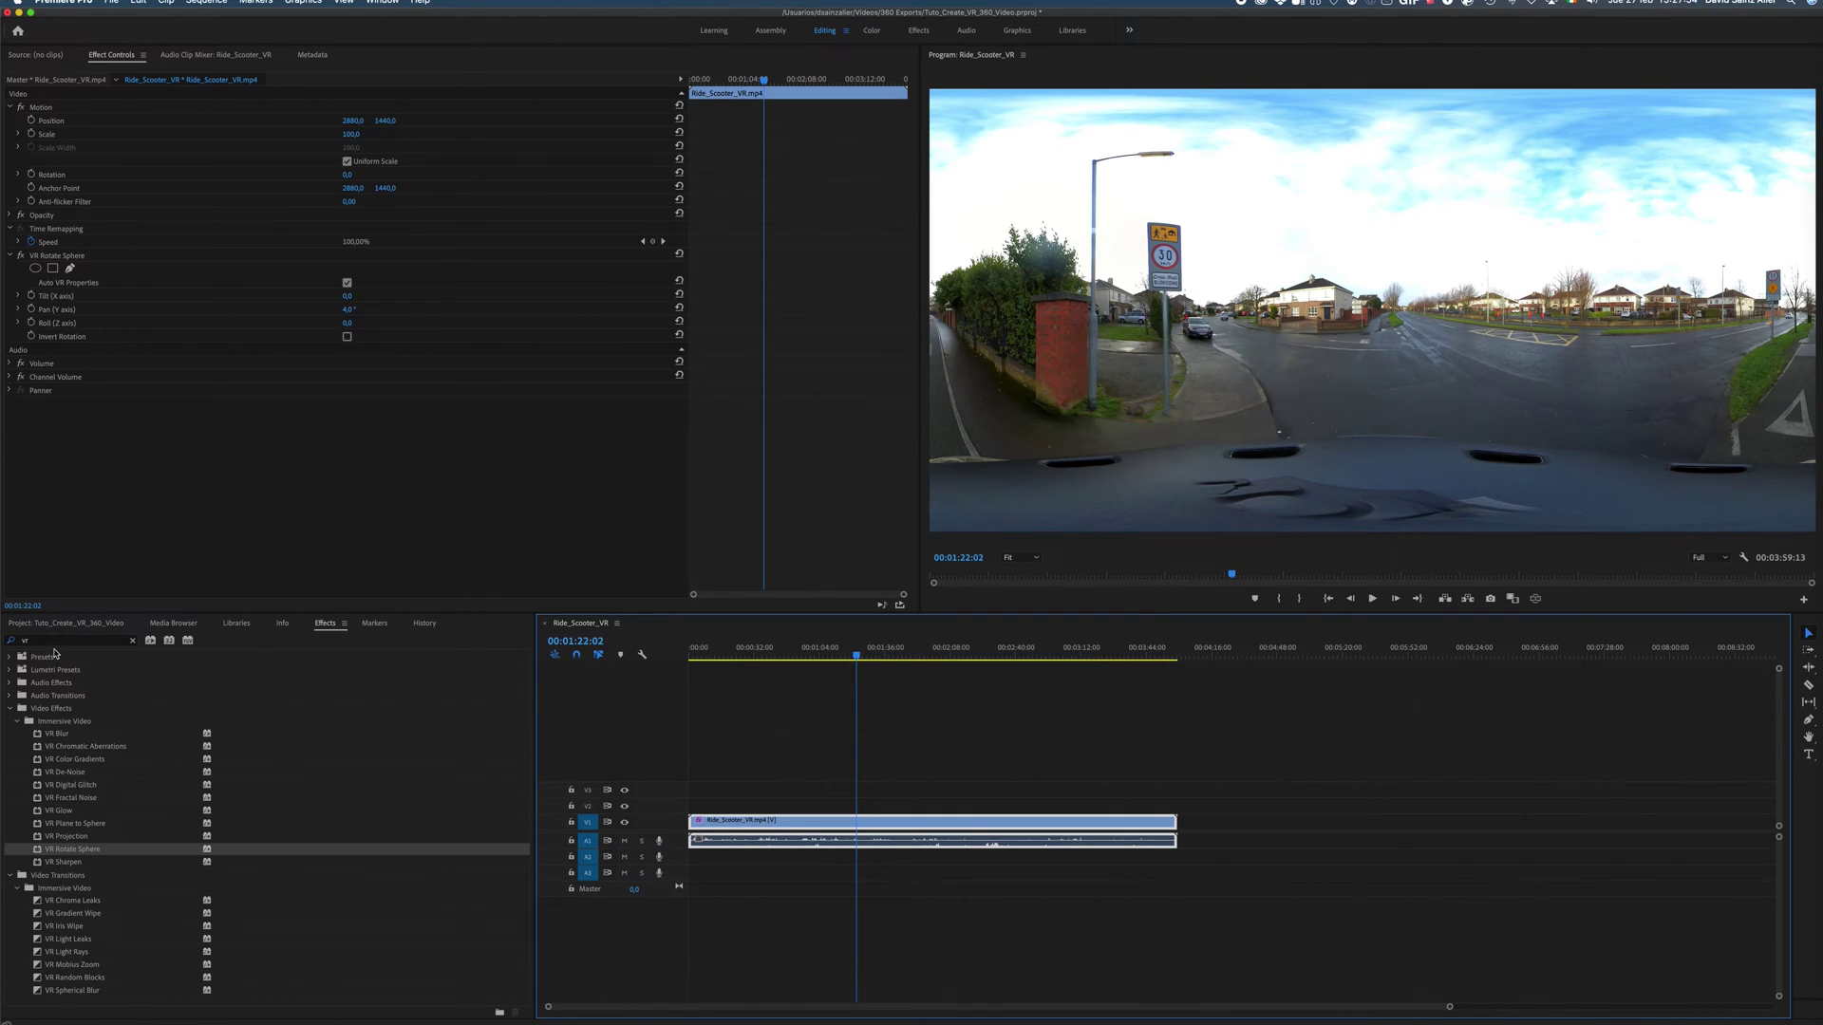
pyautogui.click(132, 640)
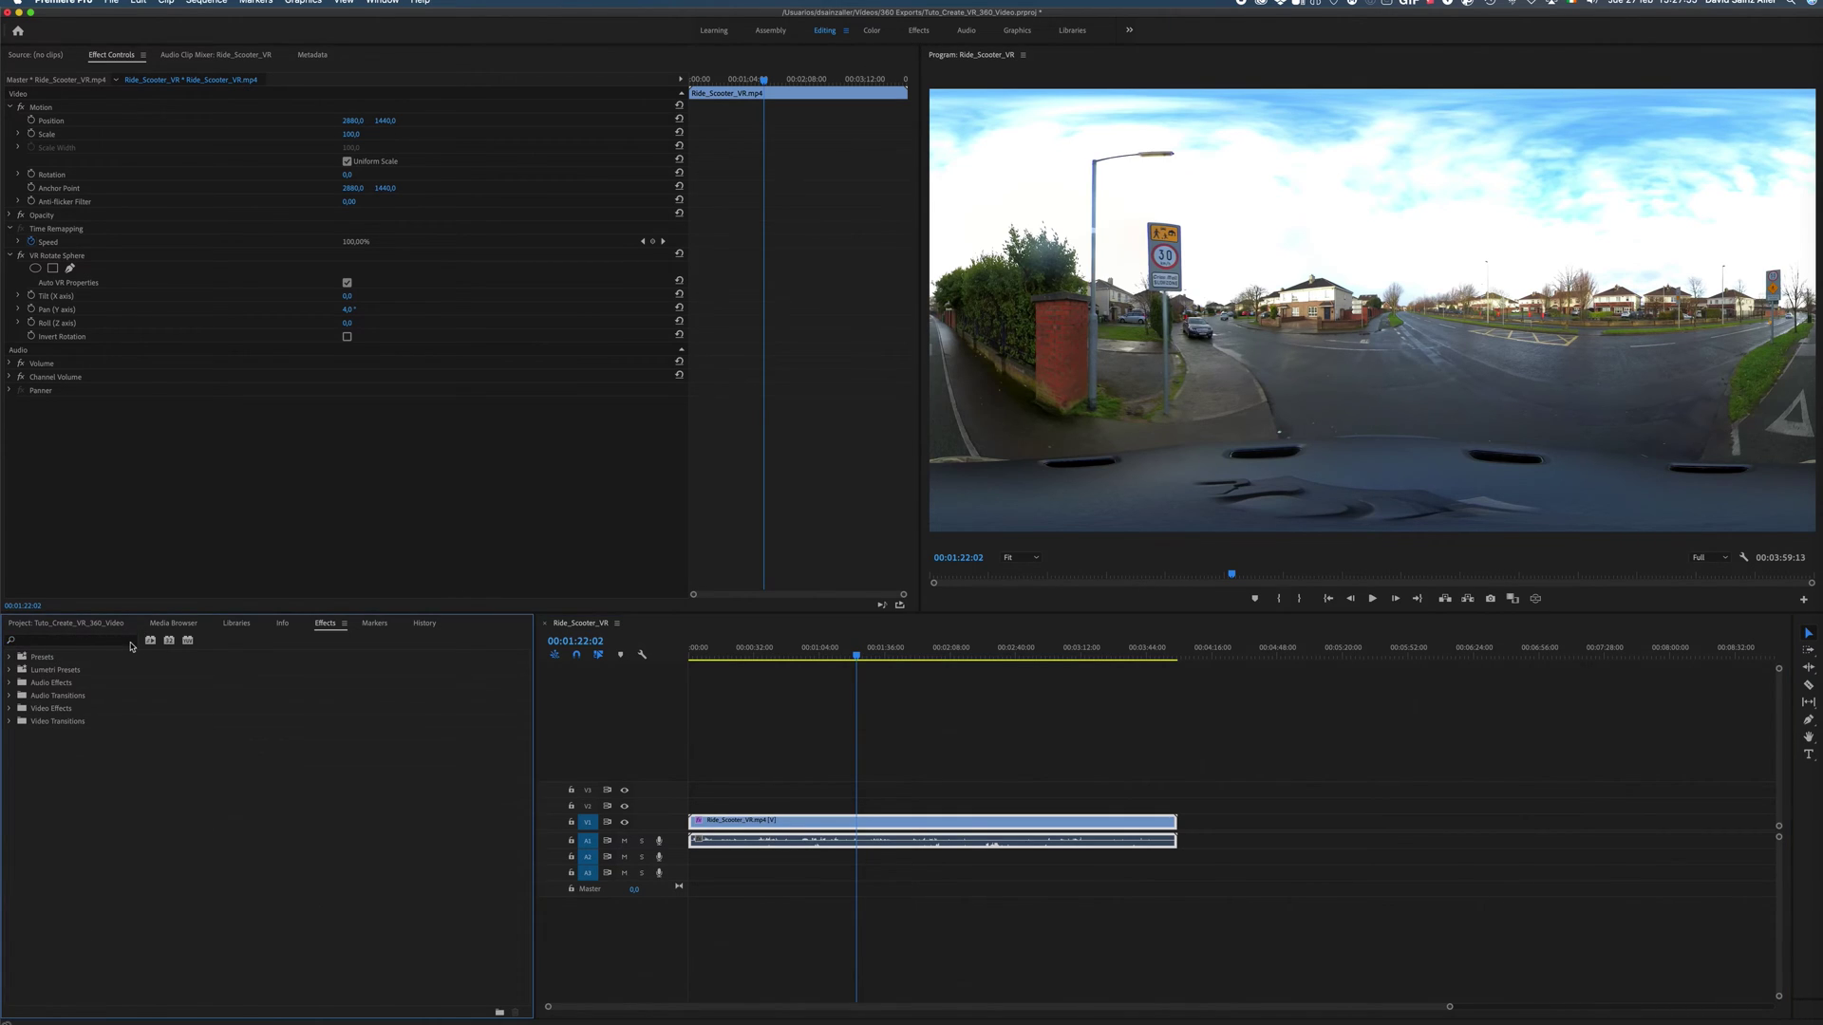
pyautogui.click(9, 709)
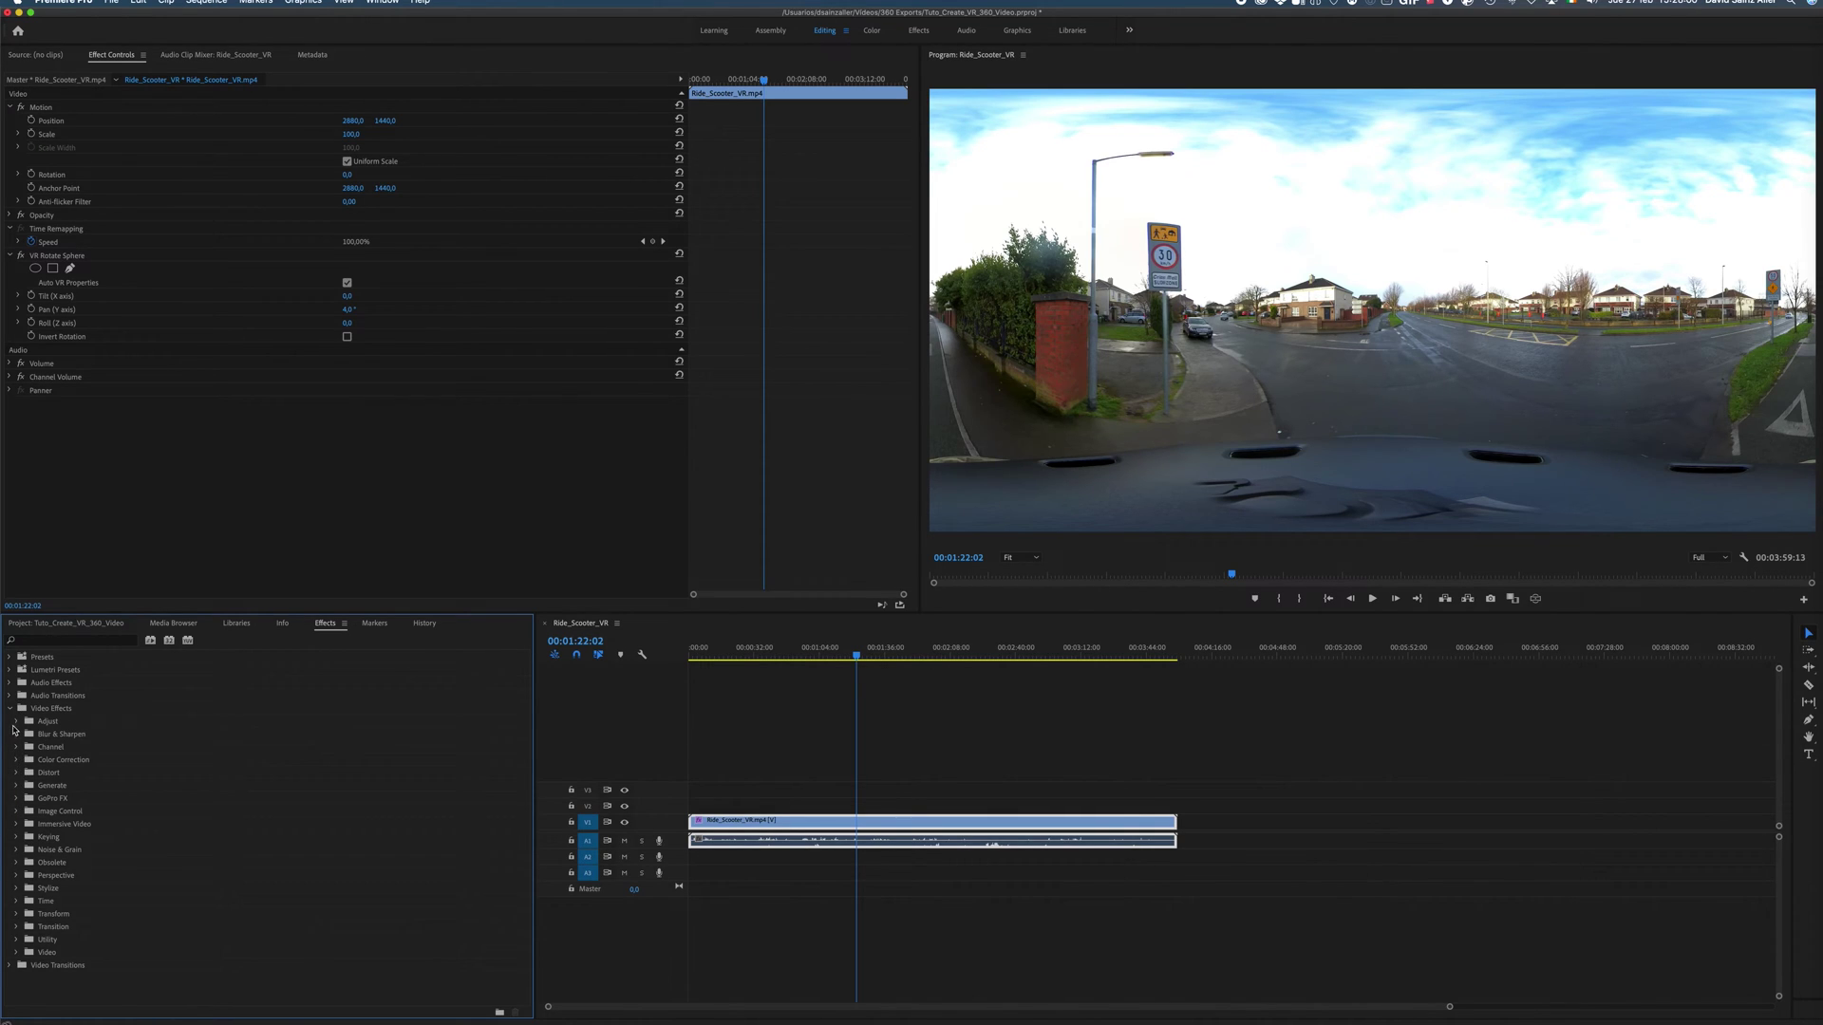
pyautogui.click(9, 710)
# Step: Try the Cross Dissolve transition at the start of the Ride_Scooter_VR clip and Film Dissolve at its end
pyautogui.click(10, 722)
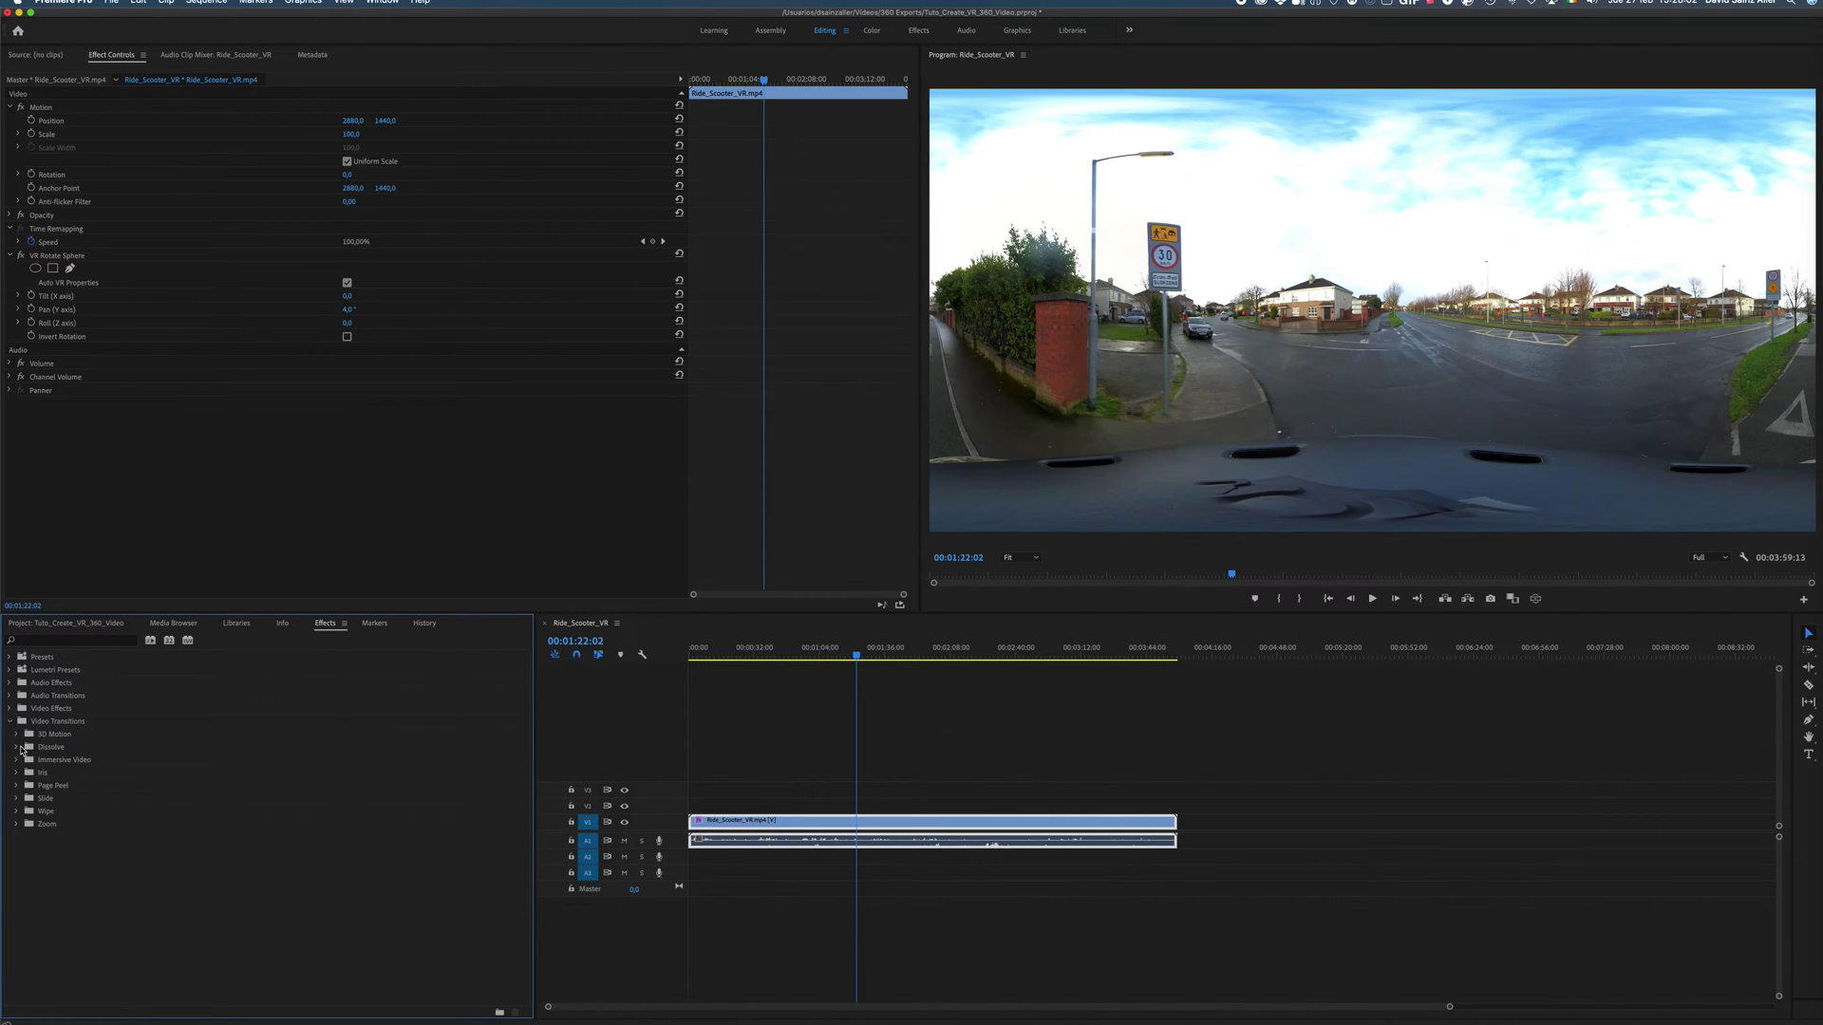
pyautogui.click(16, 747)
pyautogui.moveTo(67, 772)
pyautogui.mouseDown()
pyautogui.moveTo(639, 835)
pyautogui.moveTo(697, 824)
pyautogui.mouseUp()
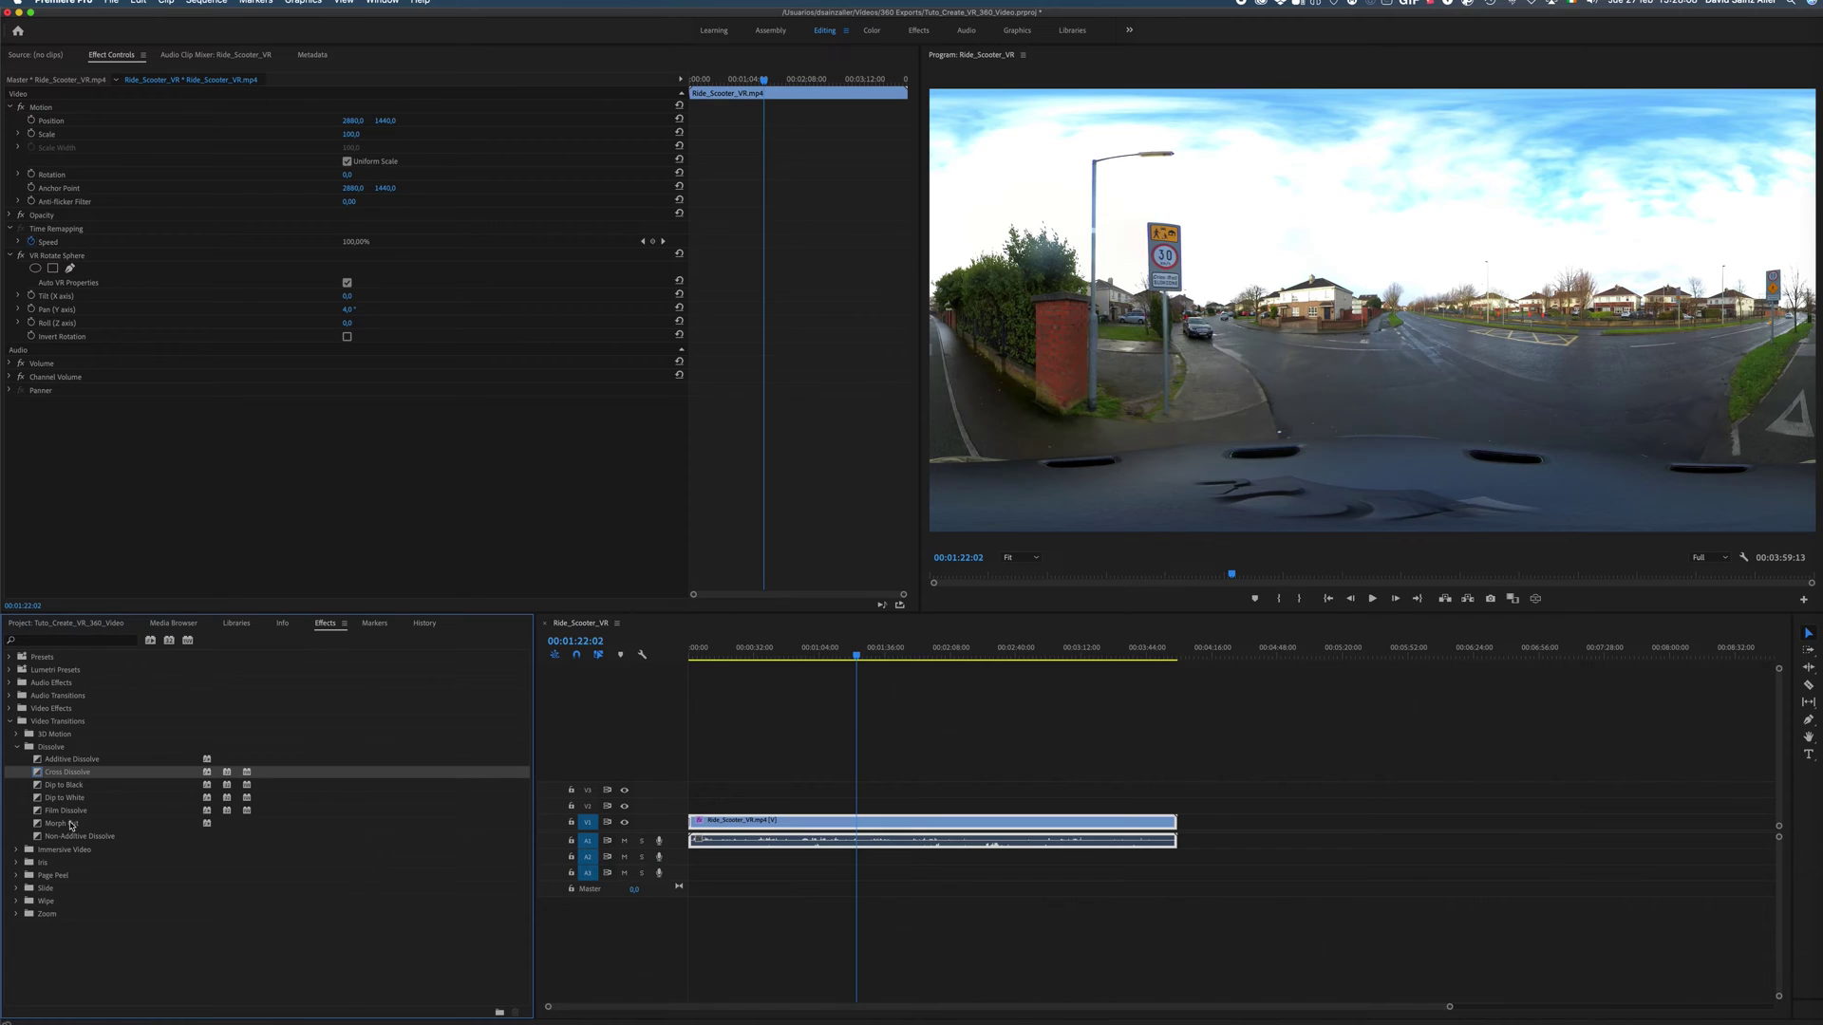
pyautogui.moveTo(69, 815); pyautogui.dragTo(1176, 824)
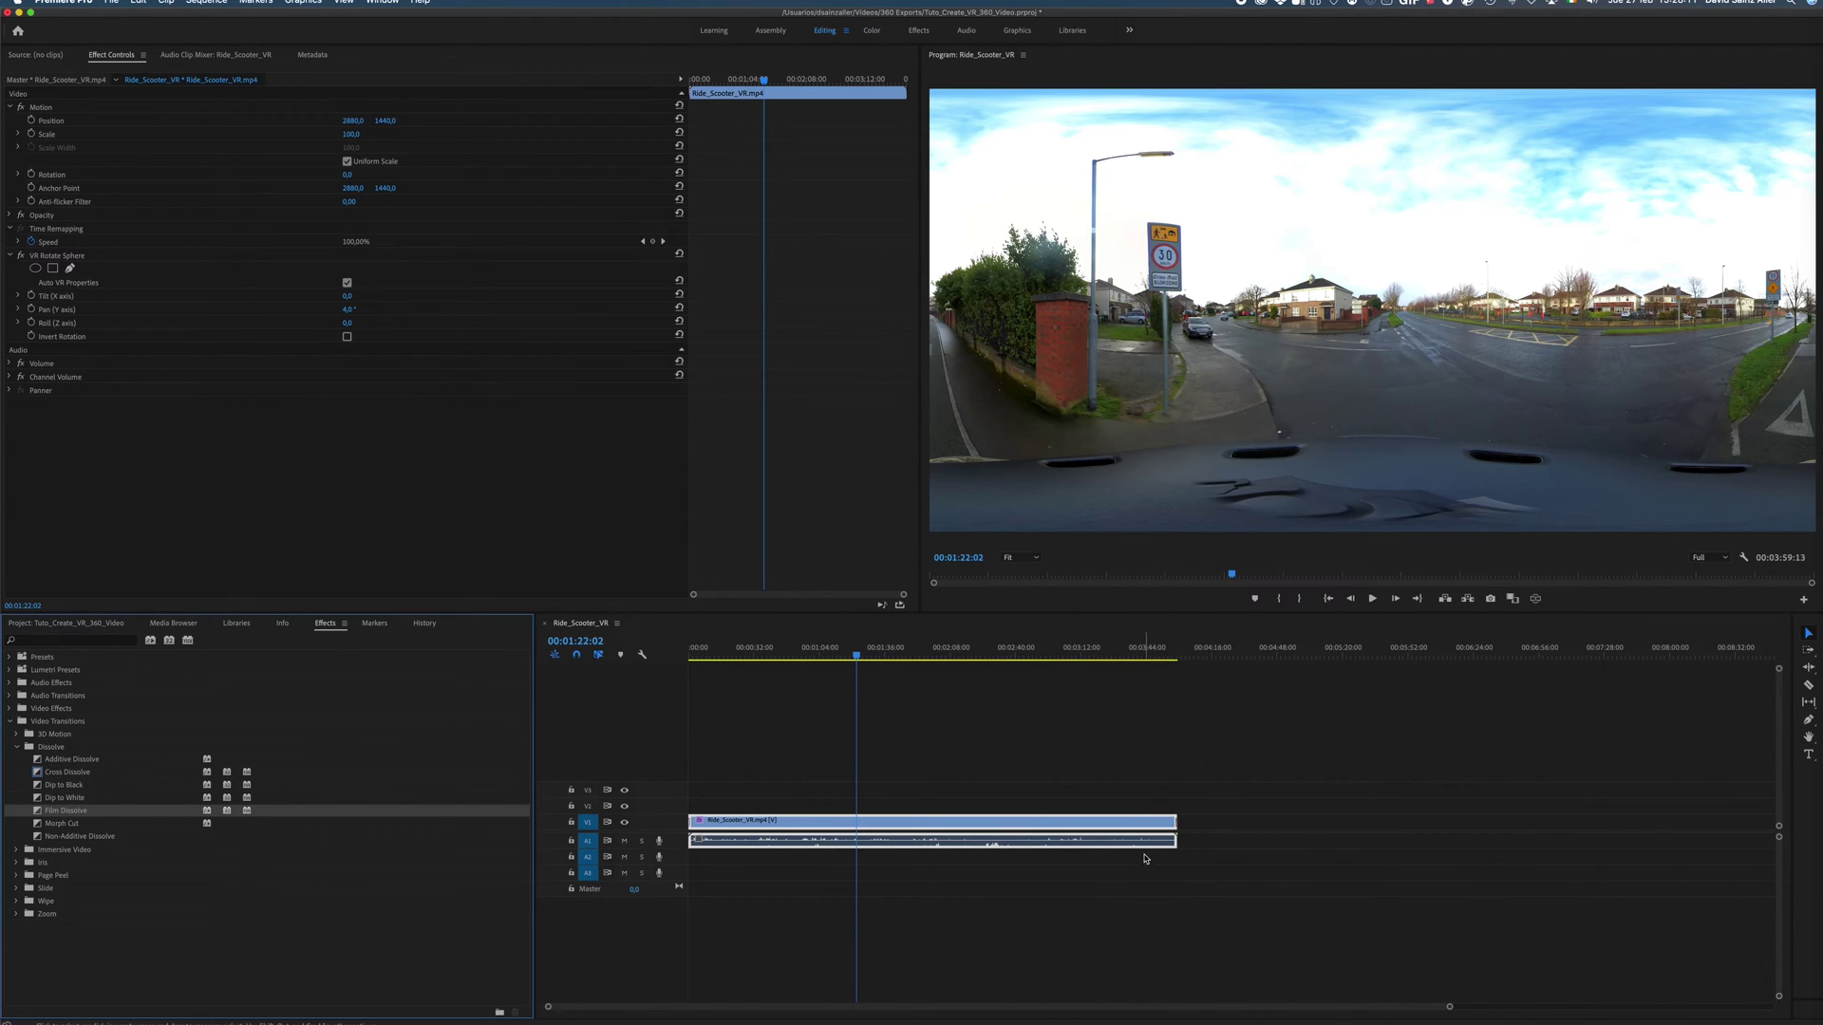
# Step: Unlink the Ride_Scooter_VR clip's audio from its video and delete the audio from the timeline
pyautogui.rightClick(1099, 822)
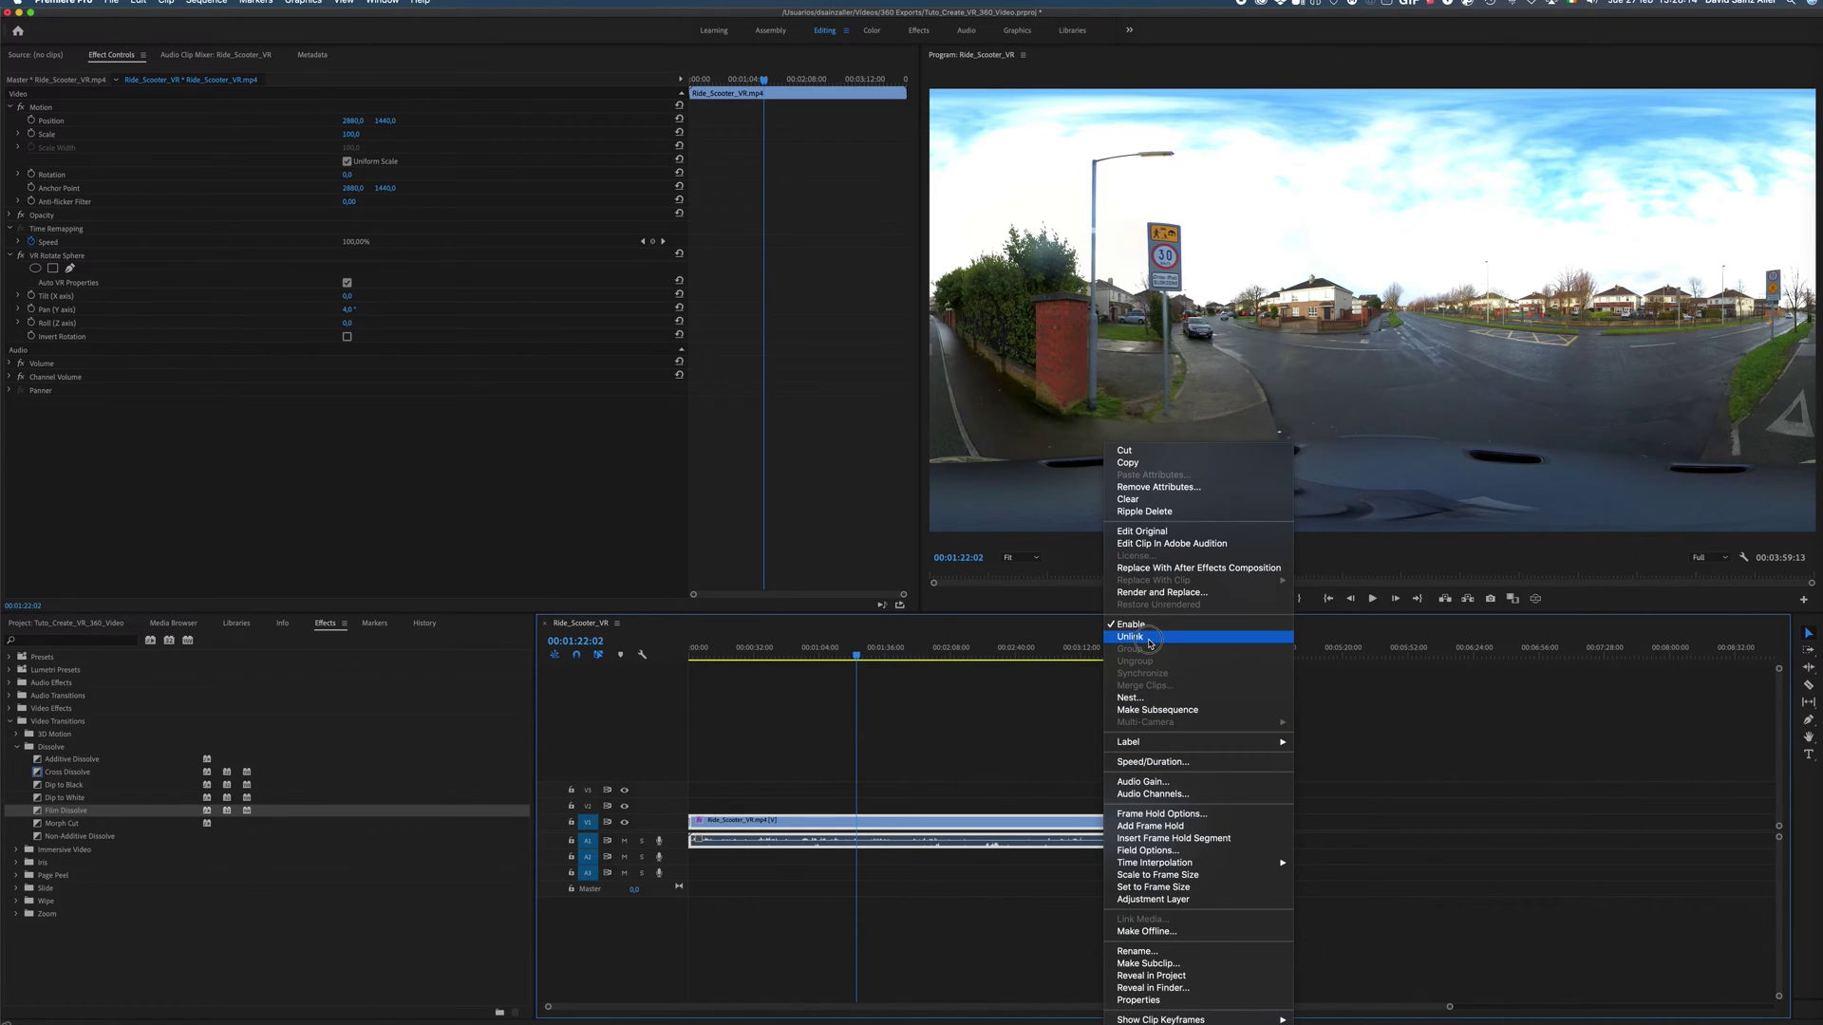
pyautogui.click(1083, 844)
pyautogui.rightClick(1085, 850)
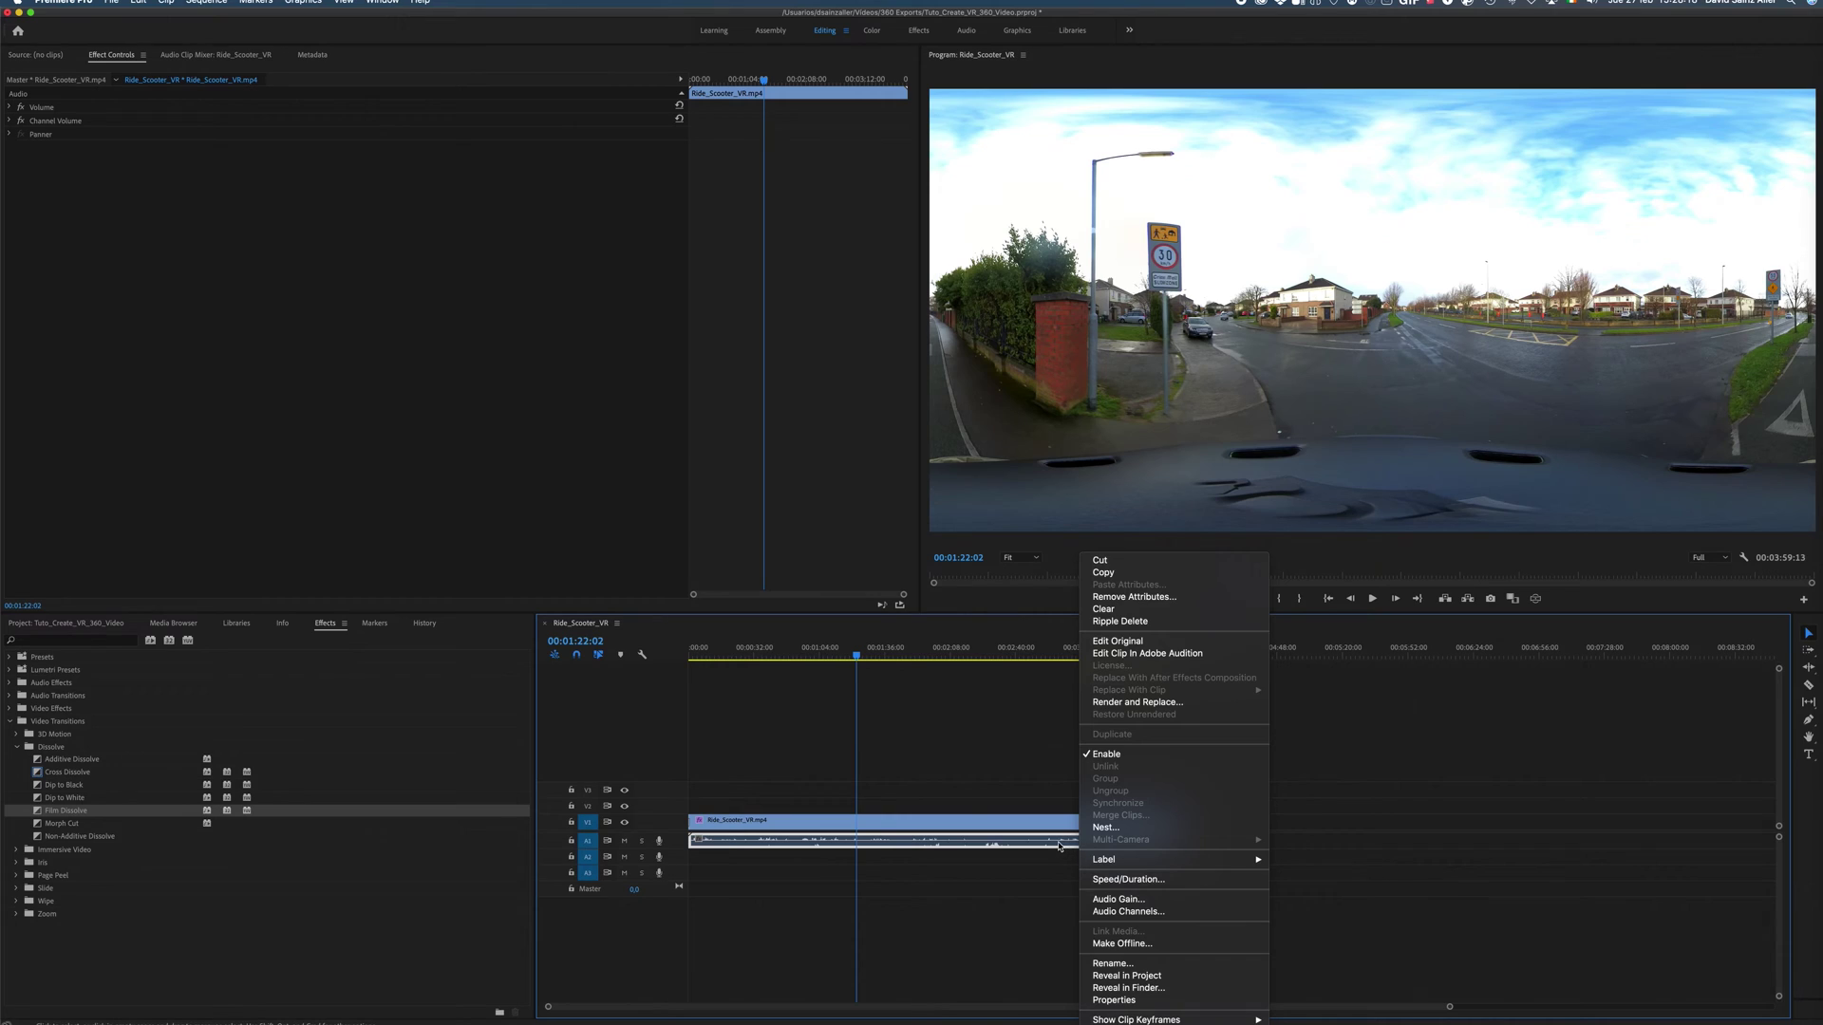
pyautogui.click(1059, 846)
pyautogui.press('Delete')
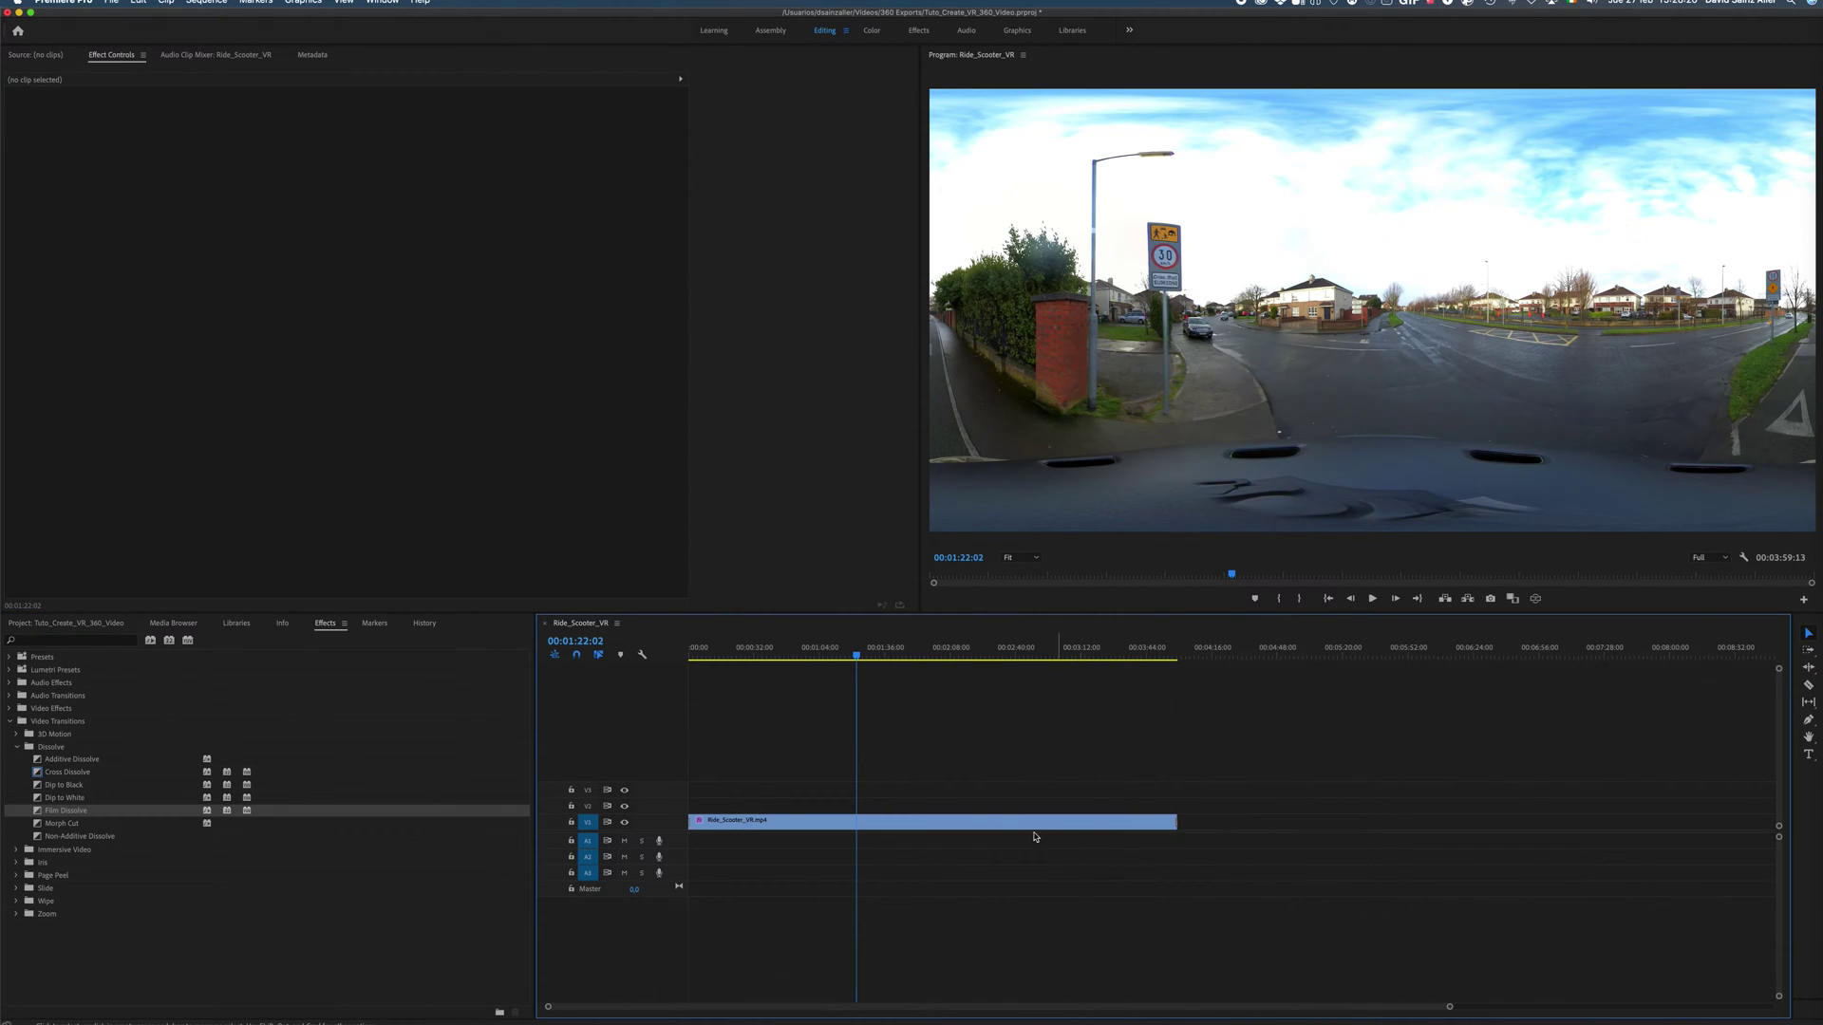
# Step: In the Color workspace, apply MT_Orange_and_teal.cube as the clip's creative look with an intensity of about 60
pyautogui.click(871, 31)
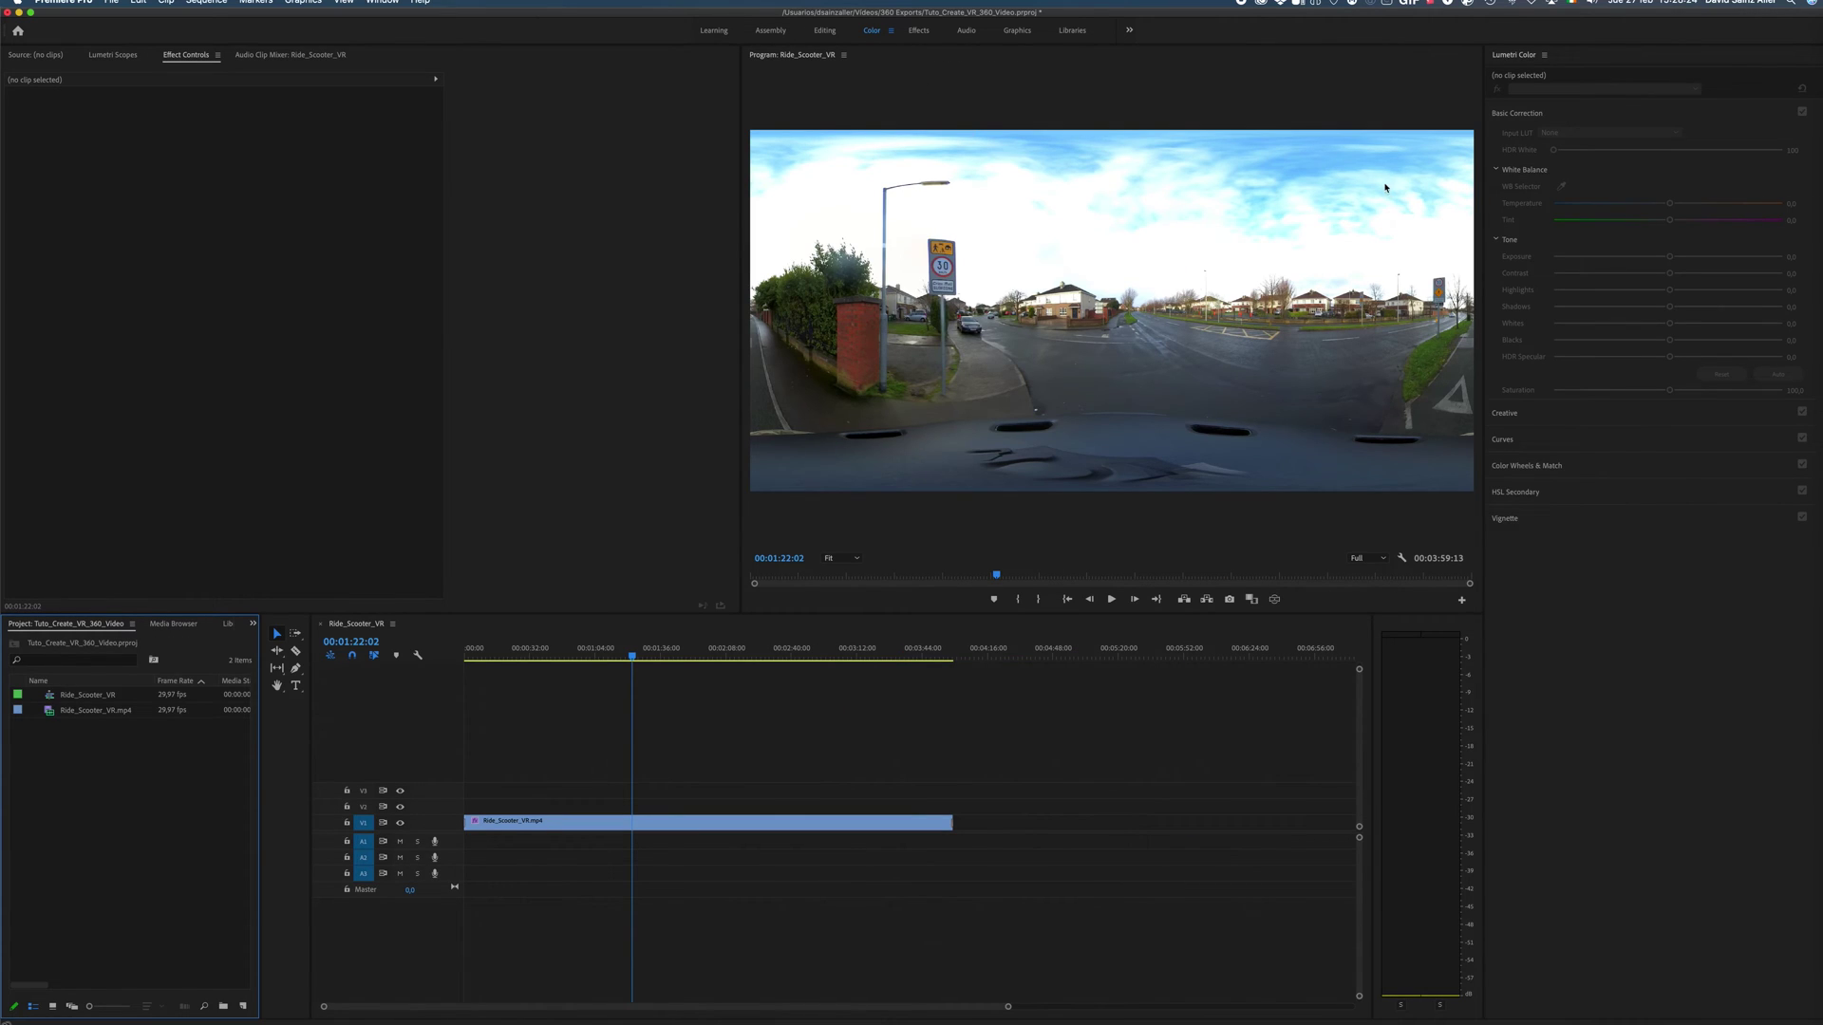
pyautogui.click(809, 824)
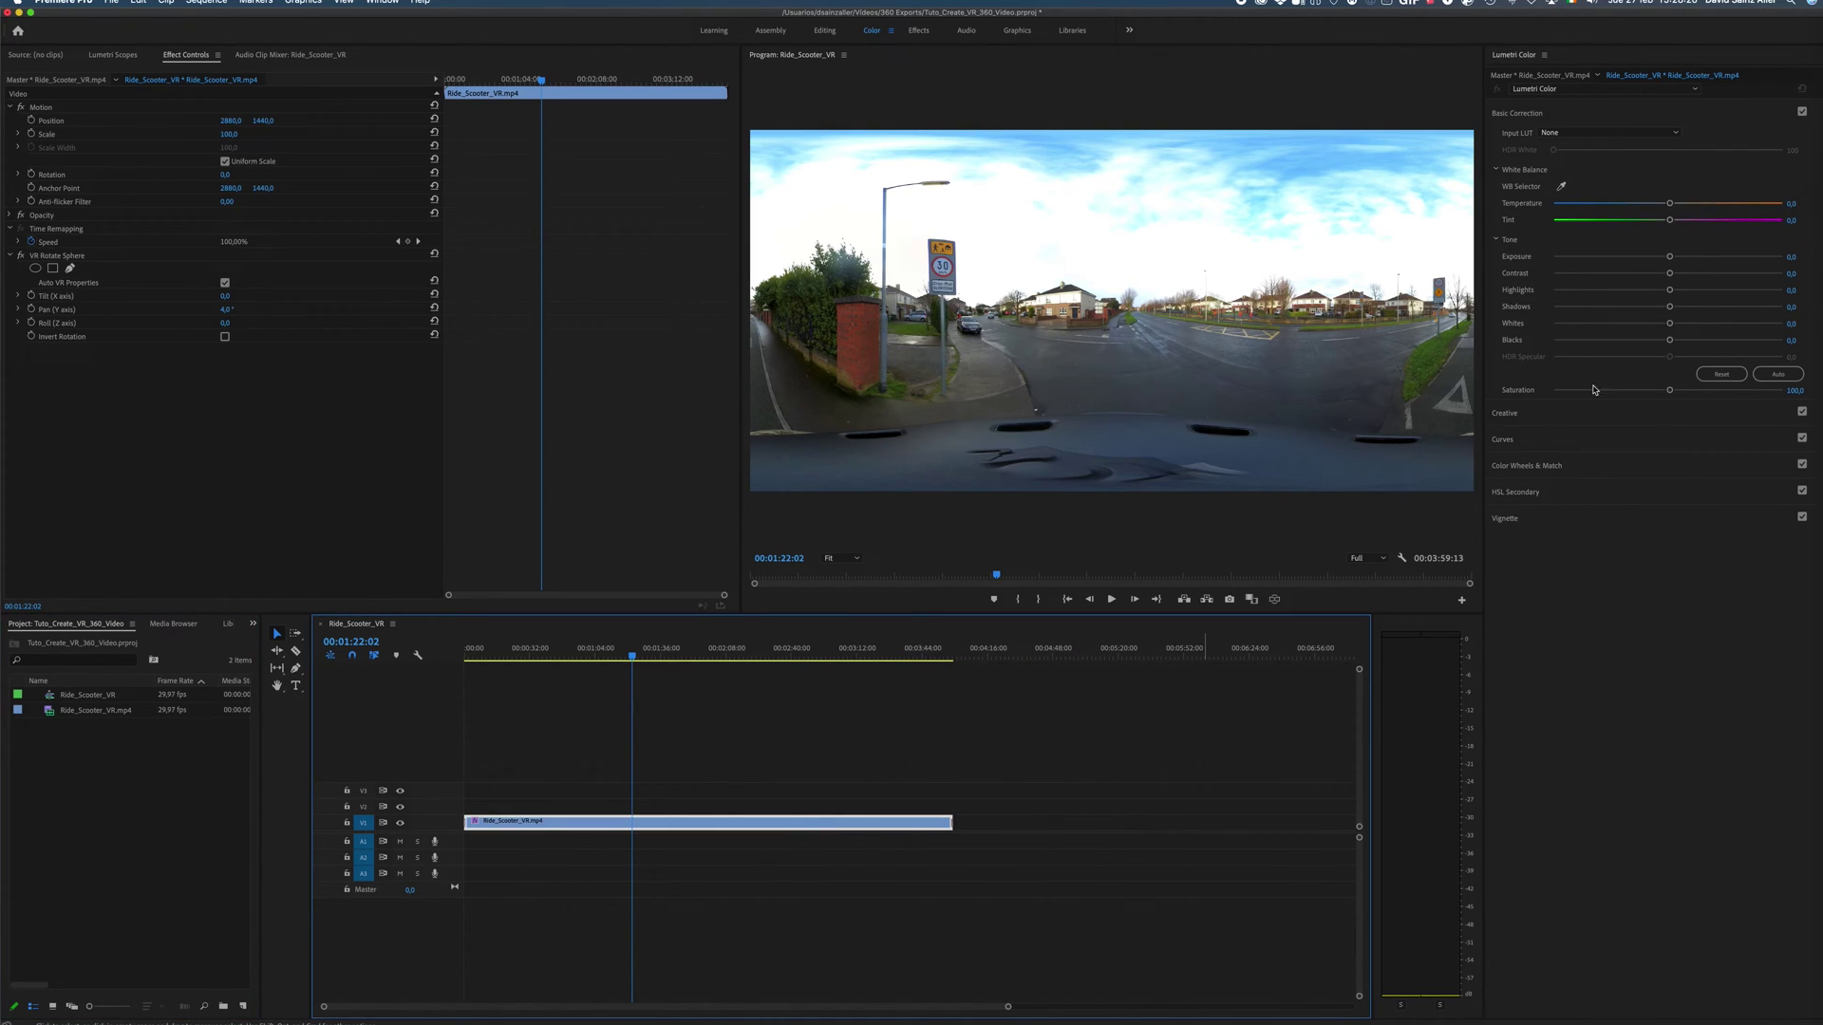
pyautogui.click(1523, 114)
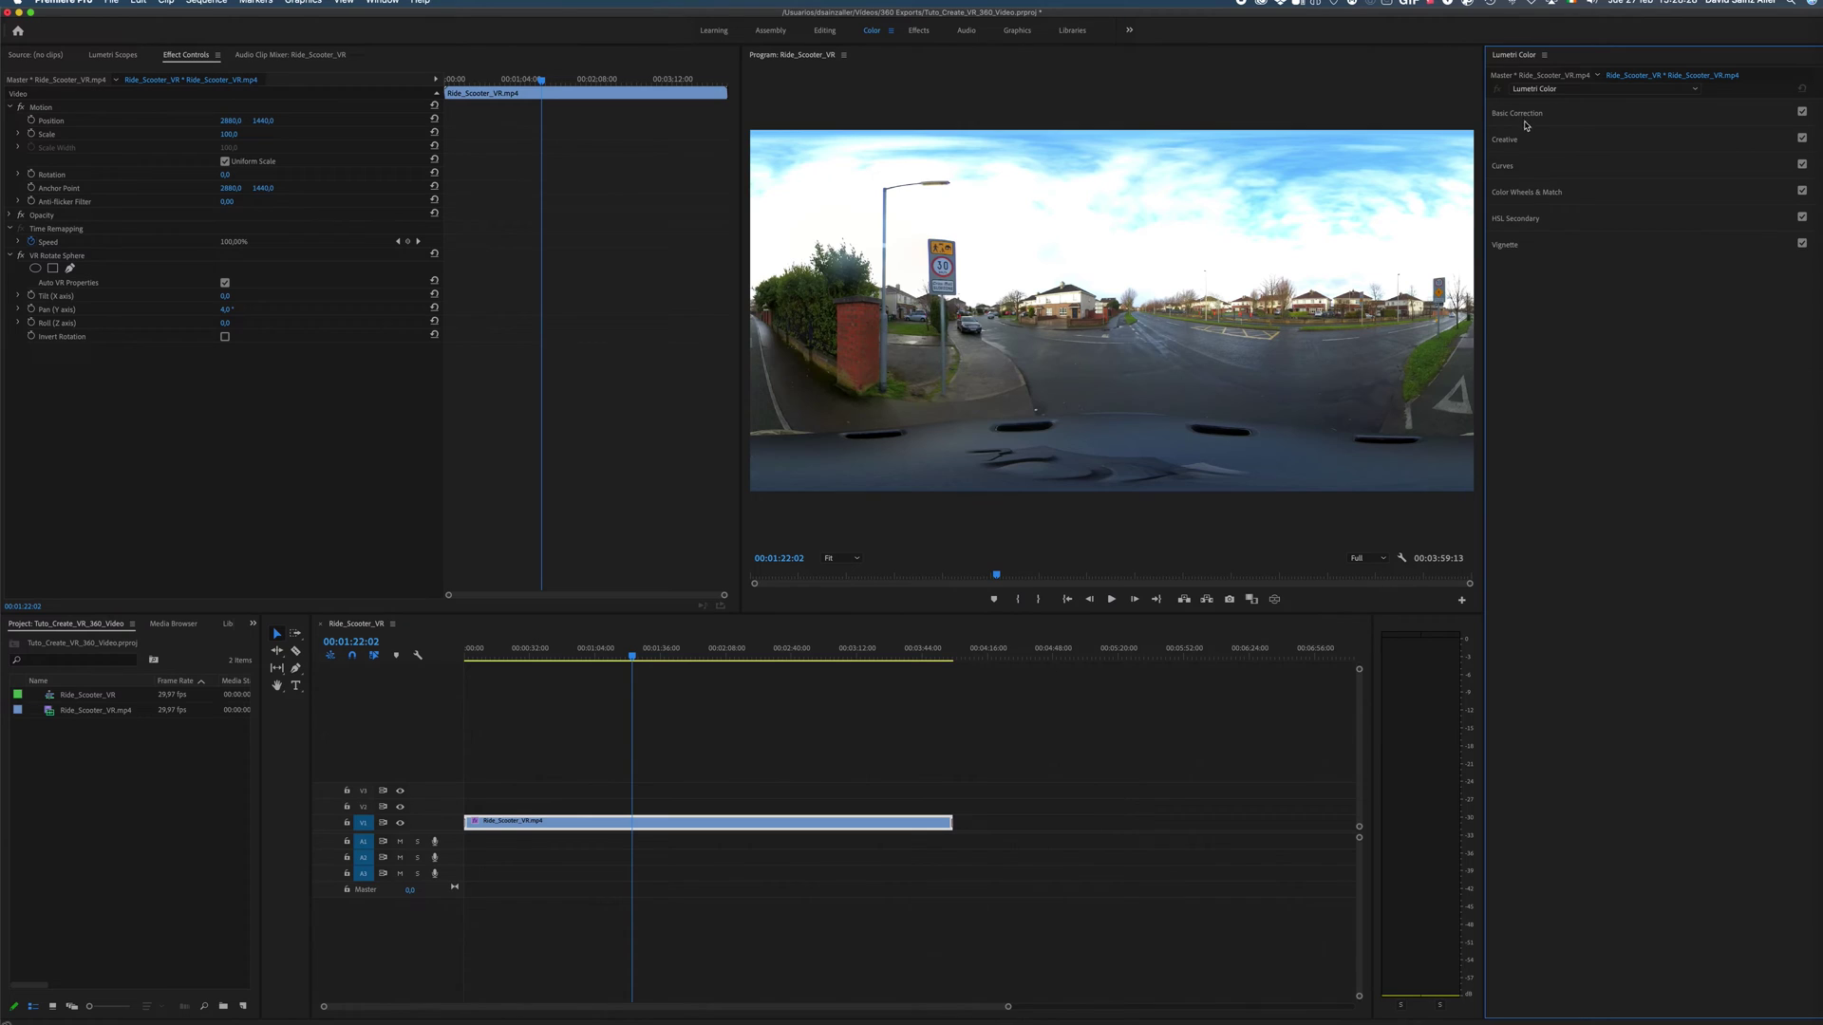
pyautogui.click(1557, 158)
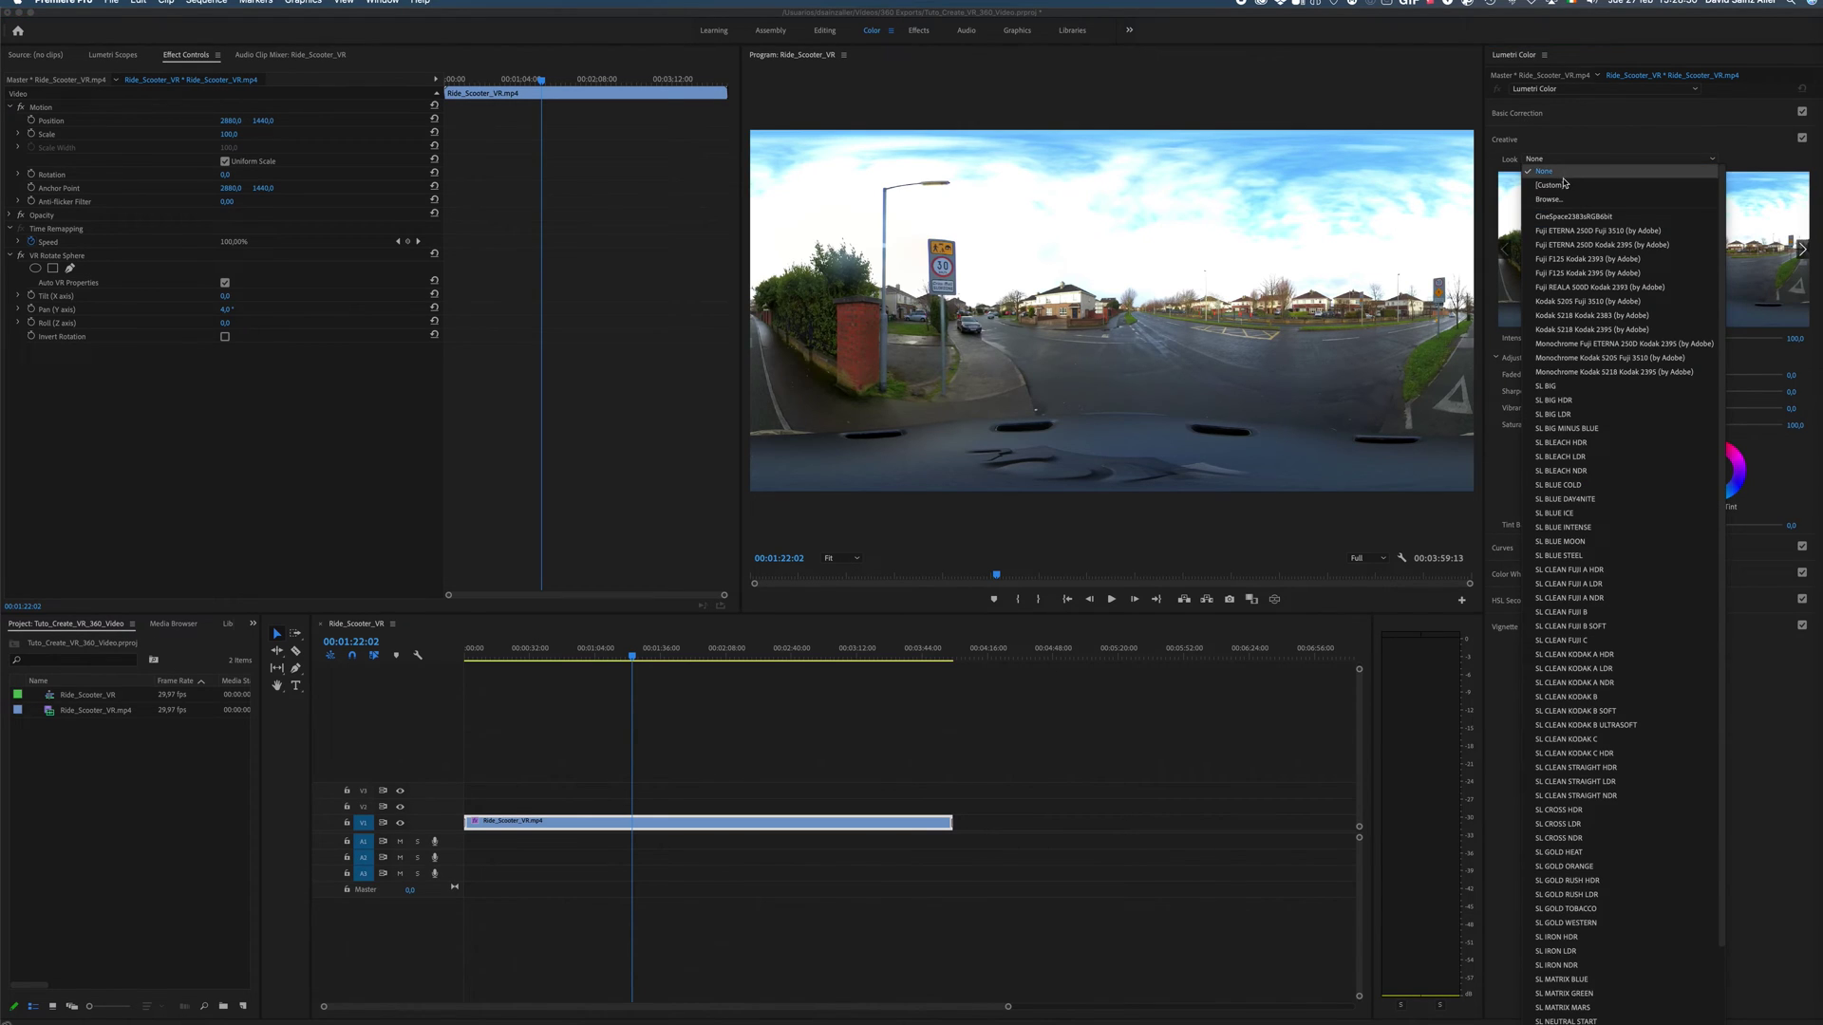
pyautogui.press('Return')
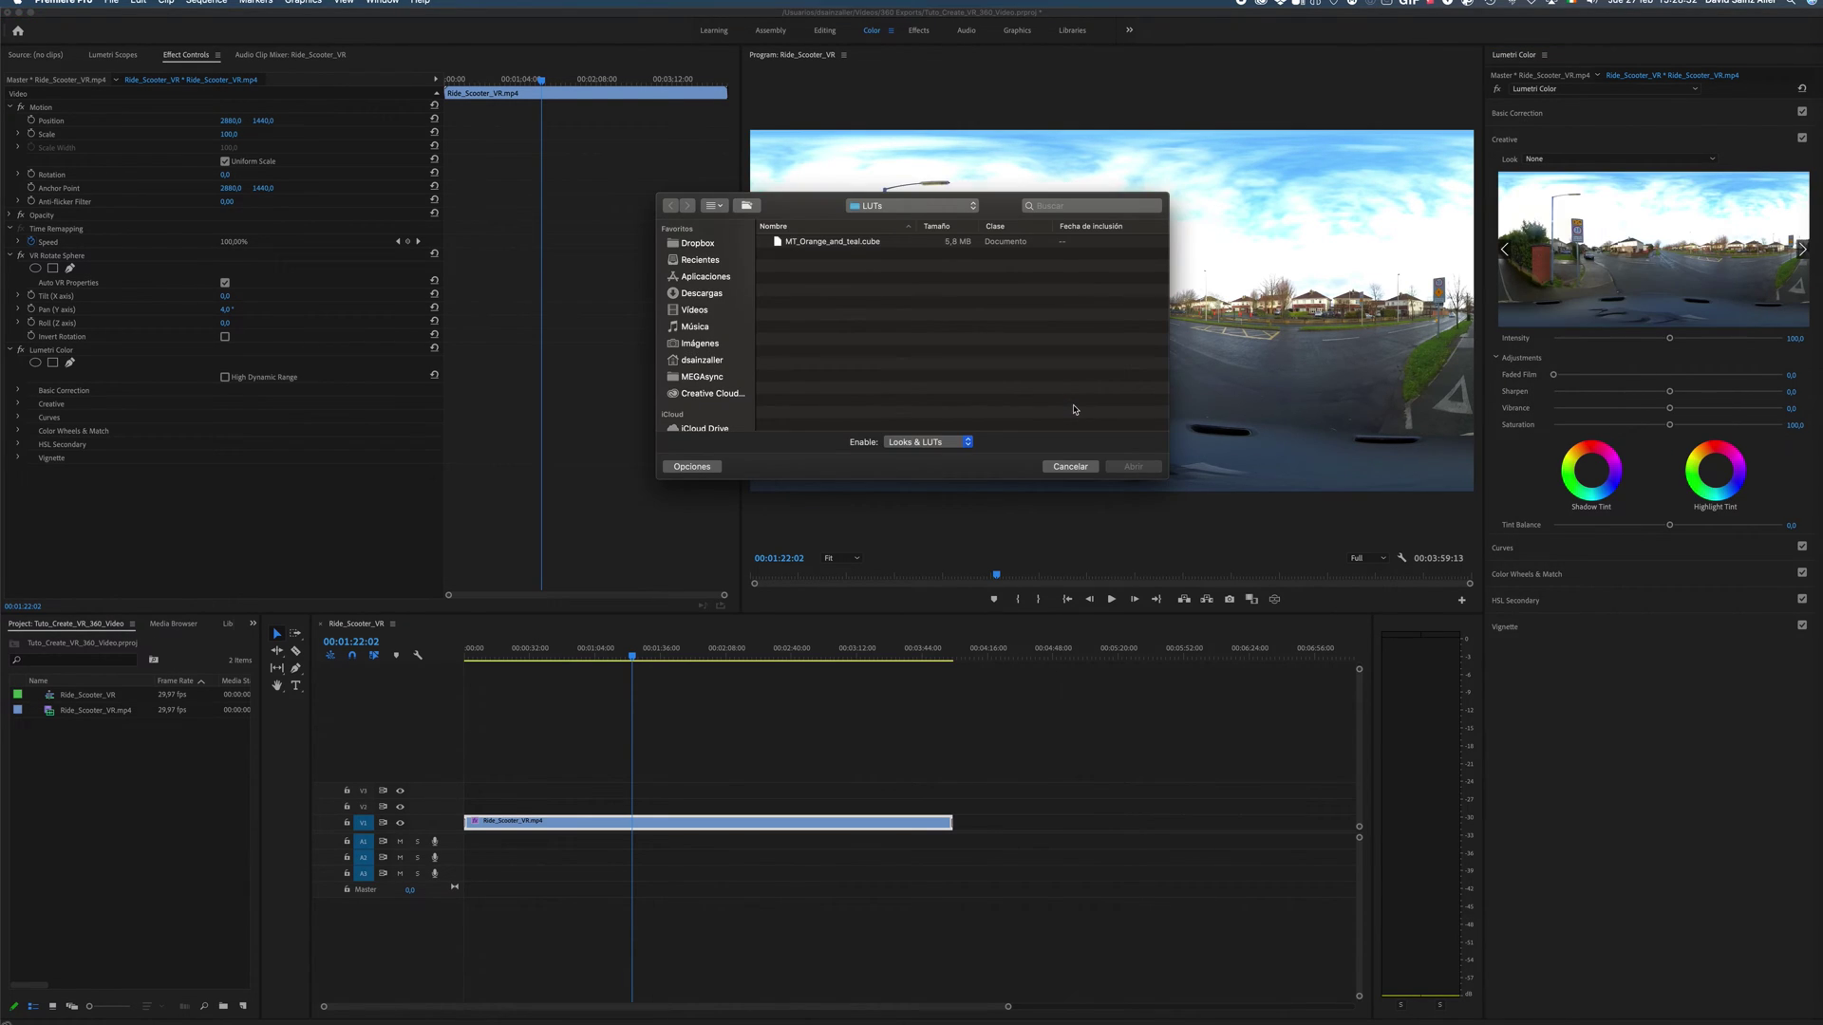
pyautogui.click(824, 245)
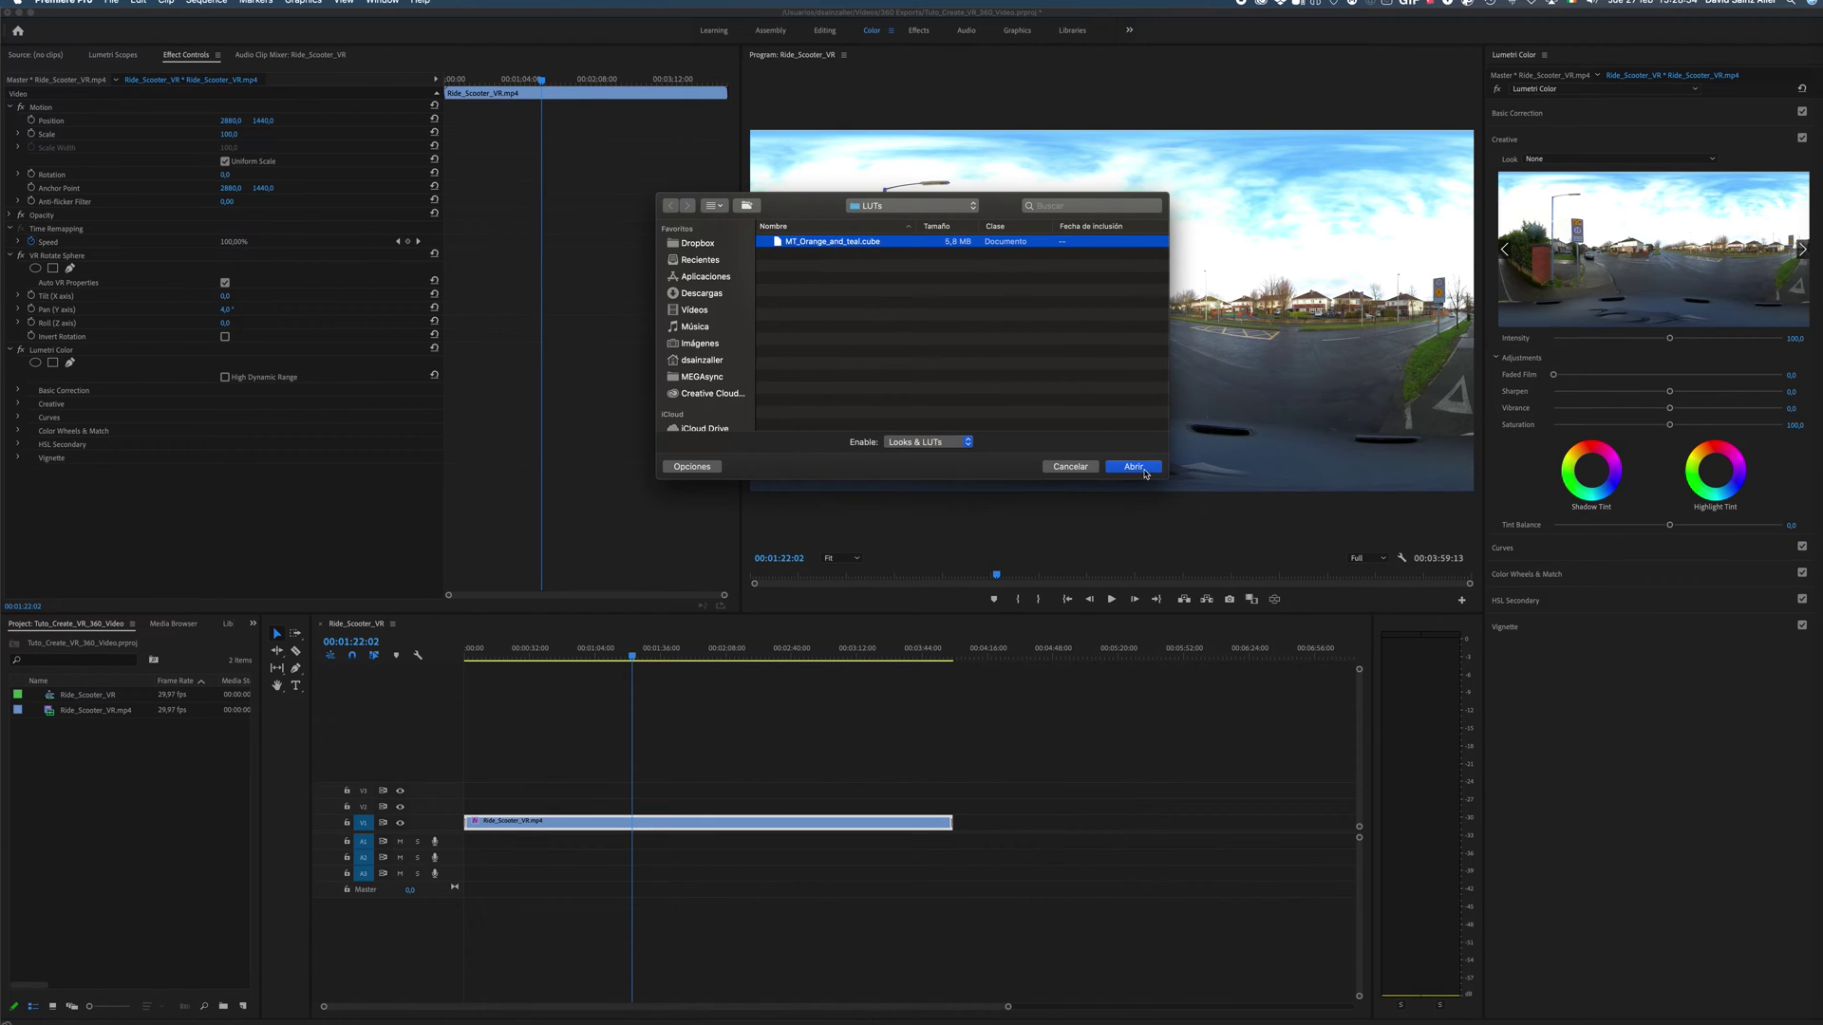
pyautogui.click(1136, 466)
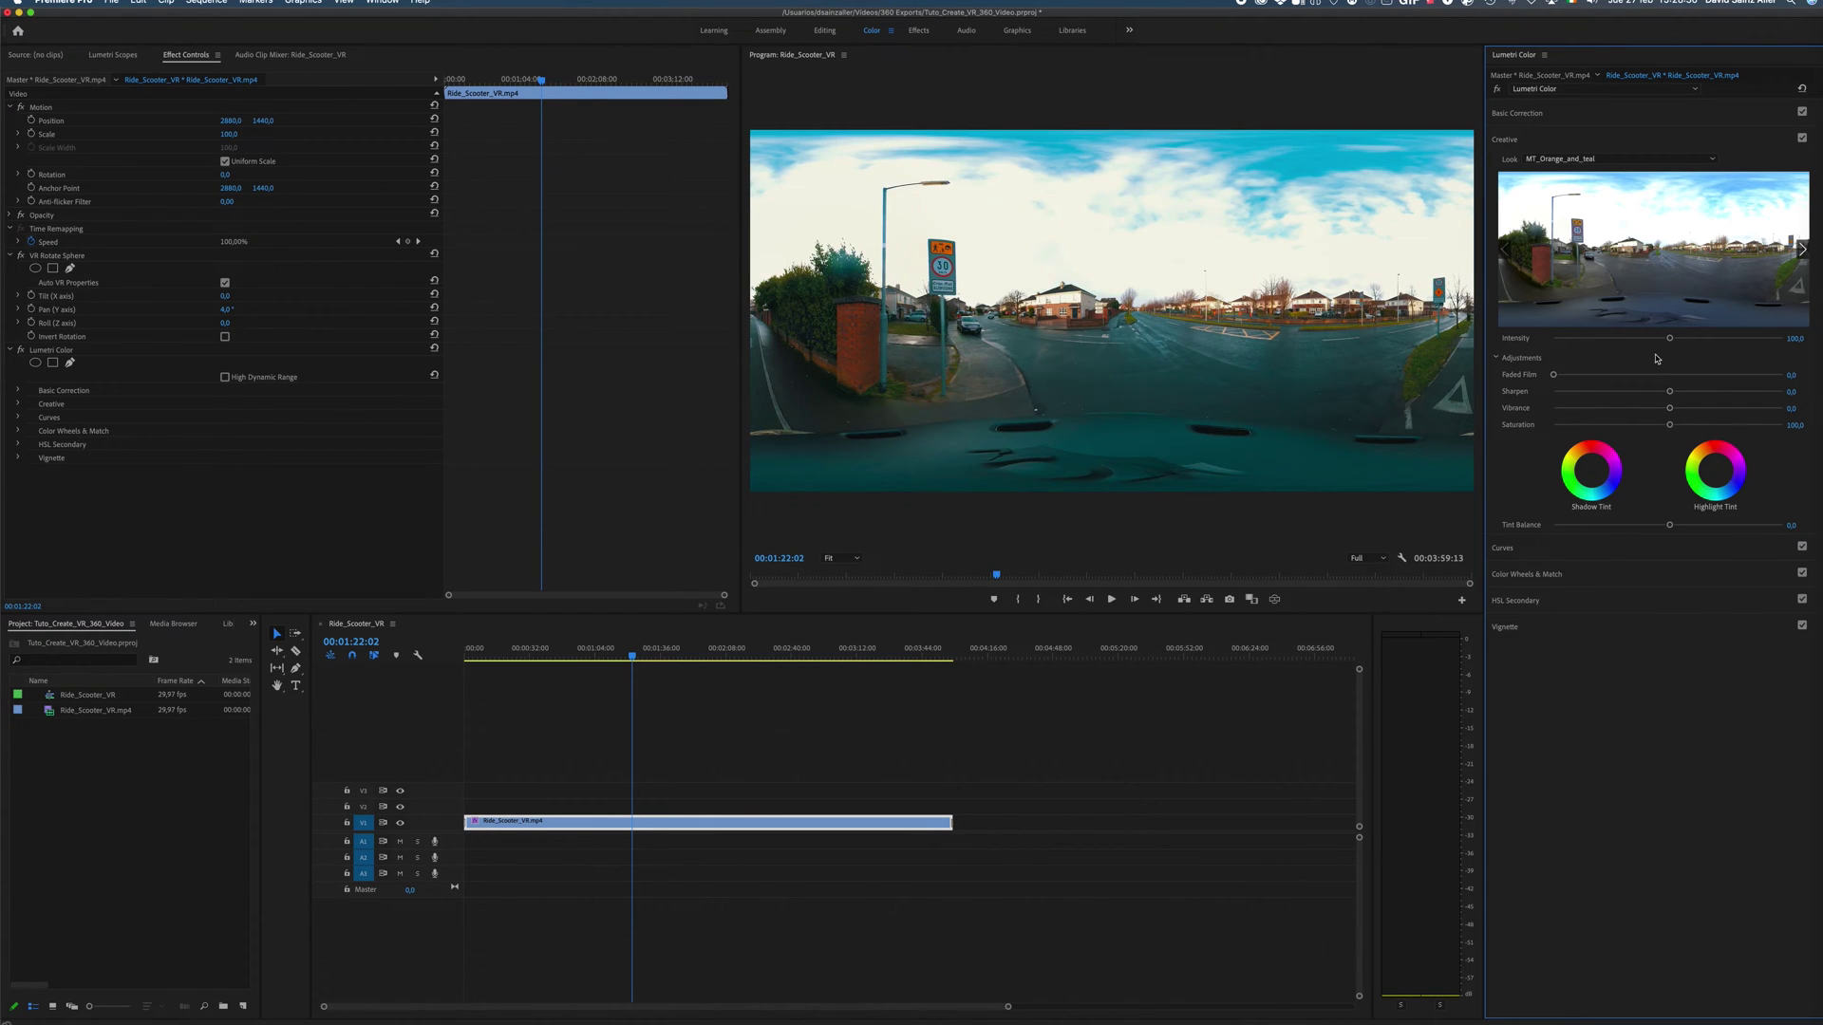
pyautogui.moveTo(1670, 341); pyautogui.dragTo(1623, 341)
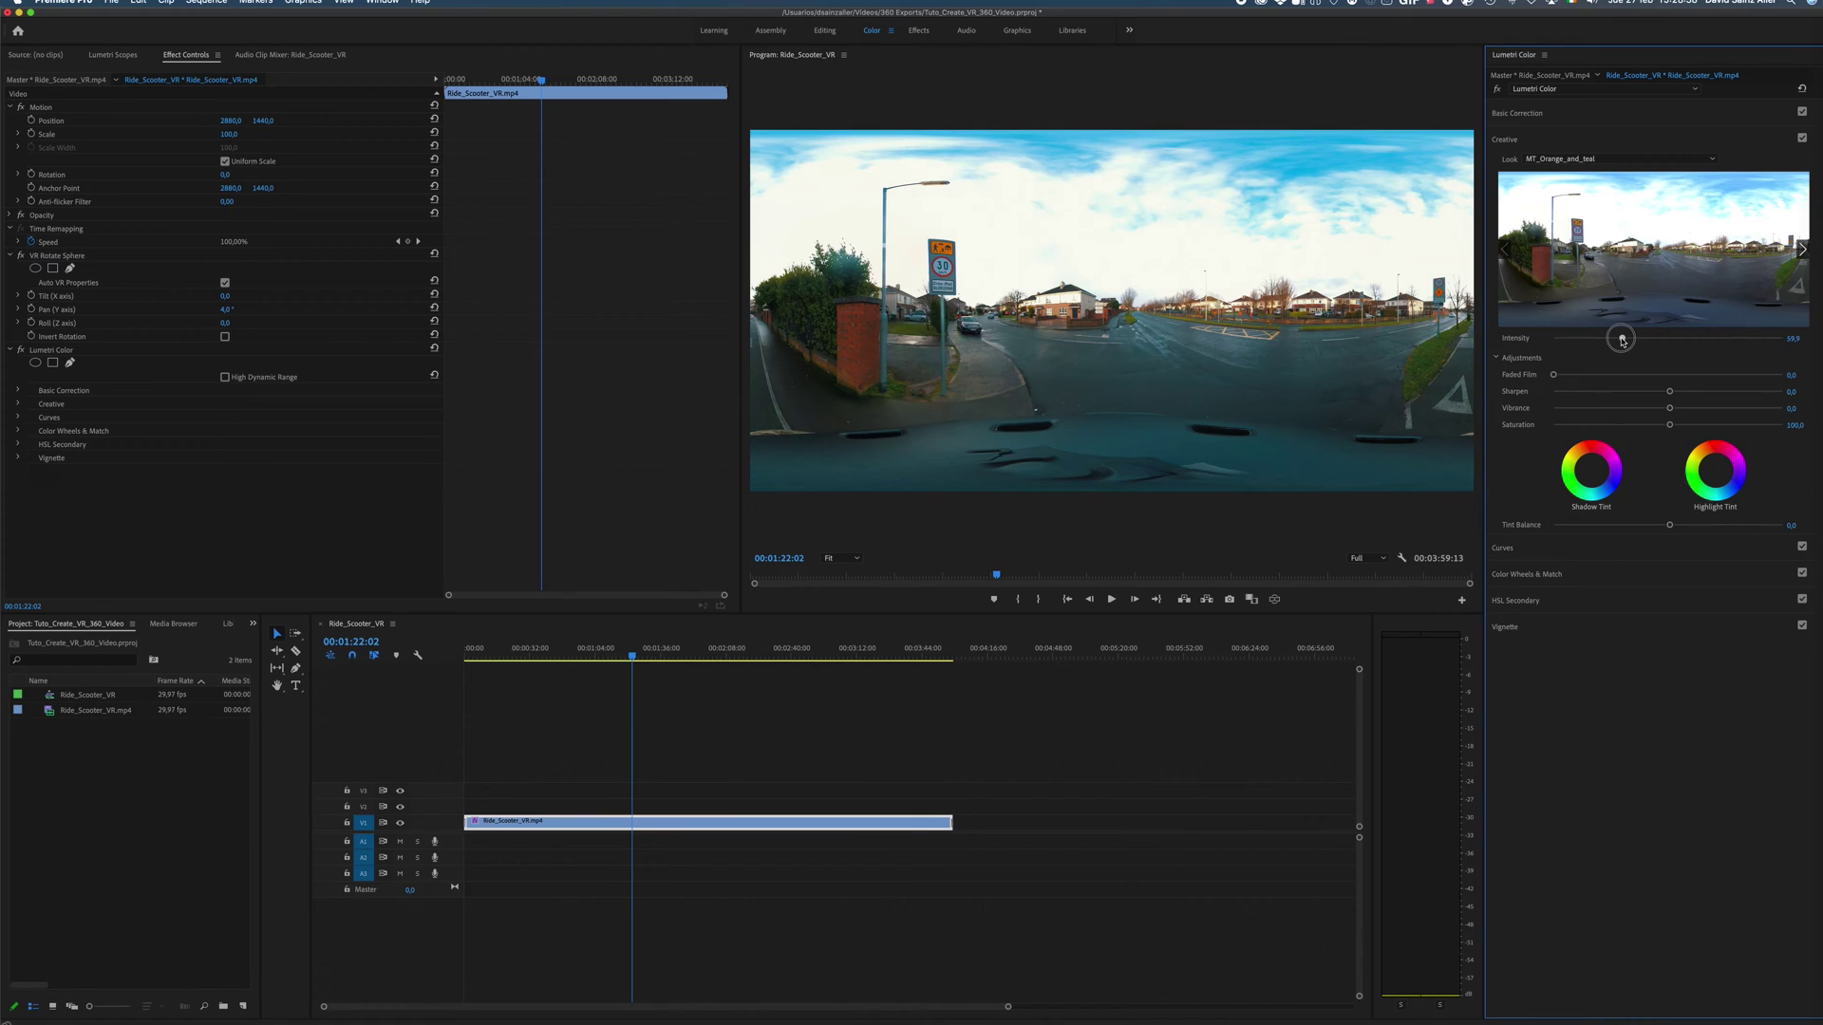
# Step: In Basic Correction, set exposure to -0.2, contrast about 5, highlights about -24, shadows about 30, whites about -5, blacks about 13 and saturation about 98
pyautogui.click(1521, 116)
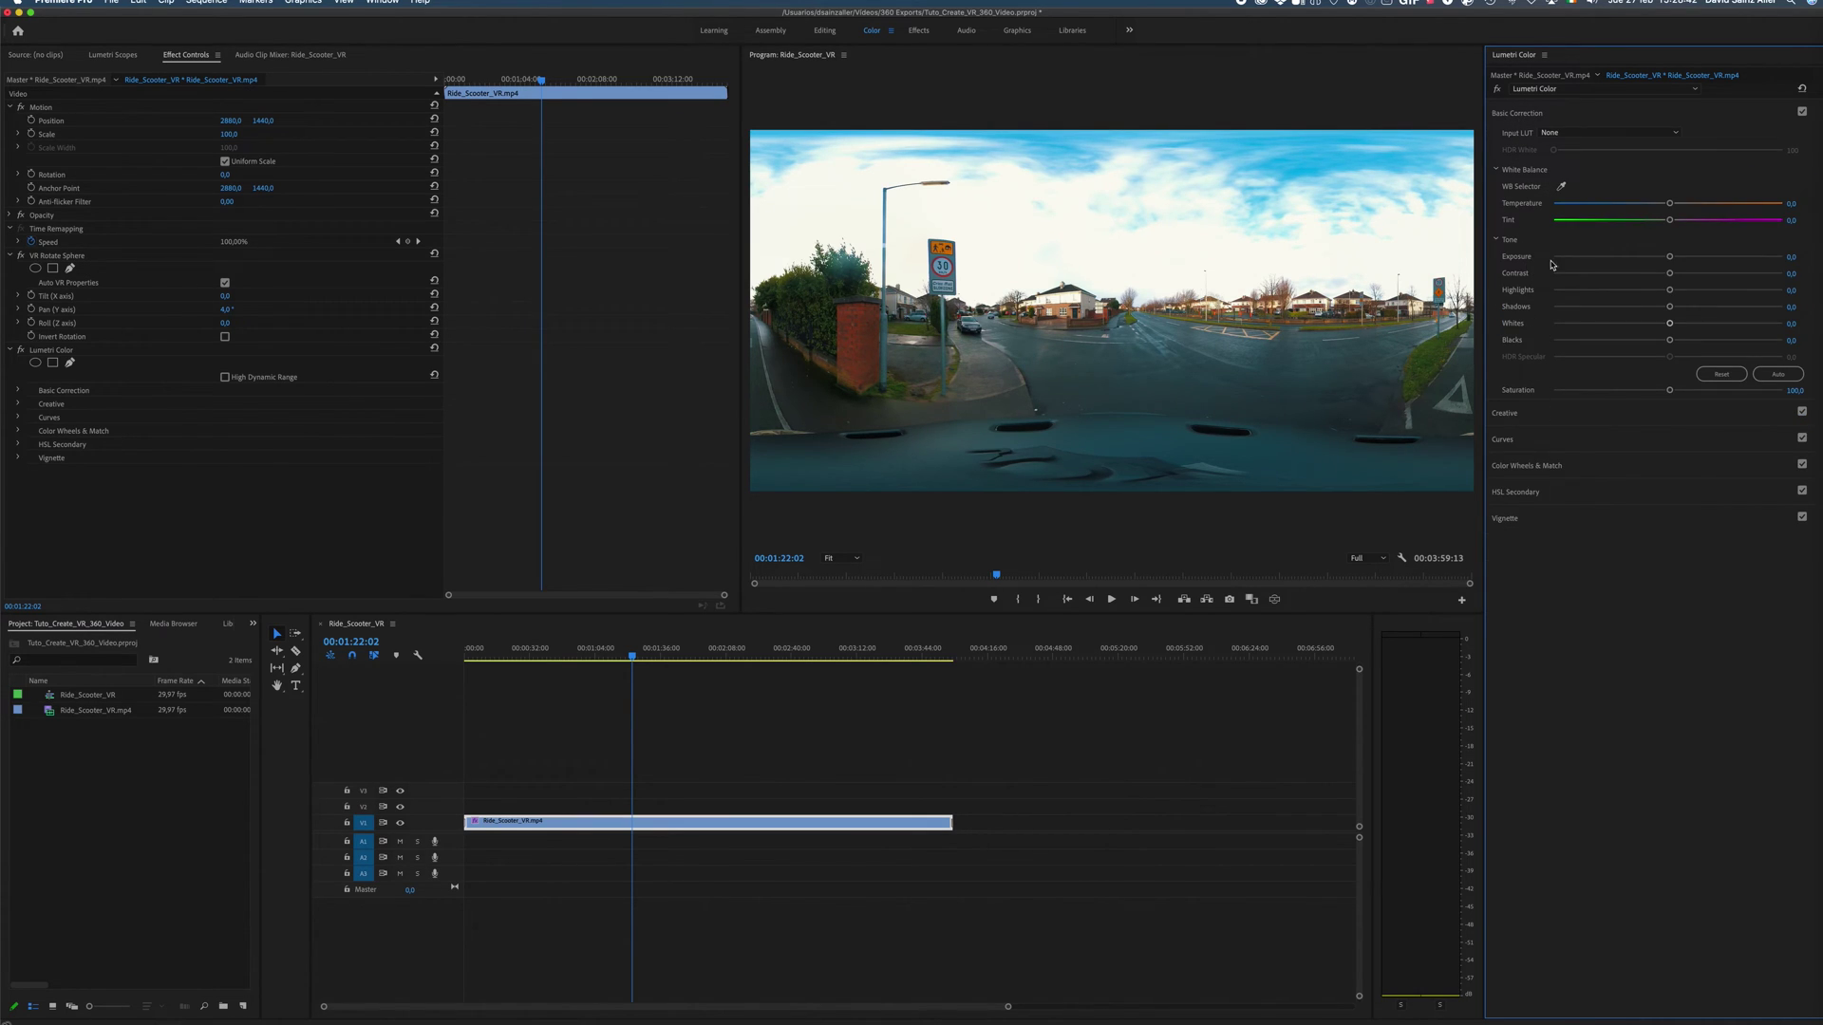
pyautogui.moveTo(1670, 257); pyautogui.dragTo(1663, 324)
pyautogui.moveTo(1670, 390); pyautogui.dragTo(1667, 395)
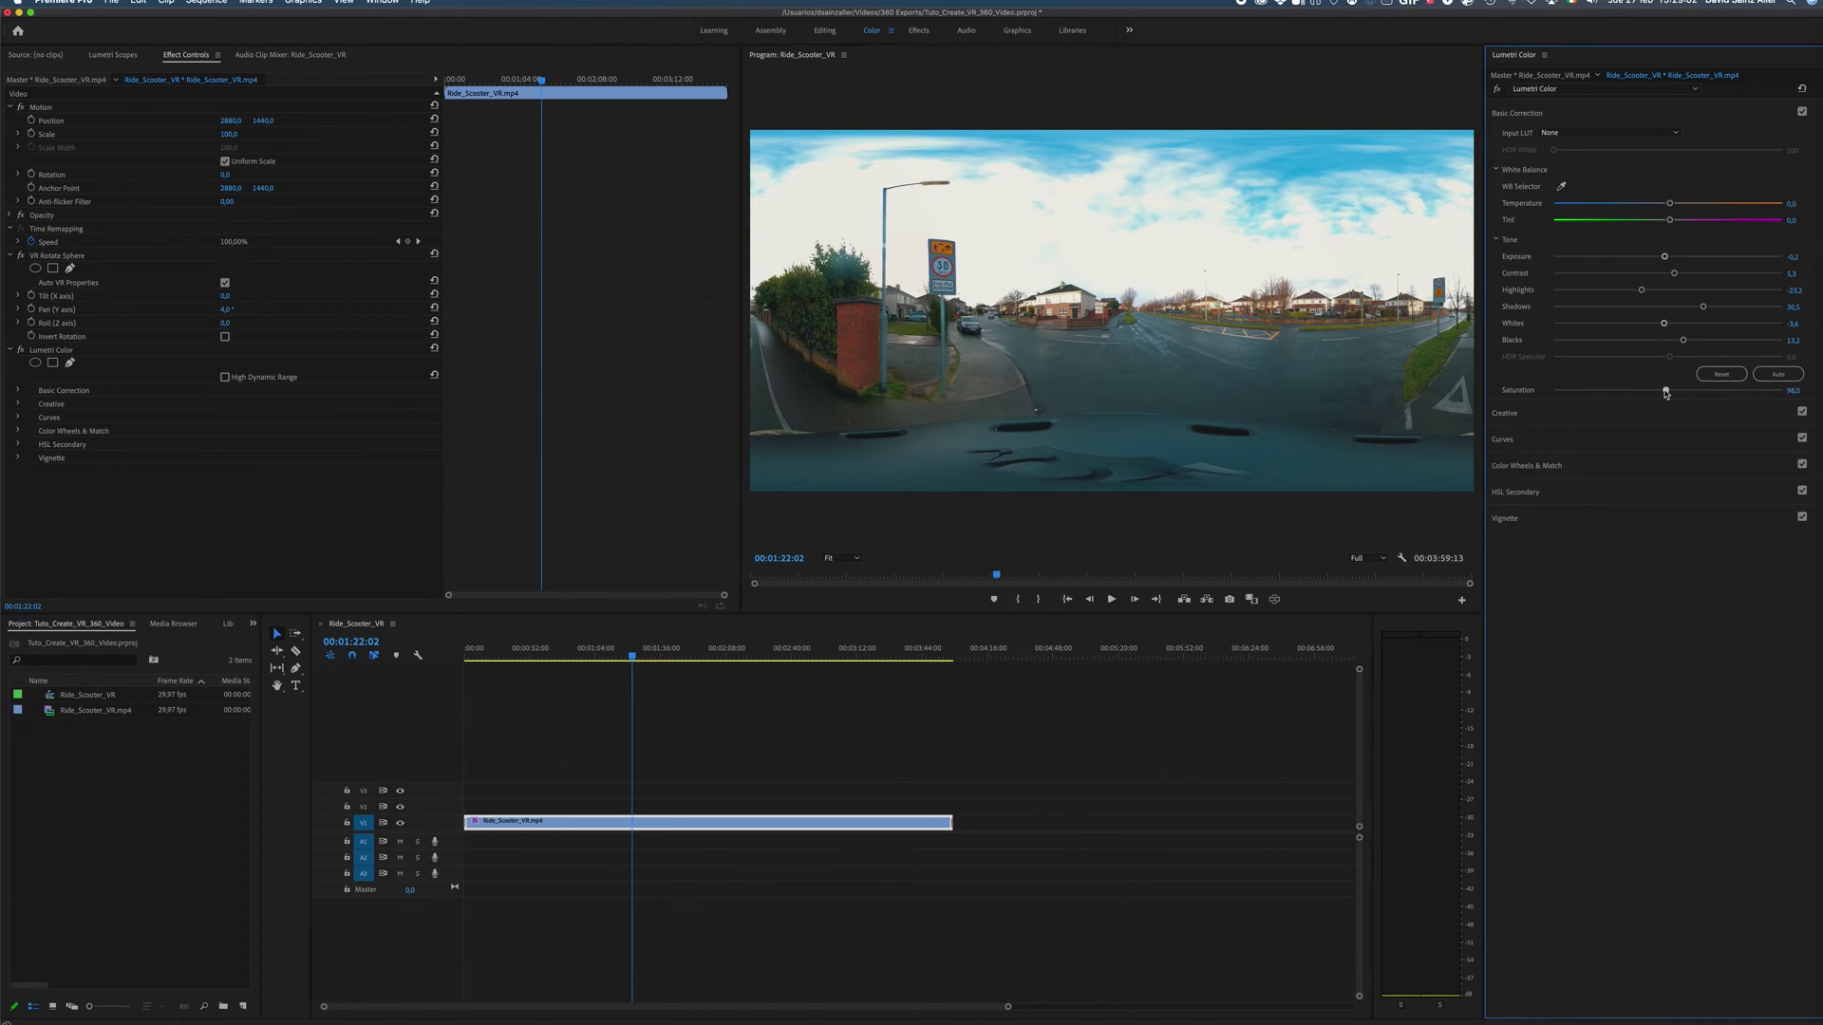
pyautogui.click(1523, 114)
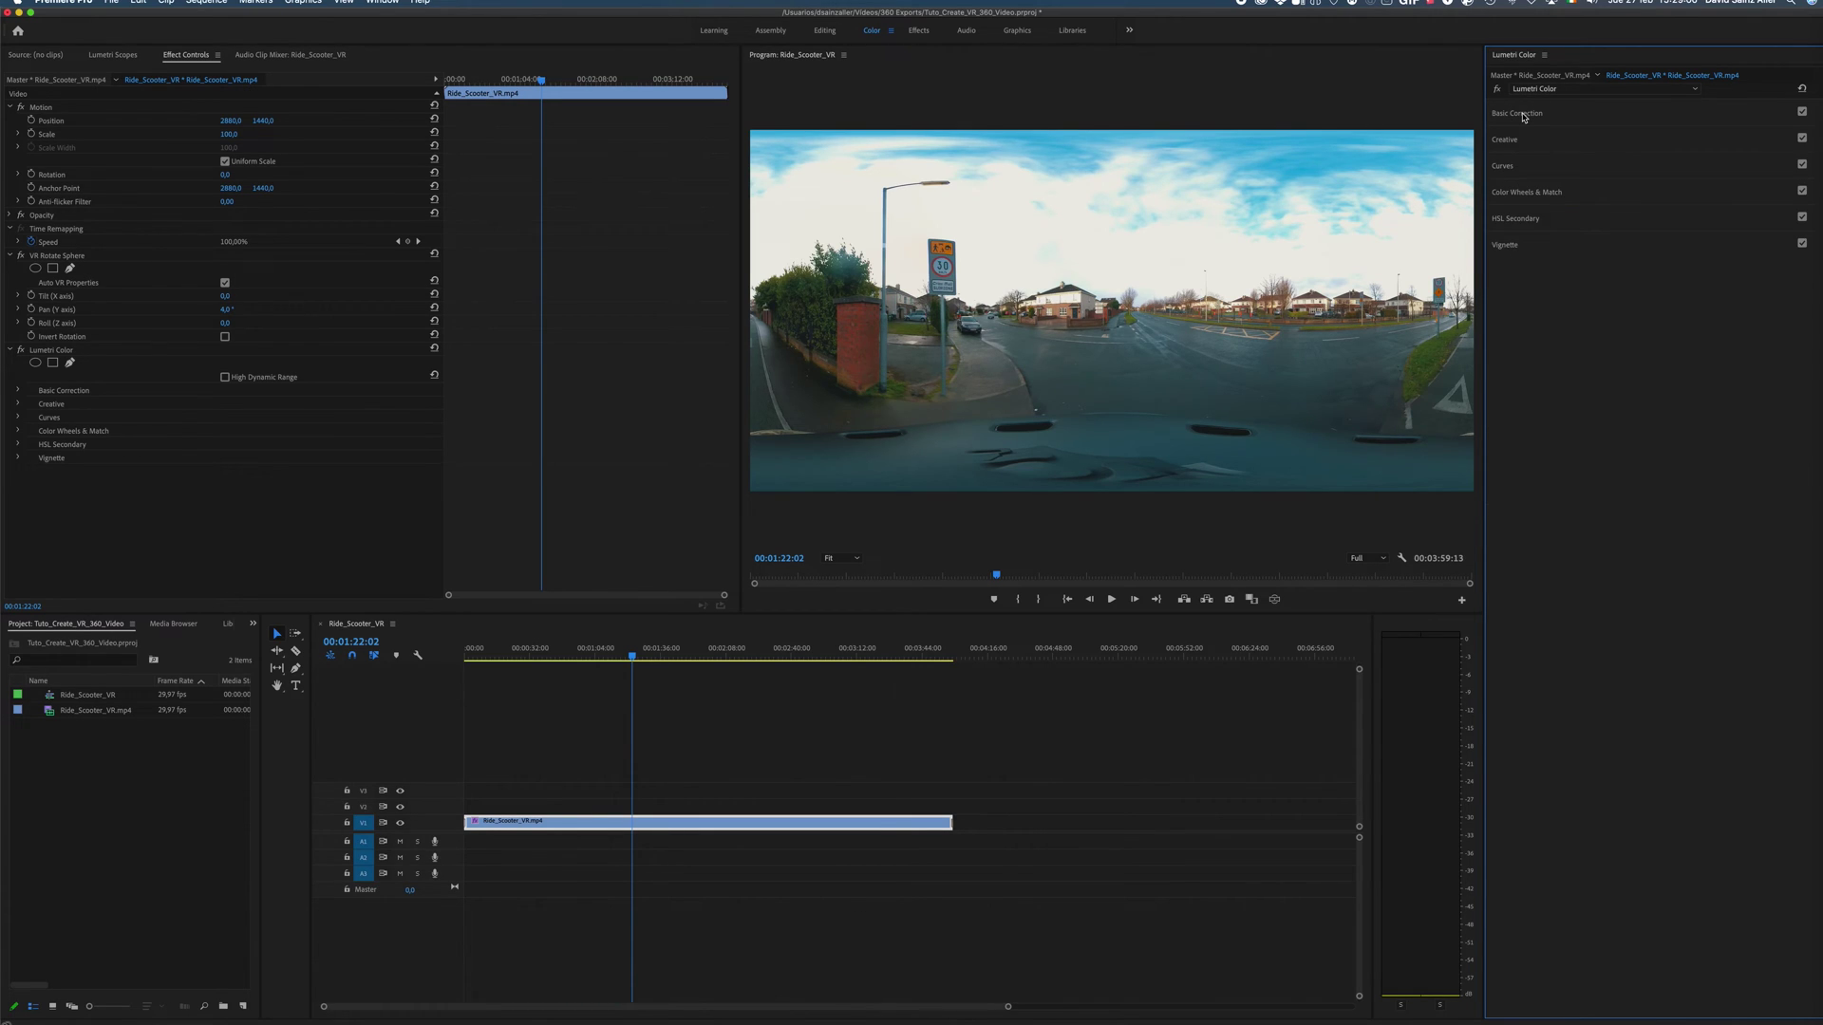
# Step: Try Lumetri vignette amounts of -1.8 and -3, examine the sky in the VR video display, and reset the amount to 0
pyautogui.click(1539, 253)
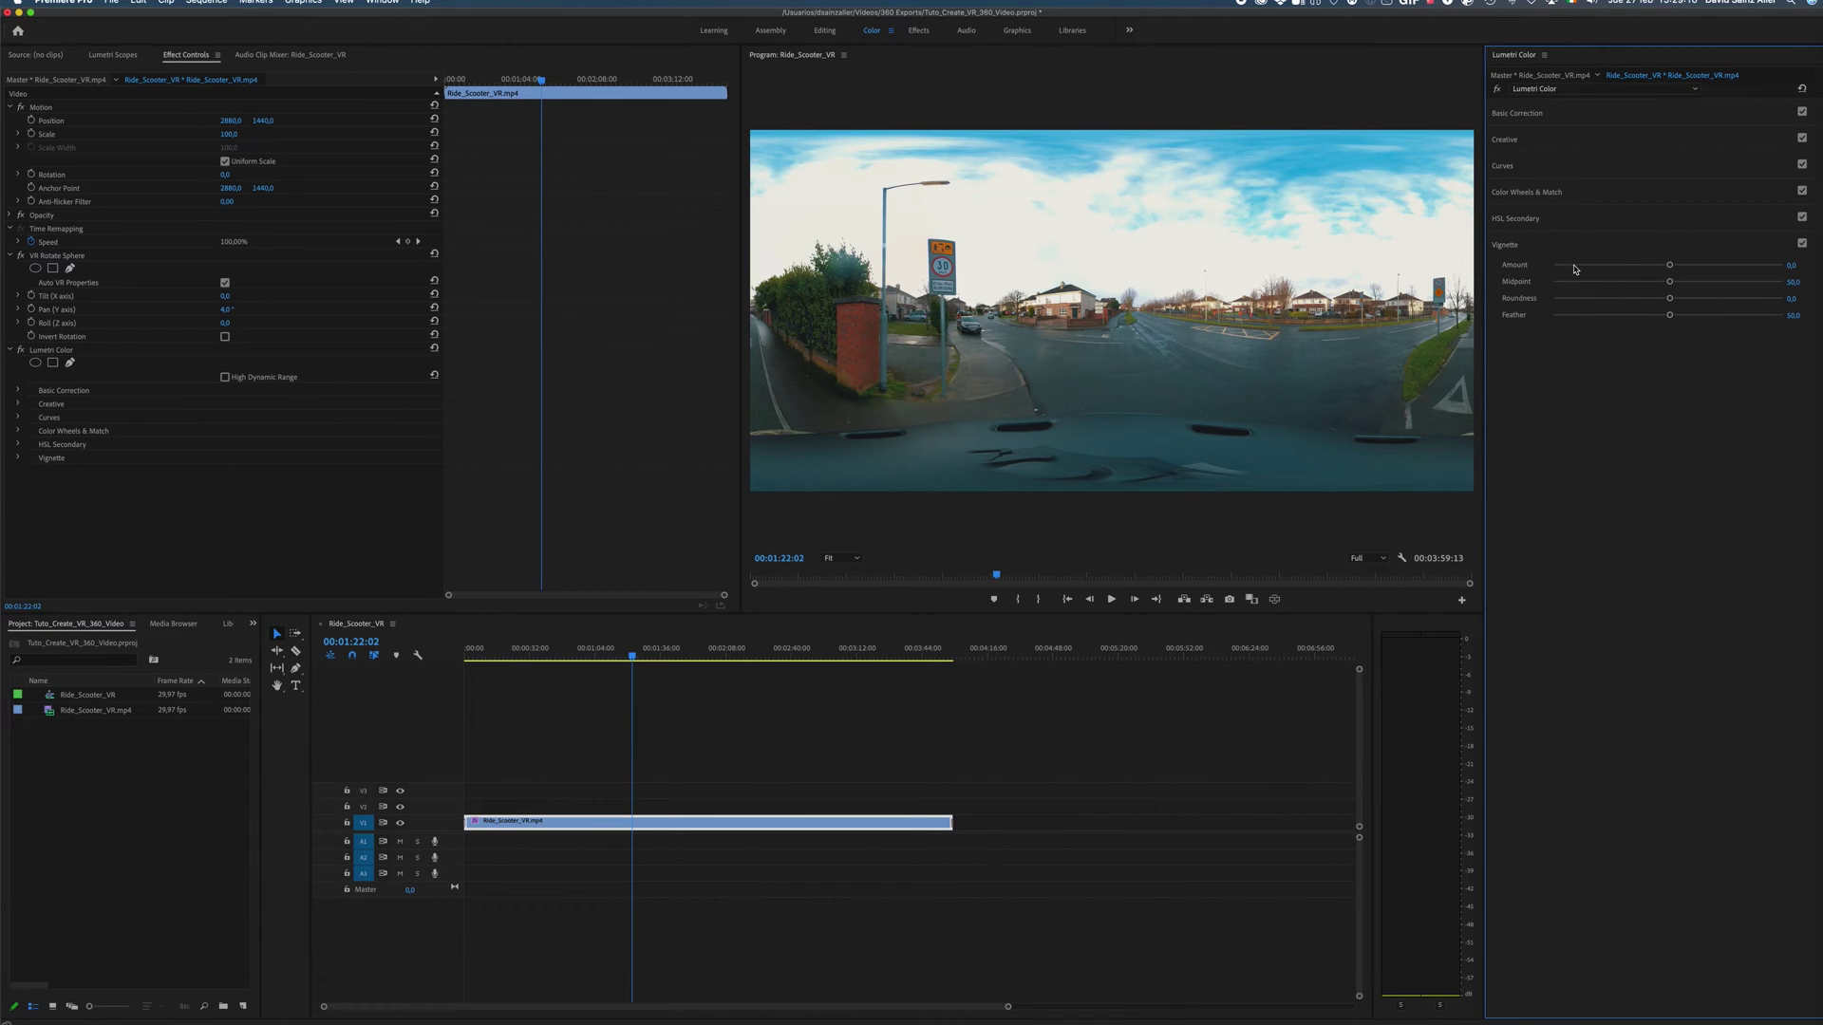
pyautogui.moveTo(1666, 268); pyautogui.dragTo(1600, 270)
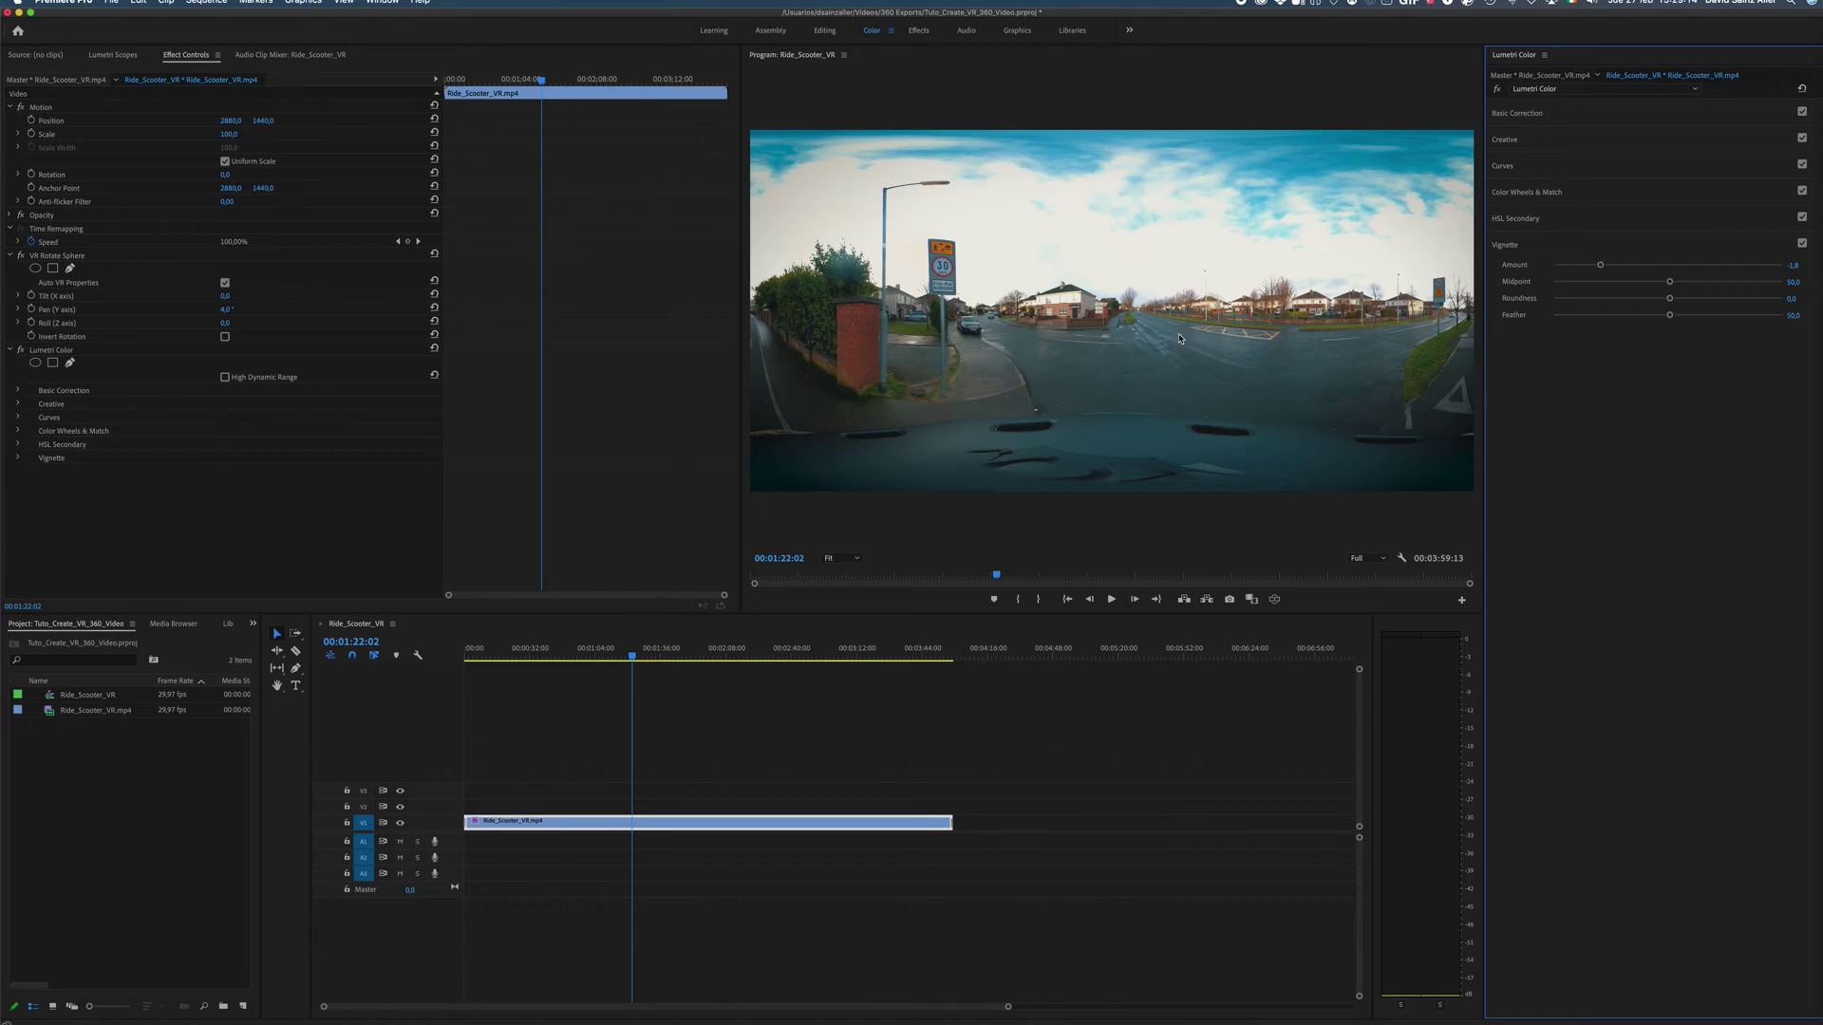
pyautogui.click(1274, 599)
pyautogui.moveTo(1197, 418)
pyautogui.mouseDown()
pyautogui.moveTo(1193, 443)
pyautogui.moveTo(1164, 354)
pyautogui.moveTo(1175, 422)
pyautogui.mouseUp()
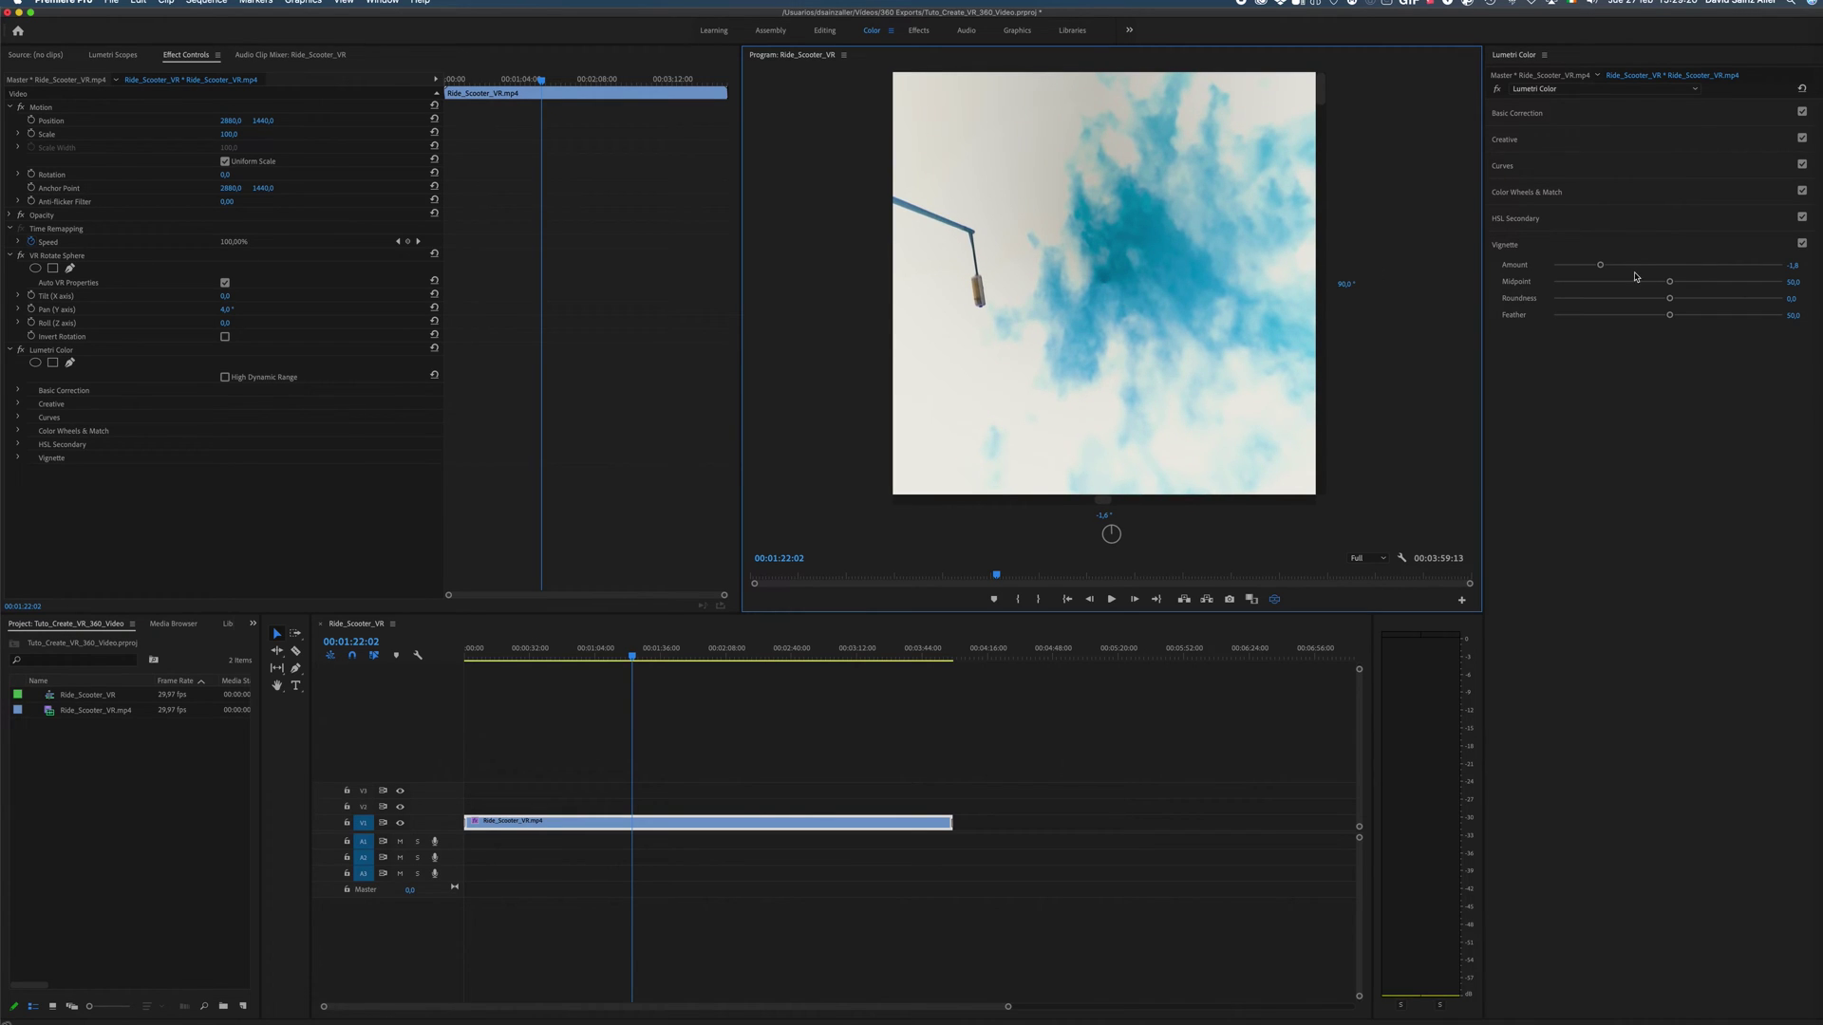
pyautogui.moveTo(1600, 264); pyautogui.dragTo(1554, 265)
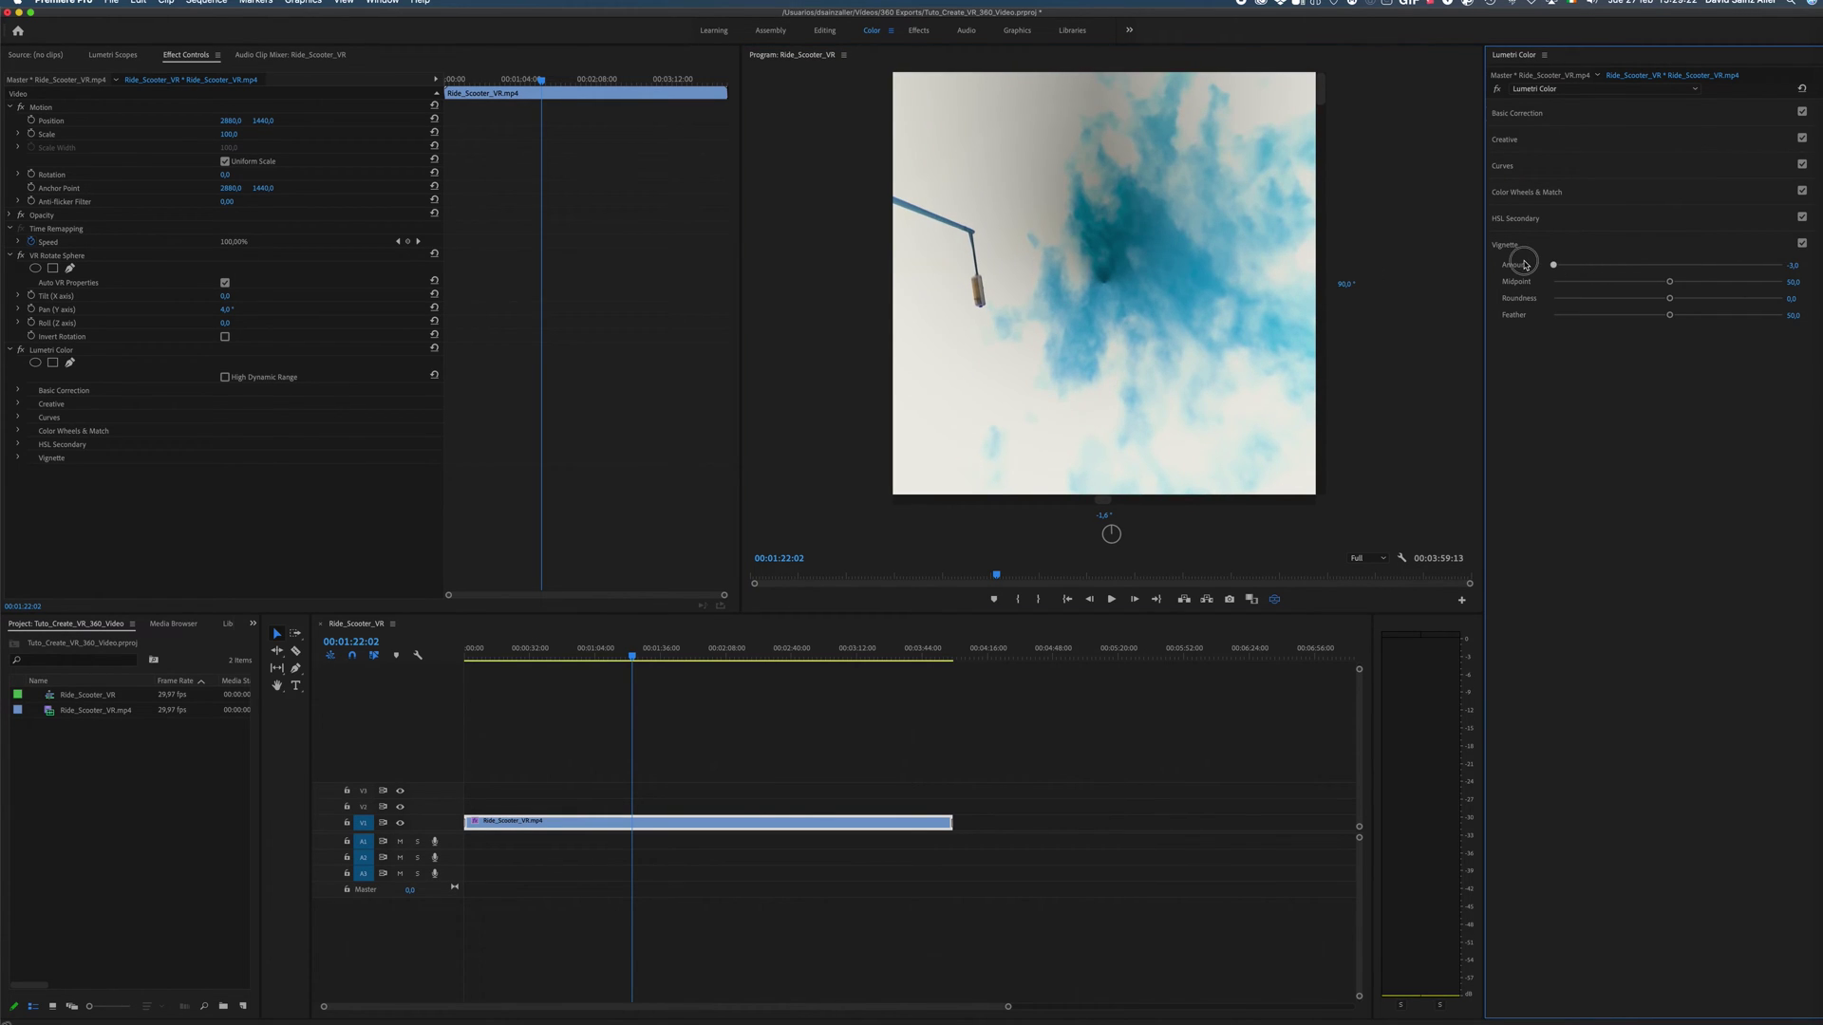
pyautogui.moveTo(1119, 305); pyautogui.dragTo(1081, 302)
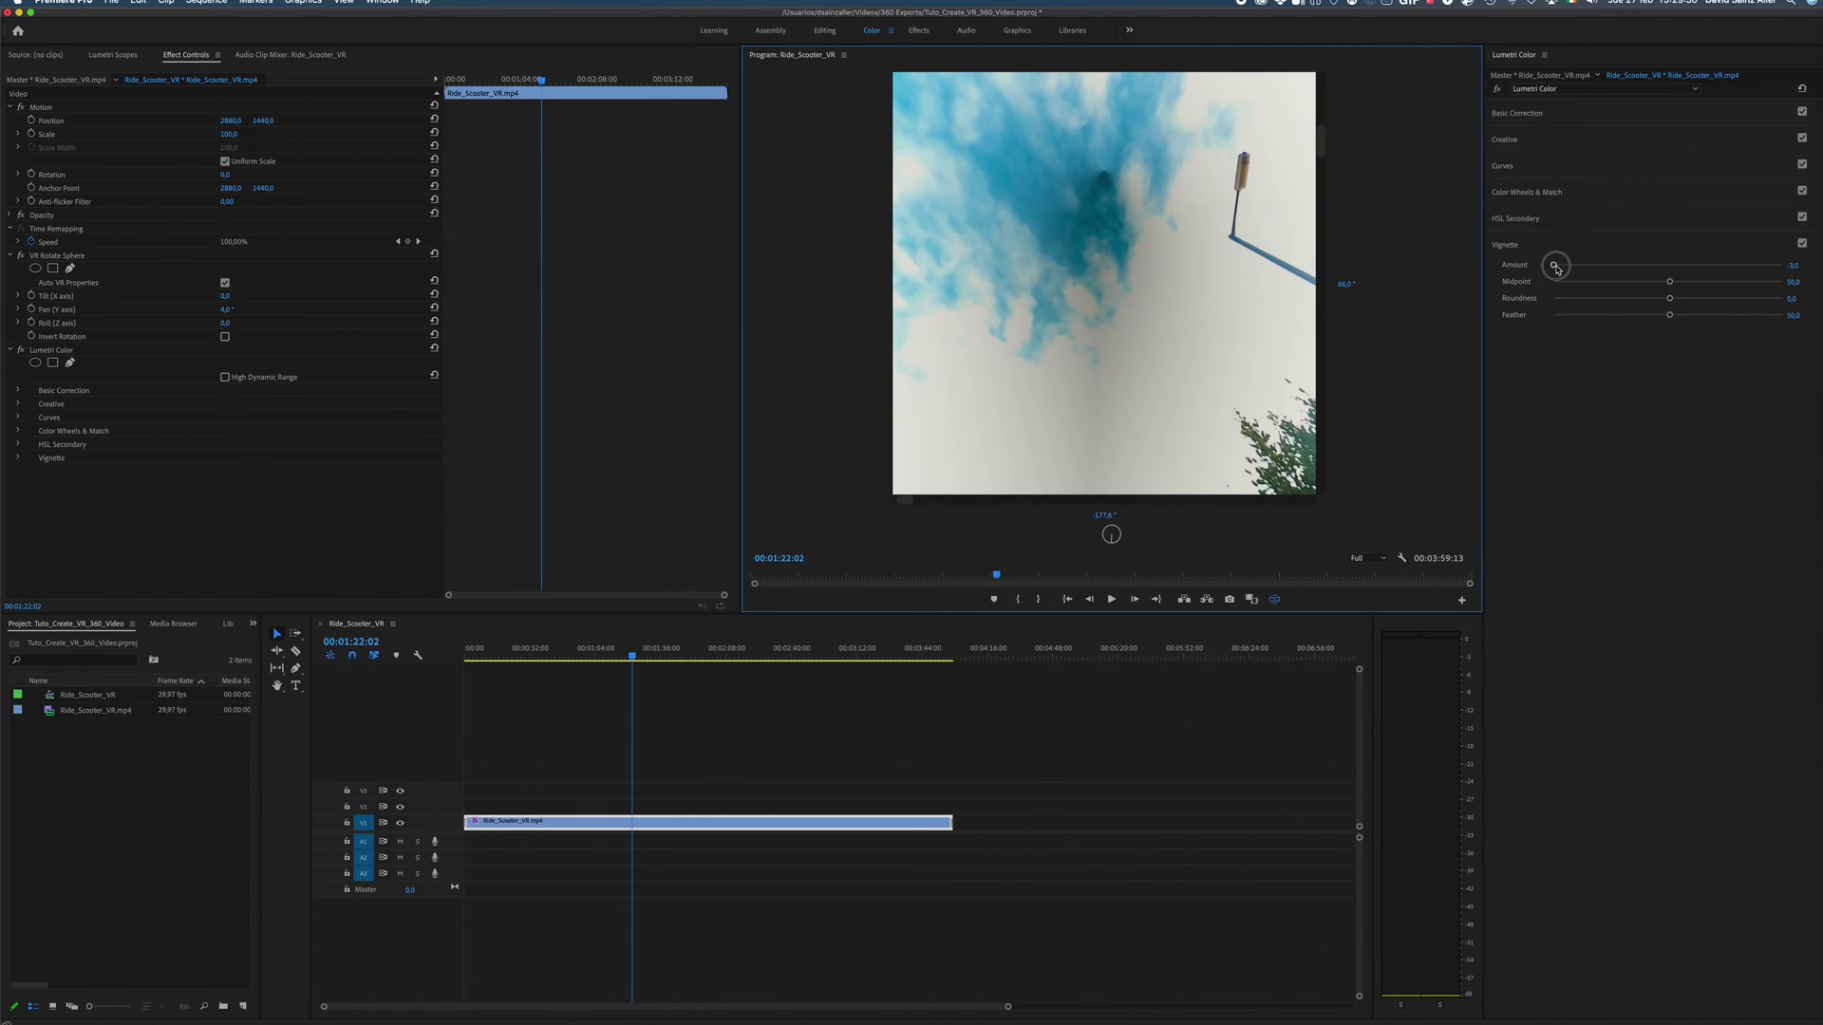
pyautogui.doubleClick(1552, 265)
# Step: Look around the color-graded clip at street level in the VR video display and return to the Editing workspace
pyautogui.moveTo(1235, 373); pyautogui.dragTo(852, 292)
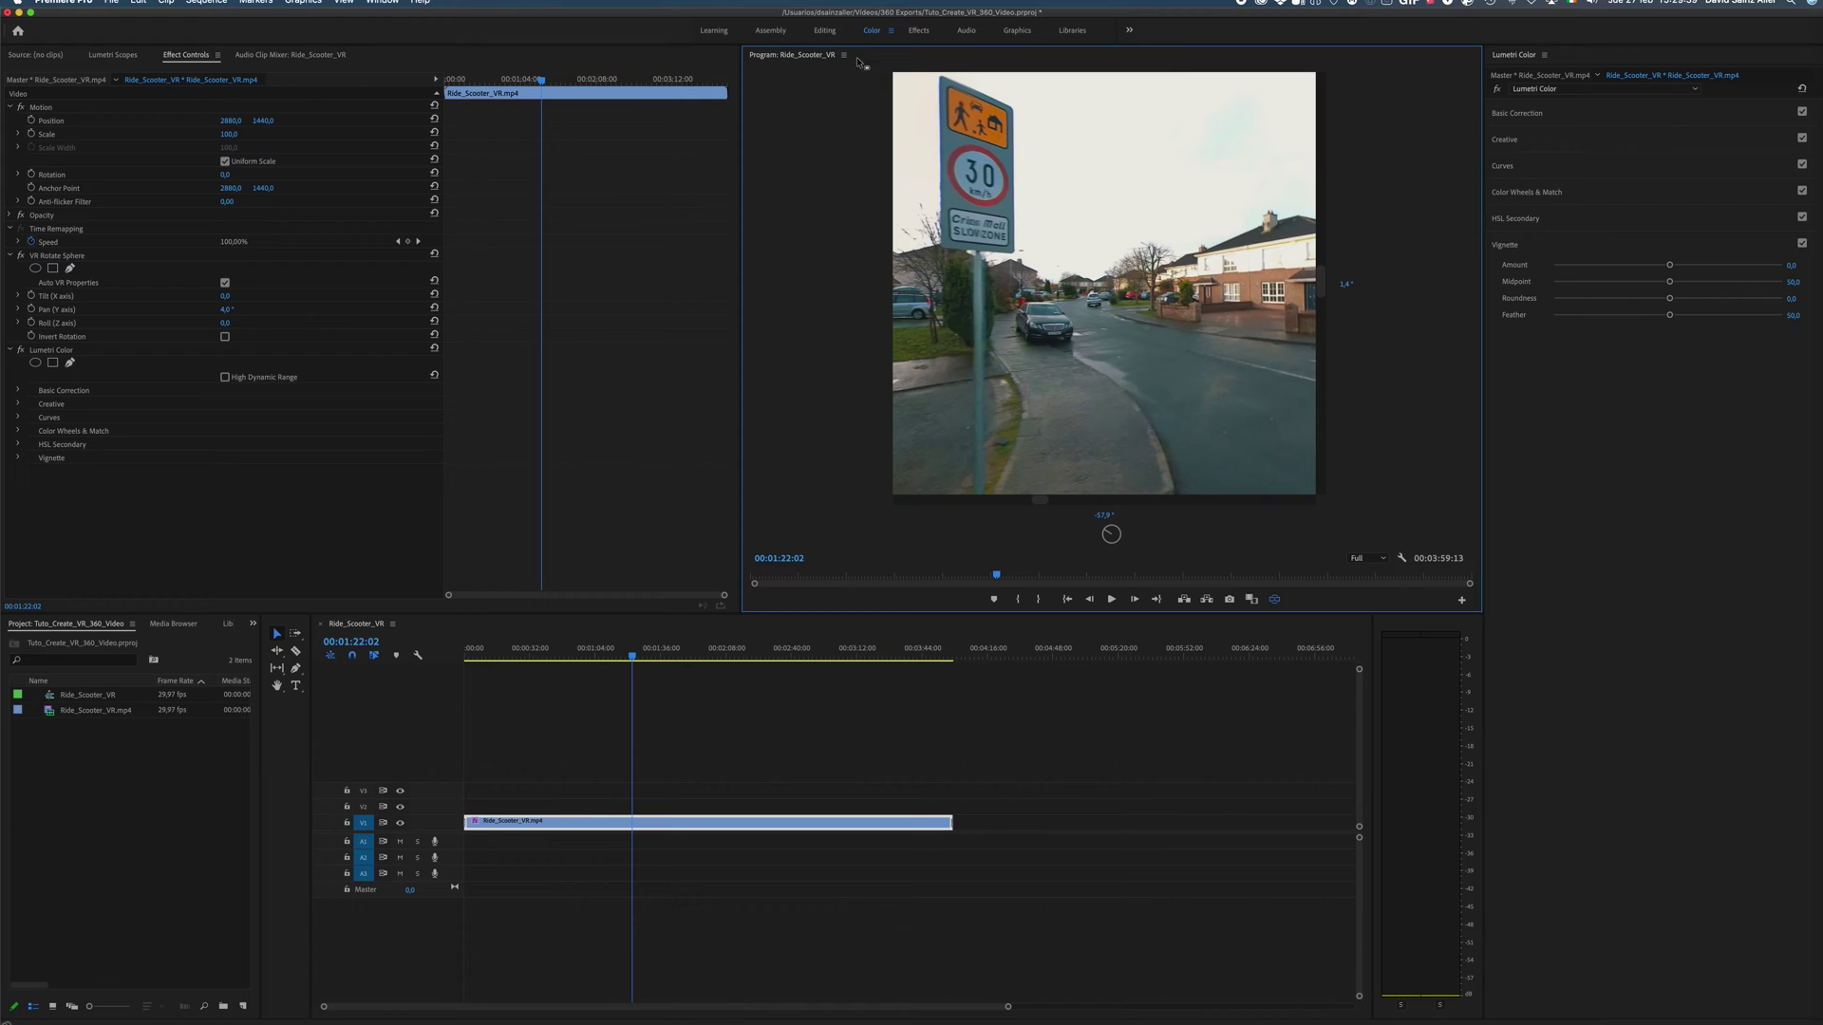
pyautogui.click(824, 31)
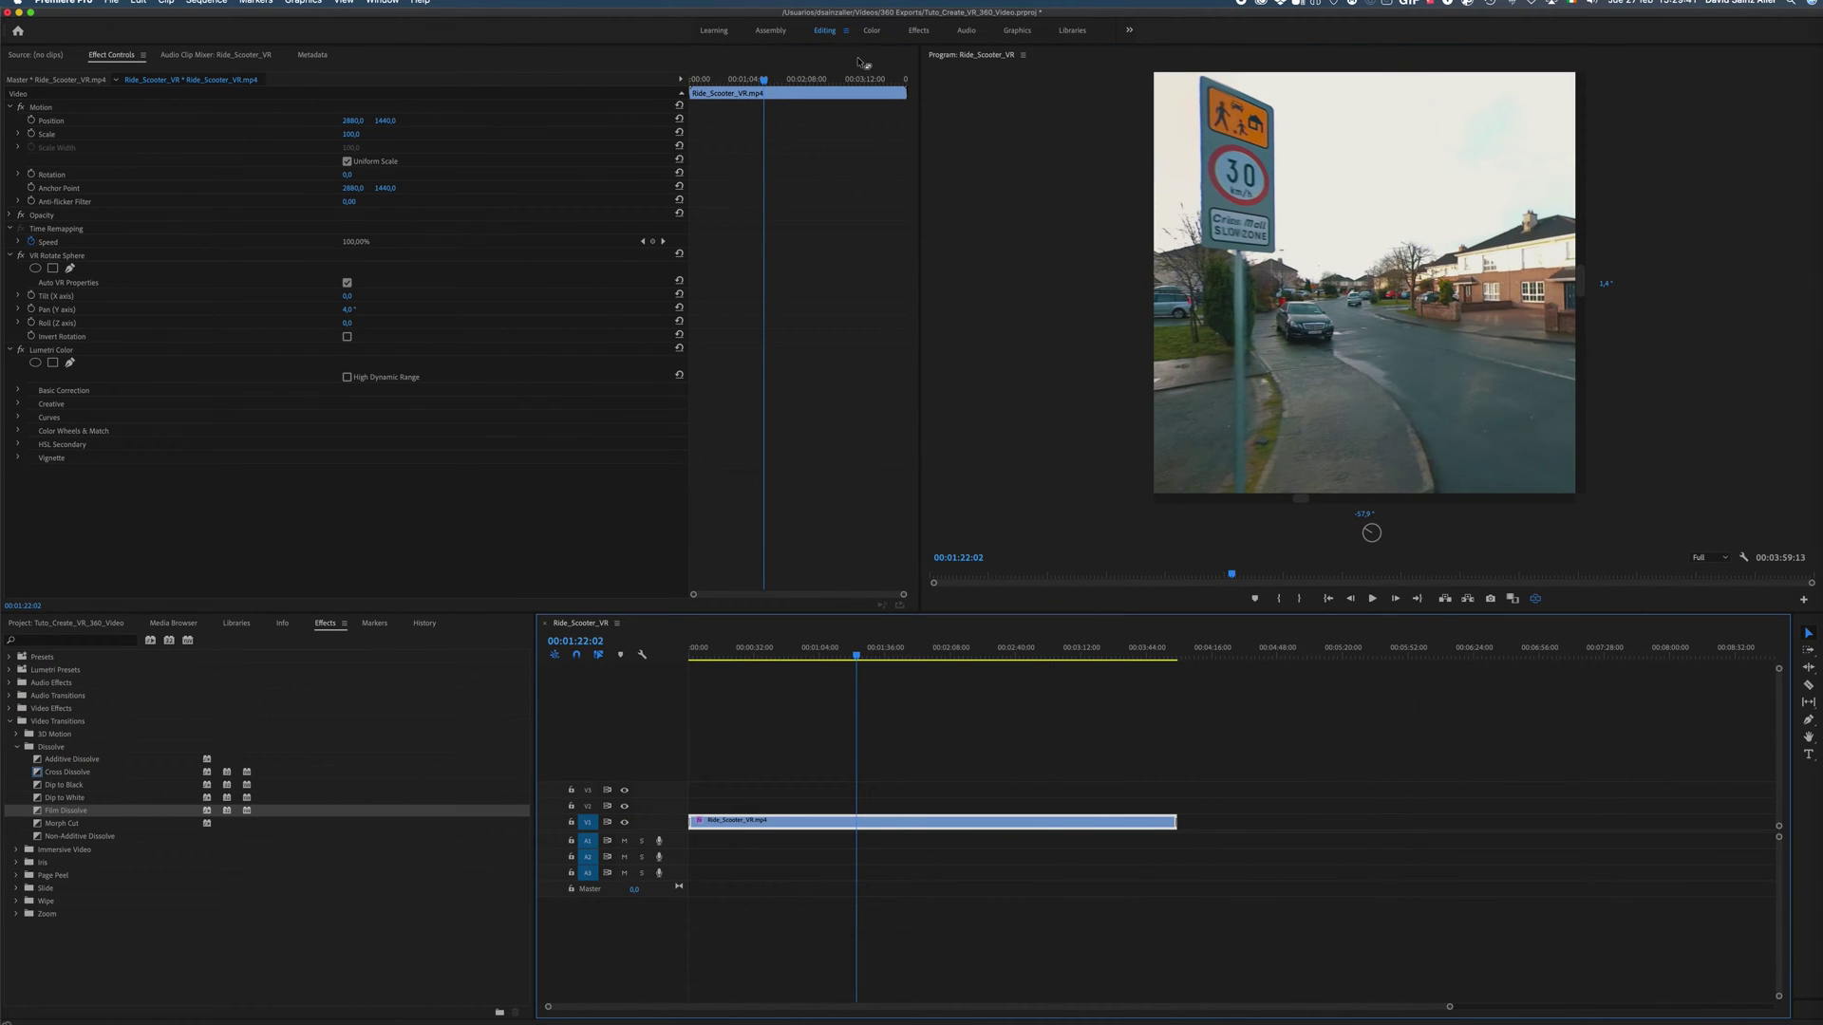
# Step: Leave the VR video display and add the title "Enjoy the ride!!!!" over the road at 00:01:22:02
pyautogui.click(1536, 599)
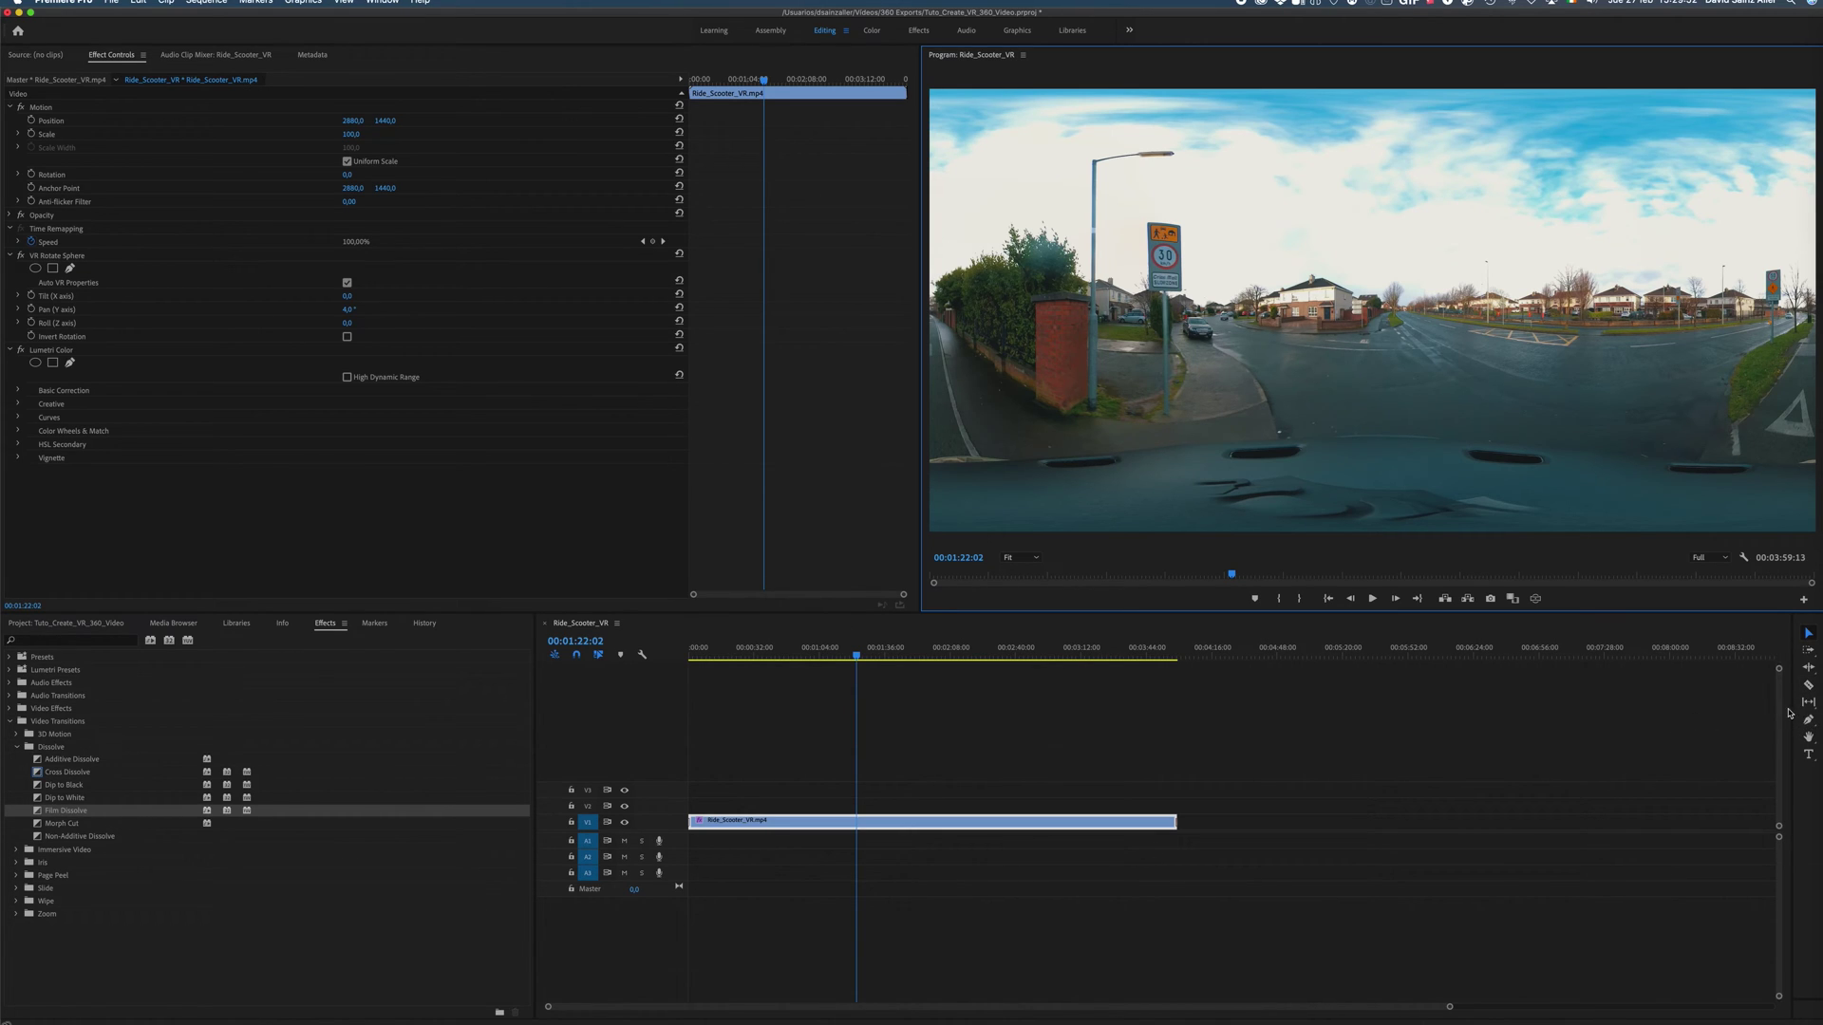
pyautogui.click(1809, 754)
pyautogui.click(1323, 373)
pyautogui.write('Enj')
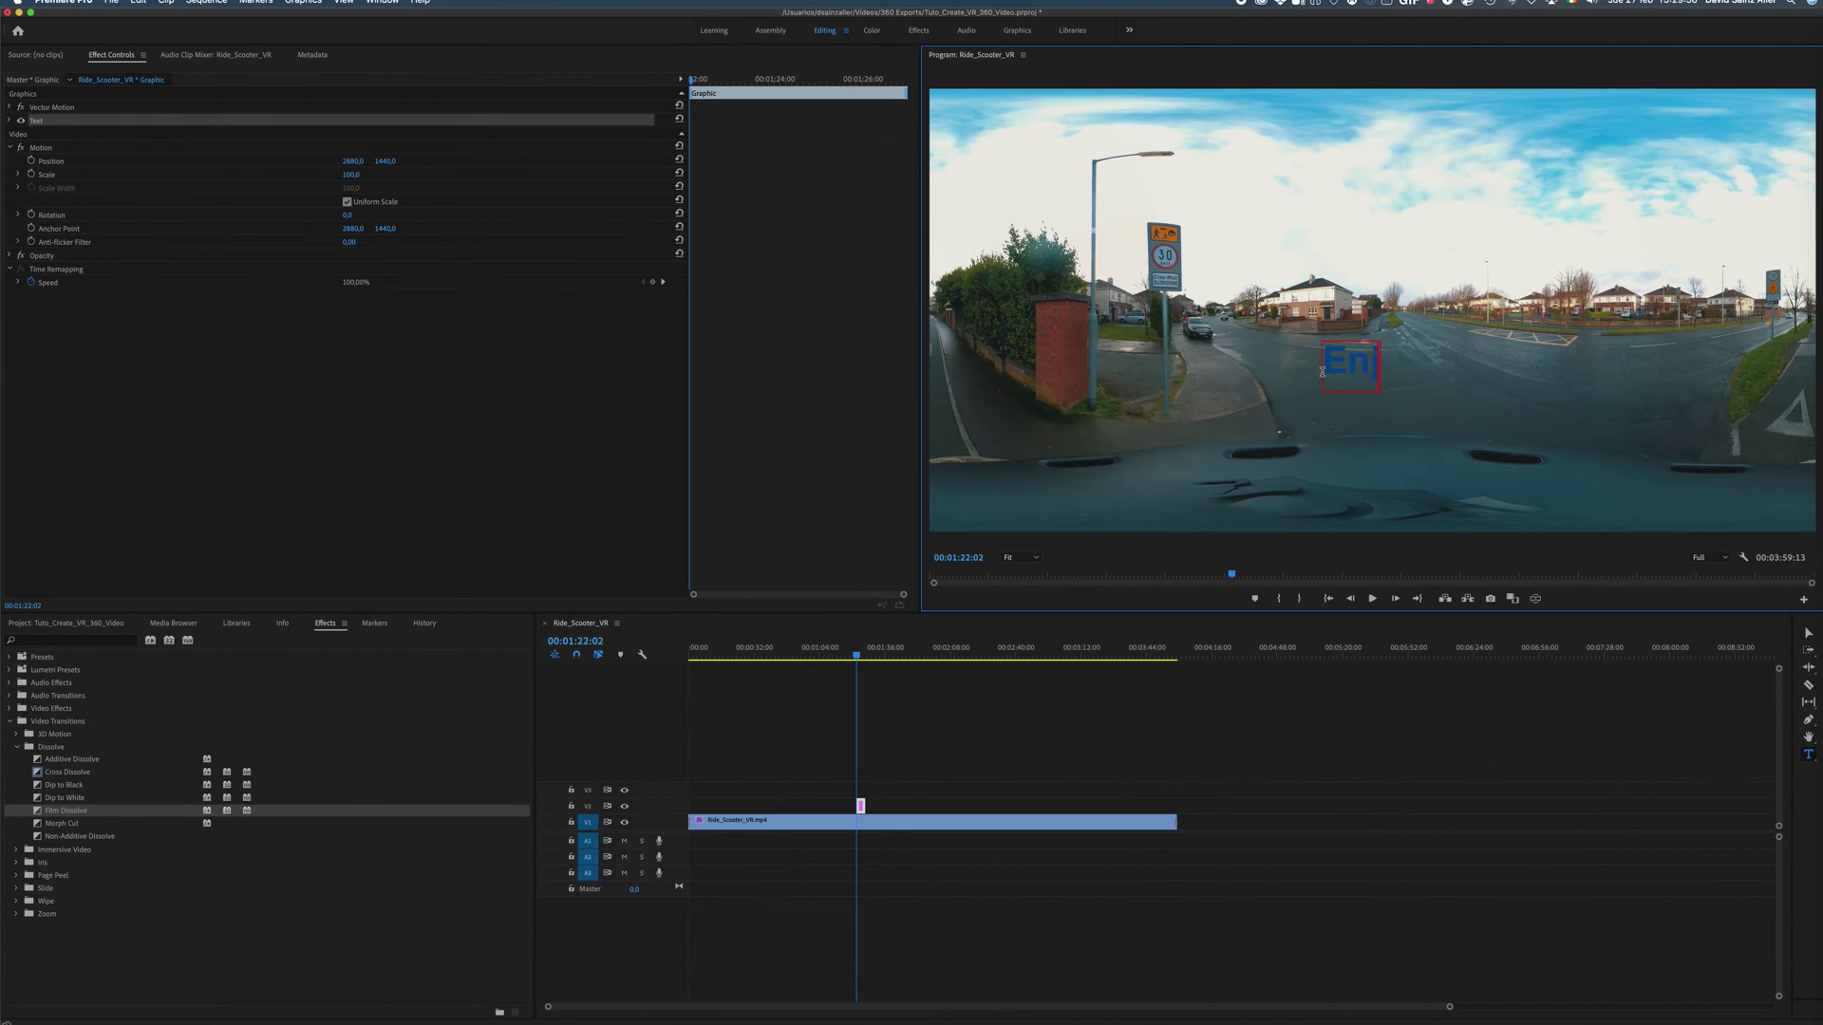
pyautogui.write('oy the ride!!!!')
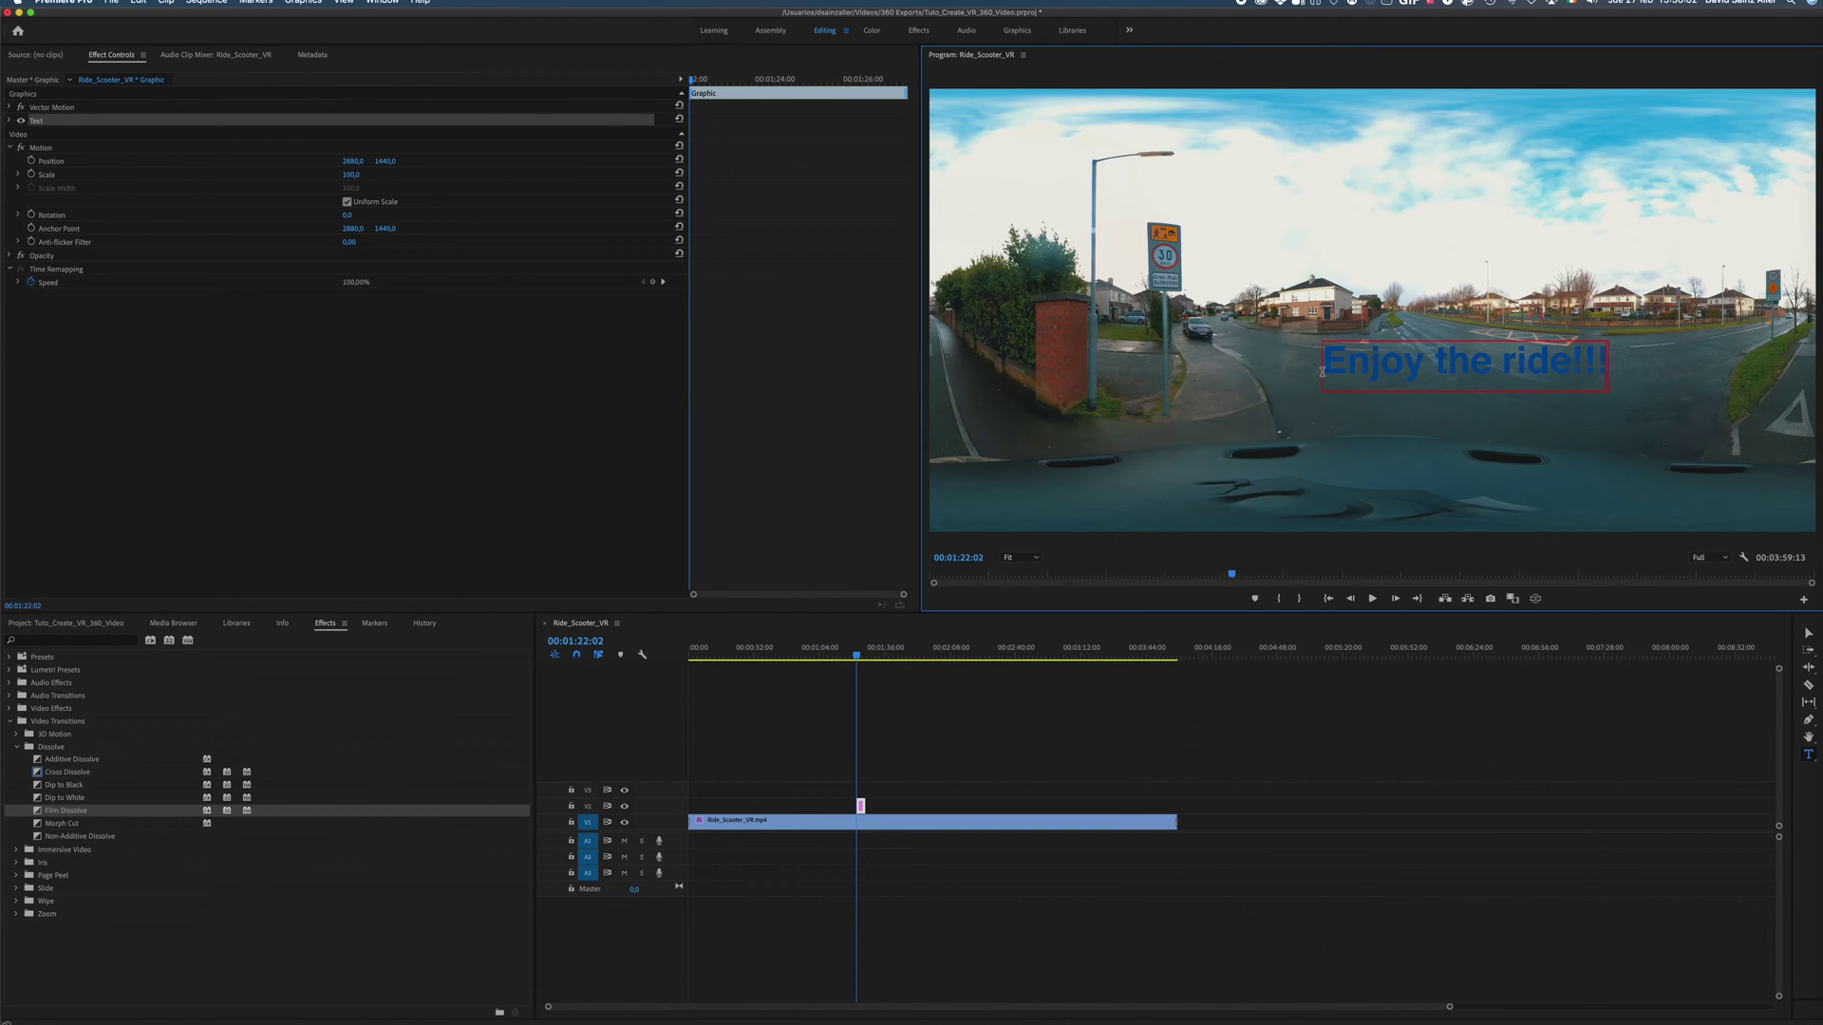
# Step: Examine how the flat title is distorted in the VR video display, and return to the equirectangular view
pyautogui.click(1535, 599)
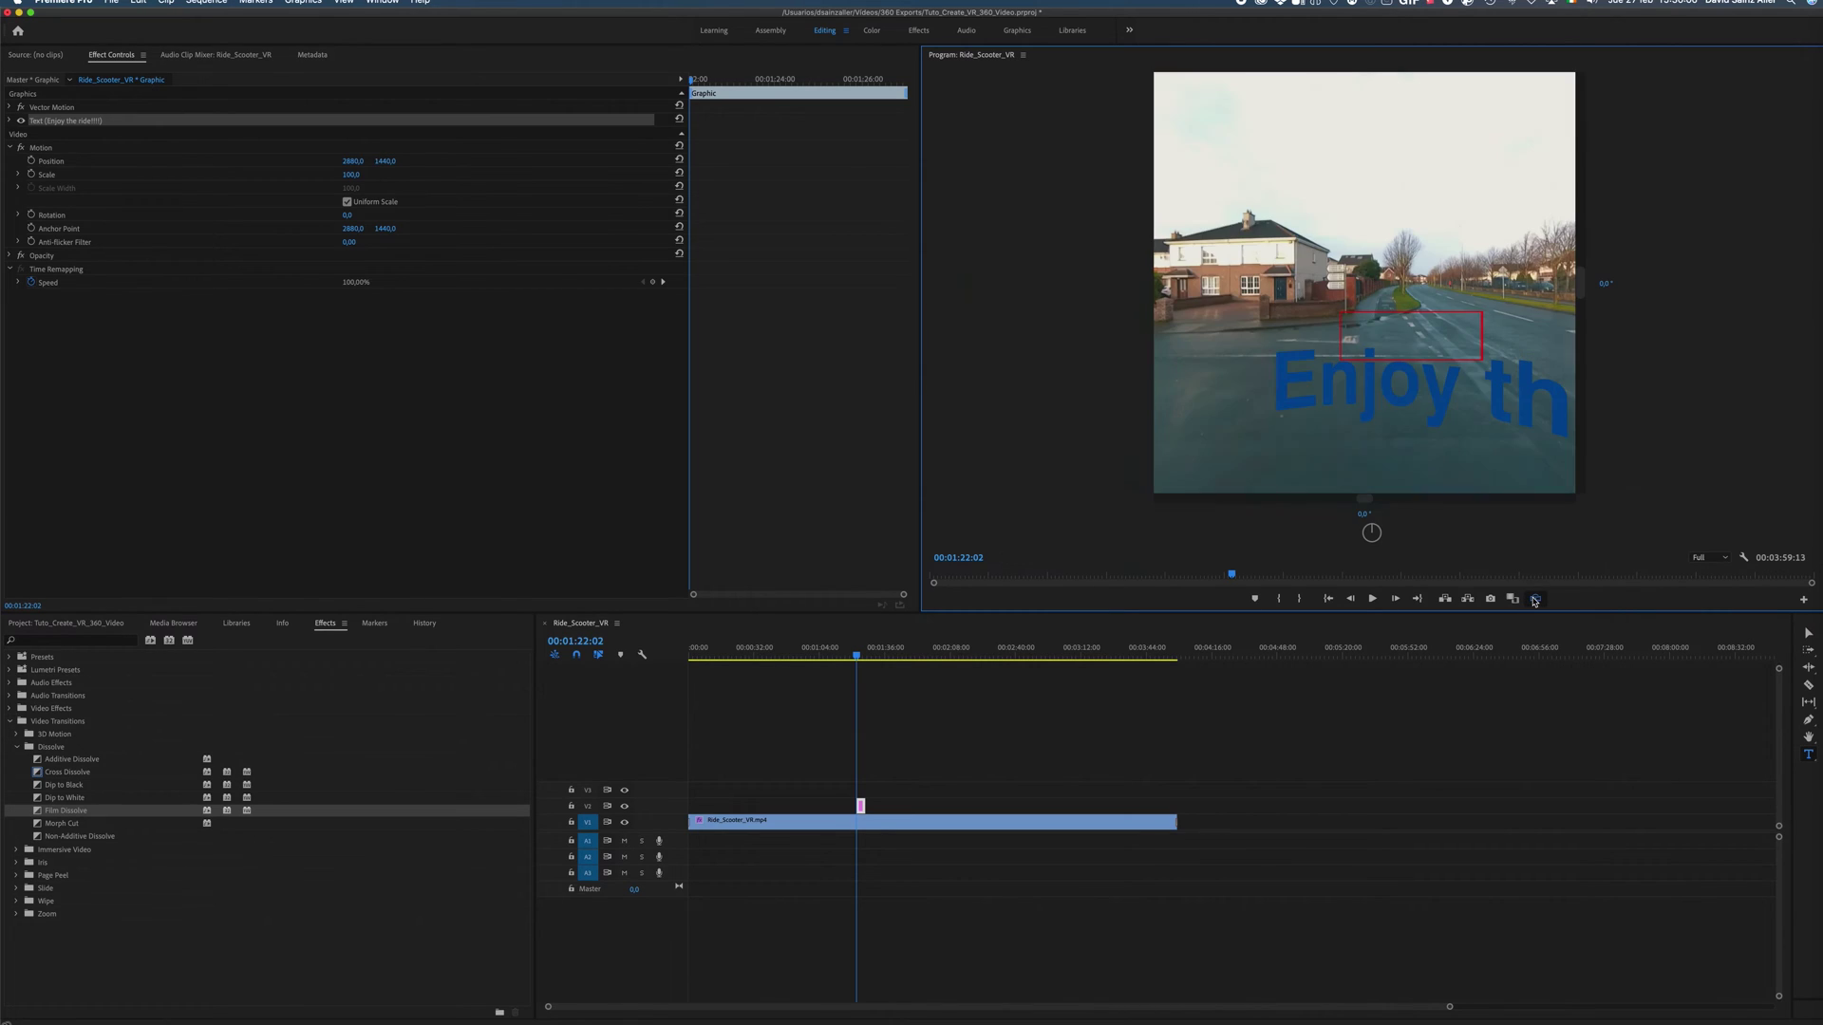
pyautogui.moveTo(1405, 323)
pyautogui.mouseDown()
pyautogui.moveTo(1329, 399)
pyautogui.moveTo(1358, 370)
pyautogui.moveTo(1368, 275)
pyautogui.moveTo(1400, 318)
pyautogui.mouseUp()
pyautogui.click(1536, 599)
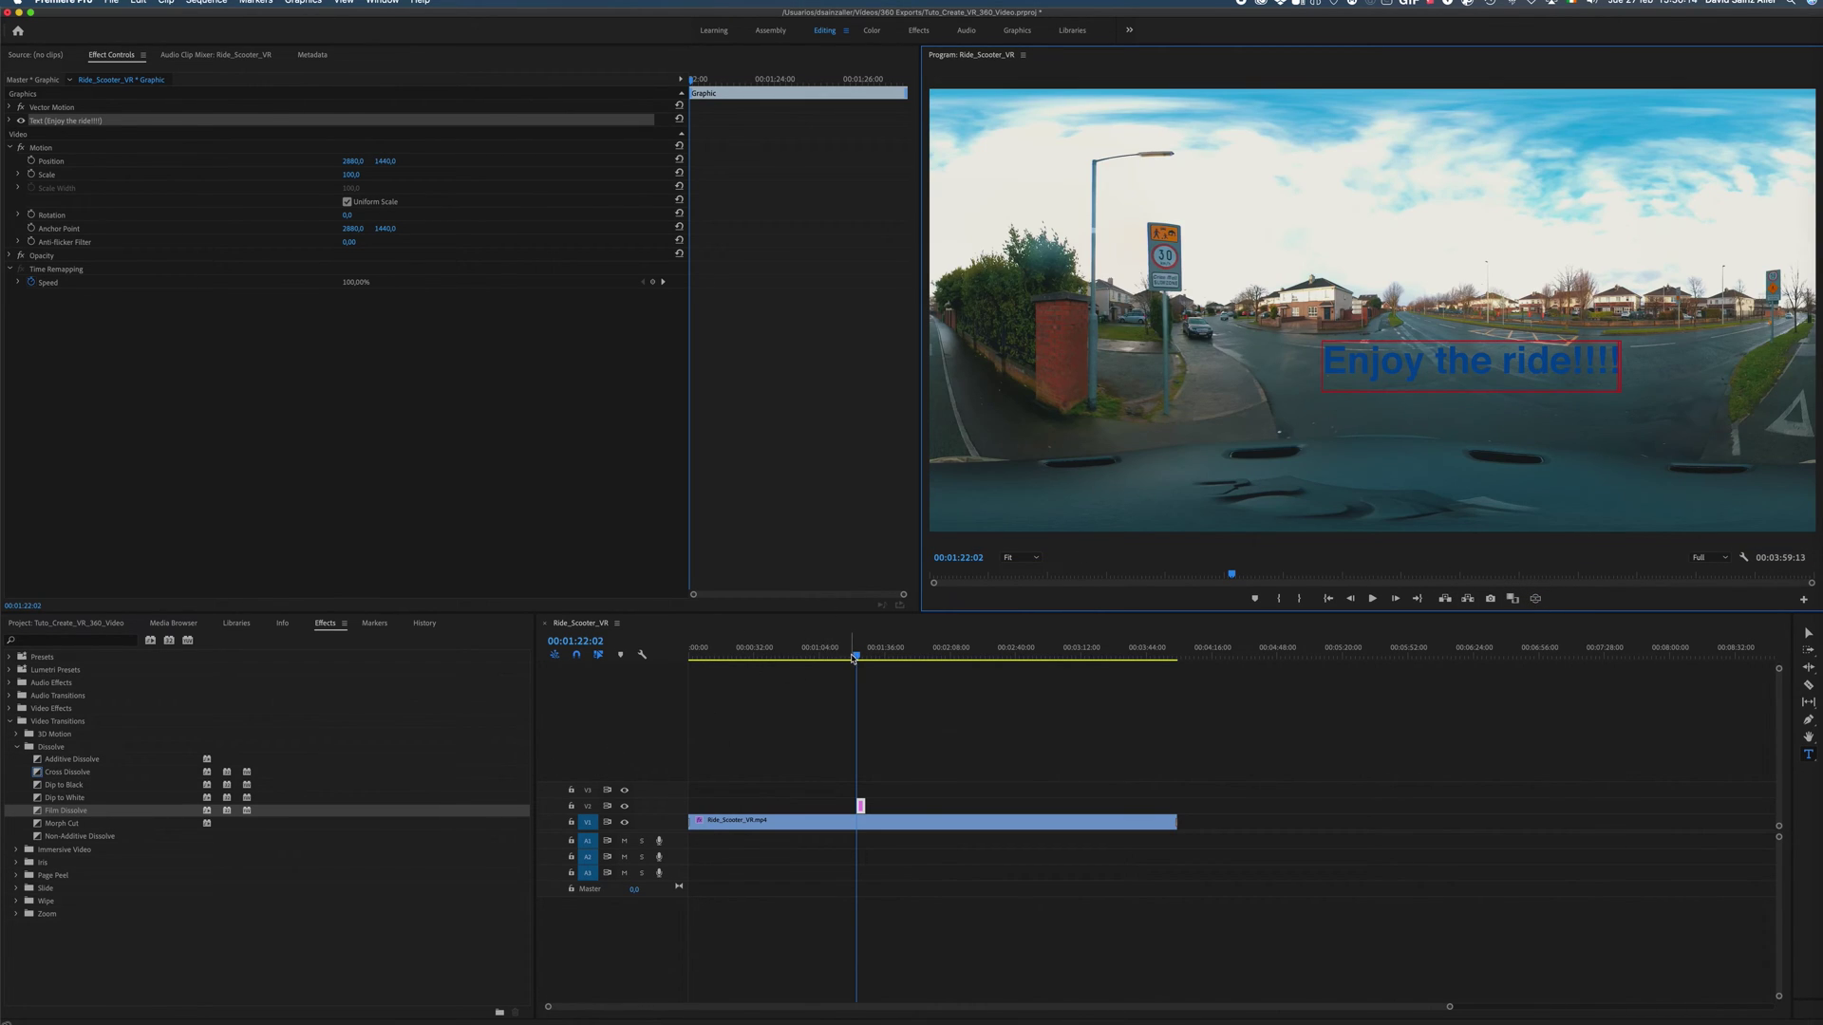
# Step: Find the VR Plane to Sphere effect and apply it to the title clip, previewing it at 00:01:23:02
pyautogui.click(568, 1010)
pyautogui.moveTo(568, 1010); pyautogui.dragTo(744, 1009)
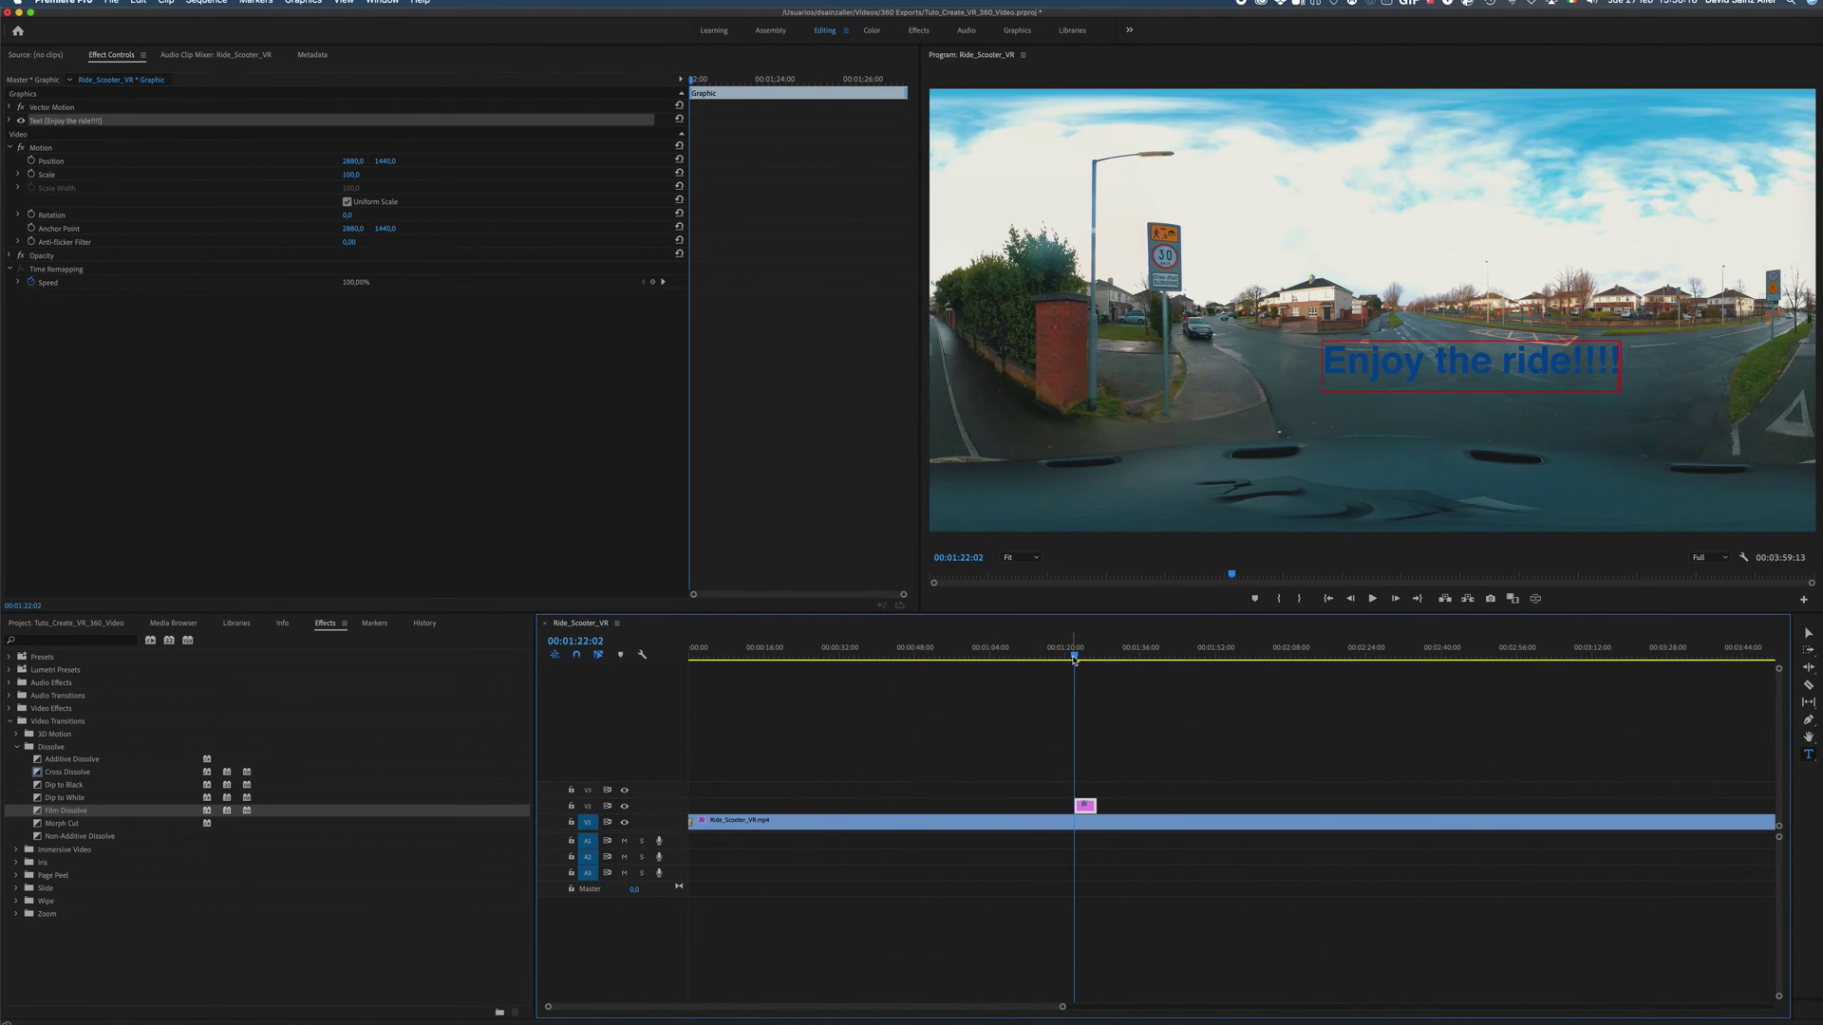
pyautogui.moveTo(1073, 657); pyautogui.dragTo(1080, 659)
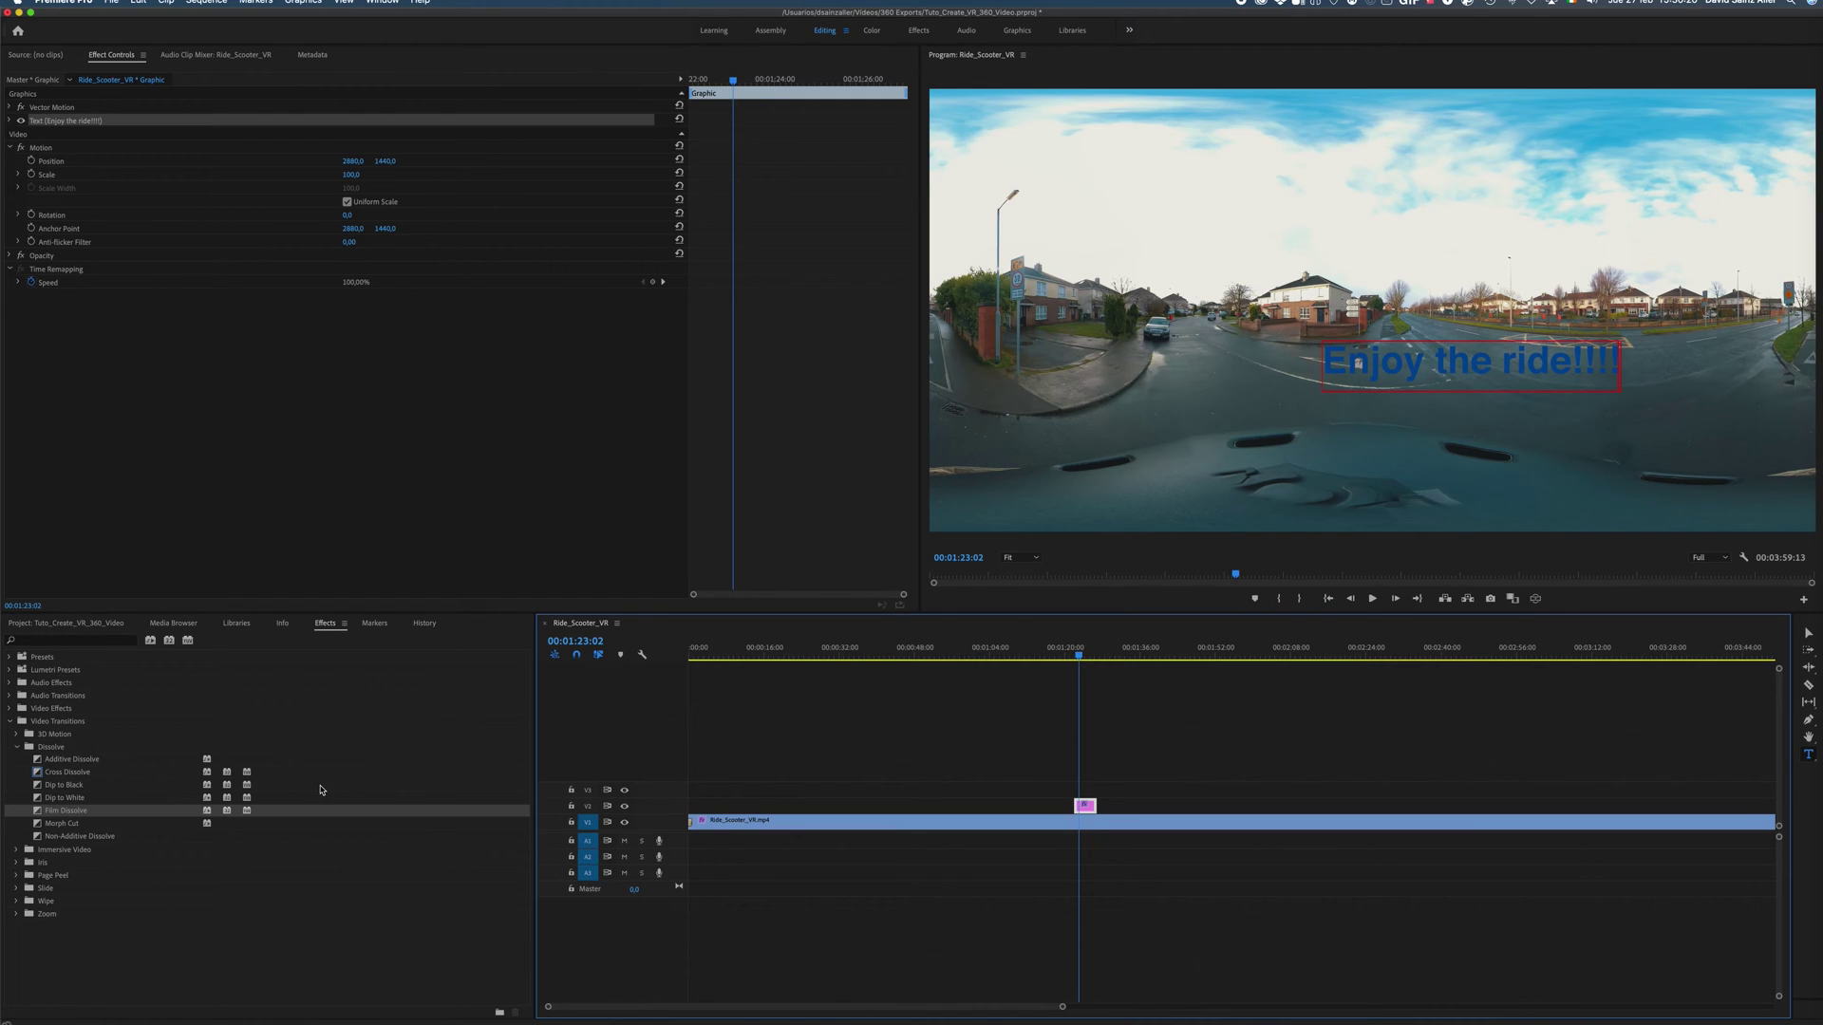
pyautogui.click(83, 641)
pyautogui.write('vr')
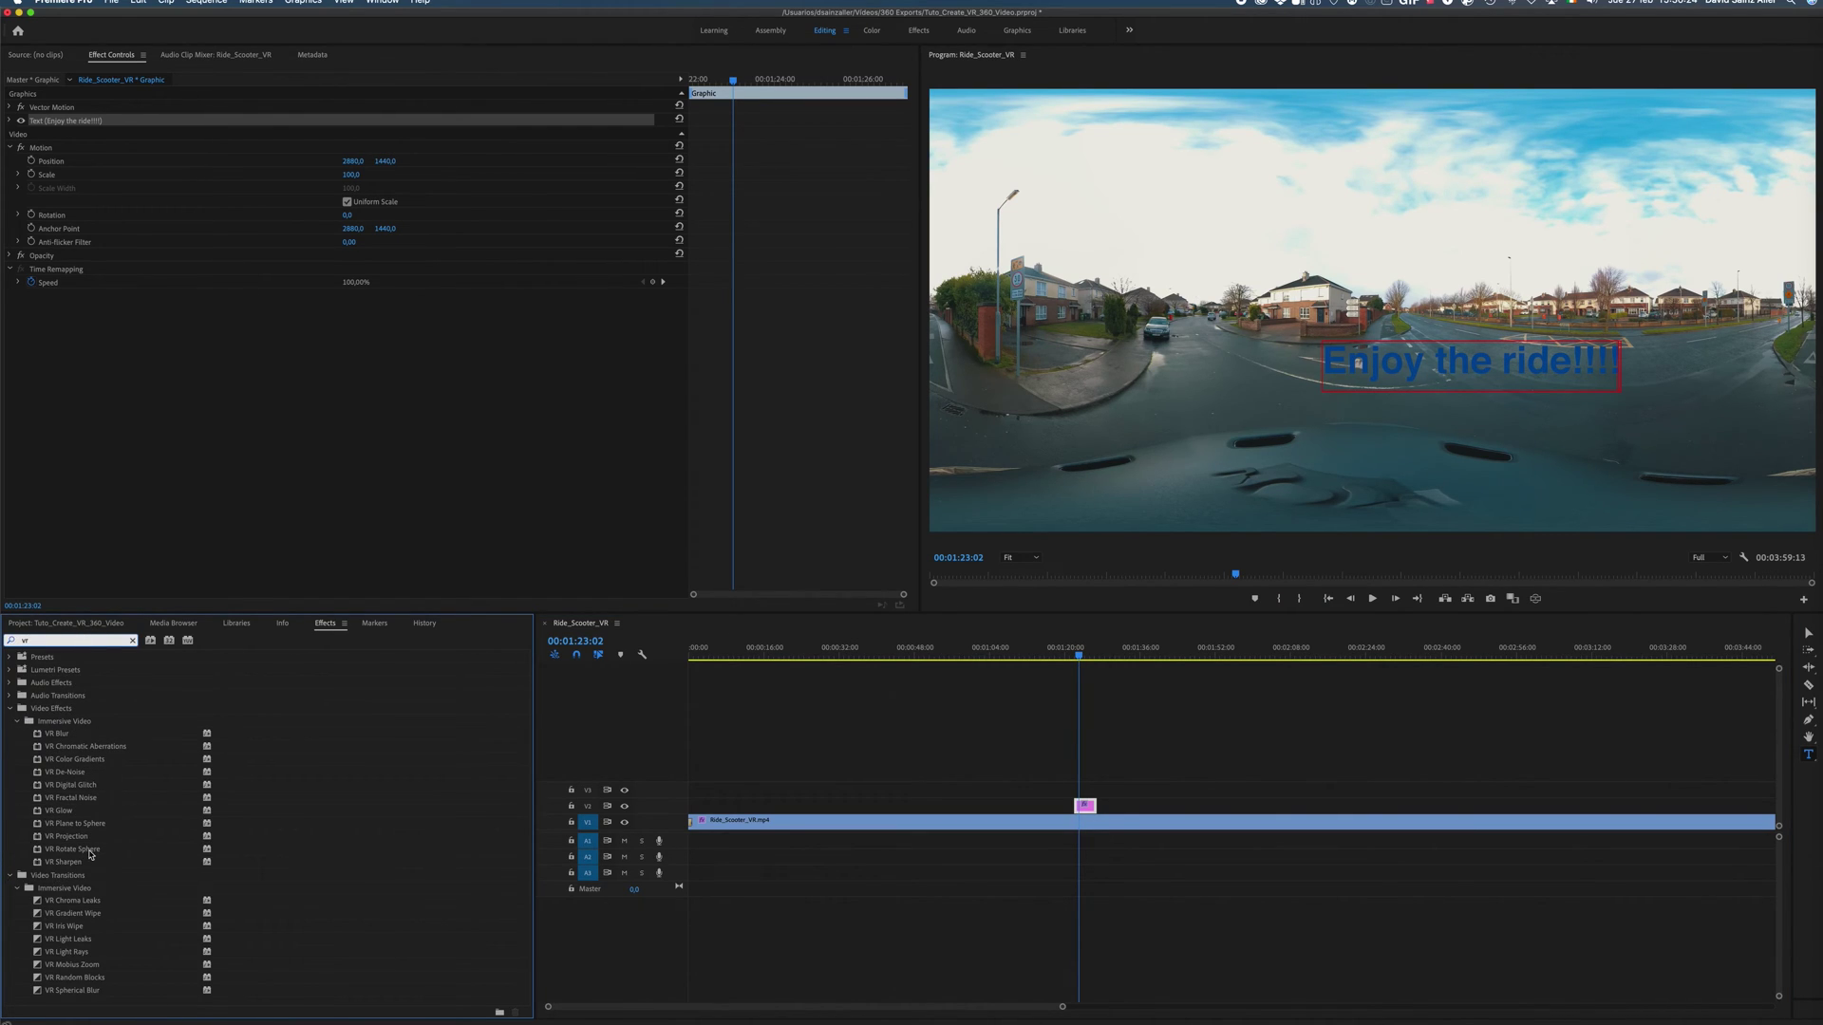
pyautogui.moveTo(88, 829); pyautogui.dragTo(1089, 813)
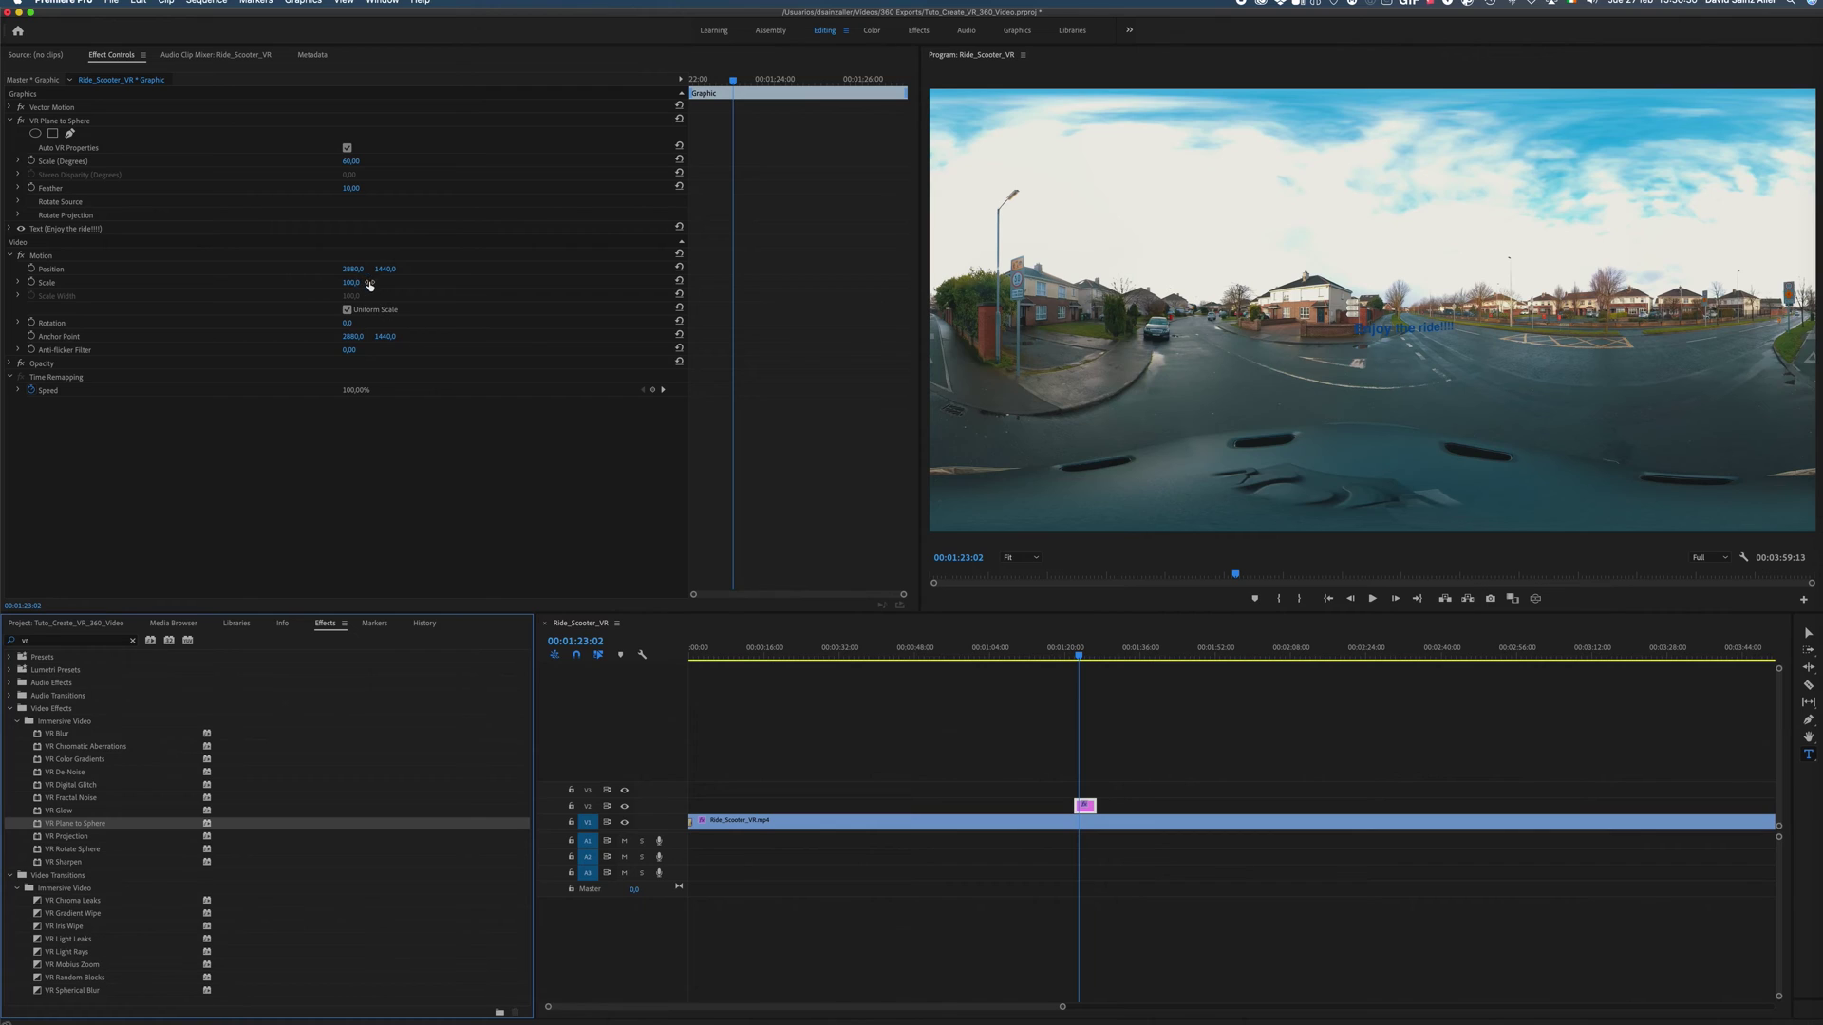
# Step: In the VR video display, enlarge the title by setting its Motion scale to about 154
pyautogui.click(1536, 600)
pyautogui.moveTo(1424, 456); pyautogui.dragTo(1314, 369)
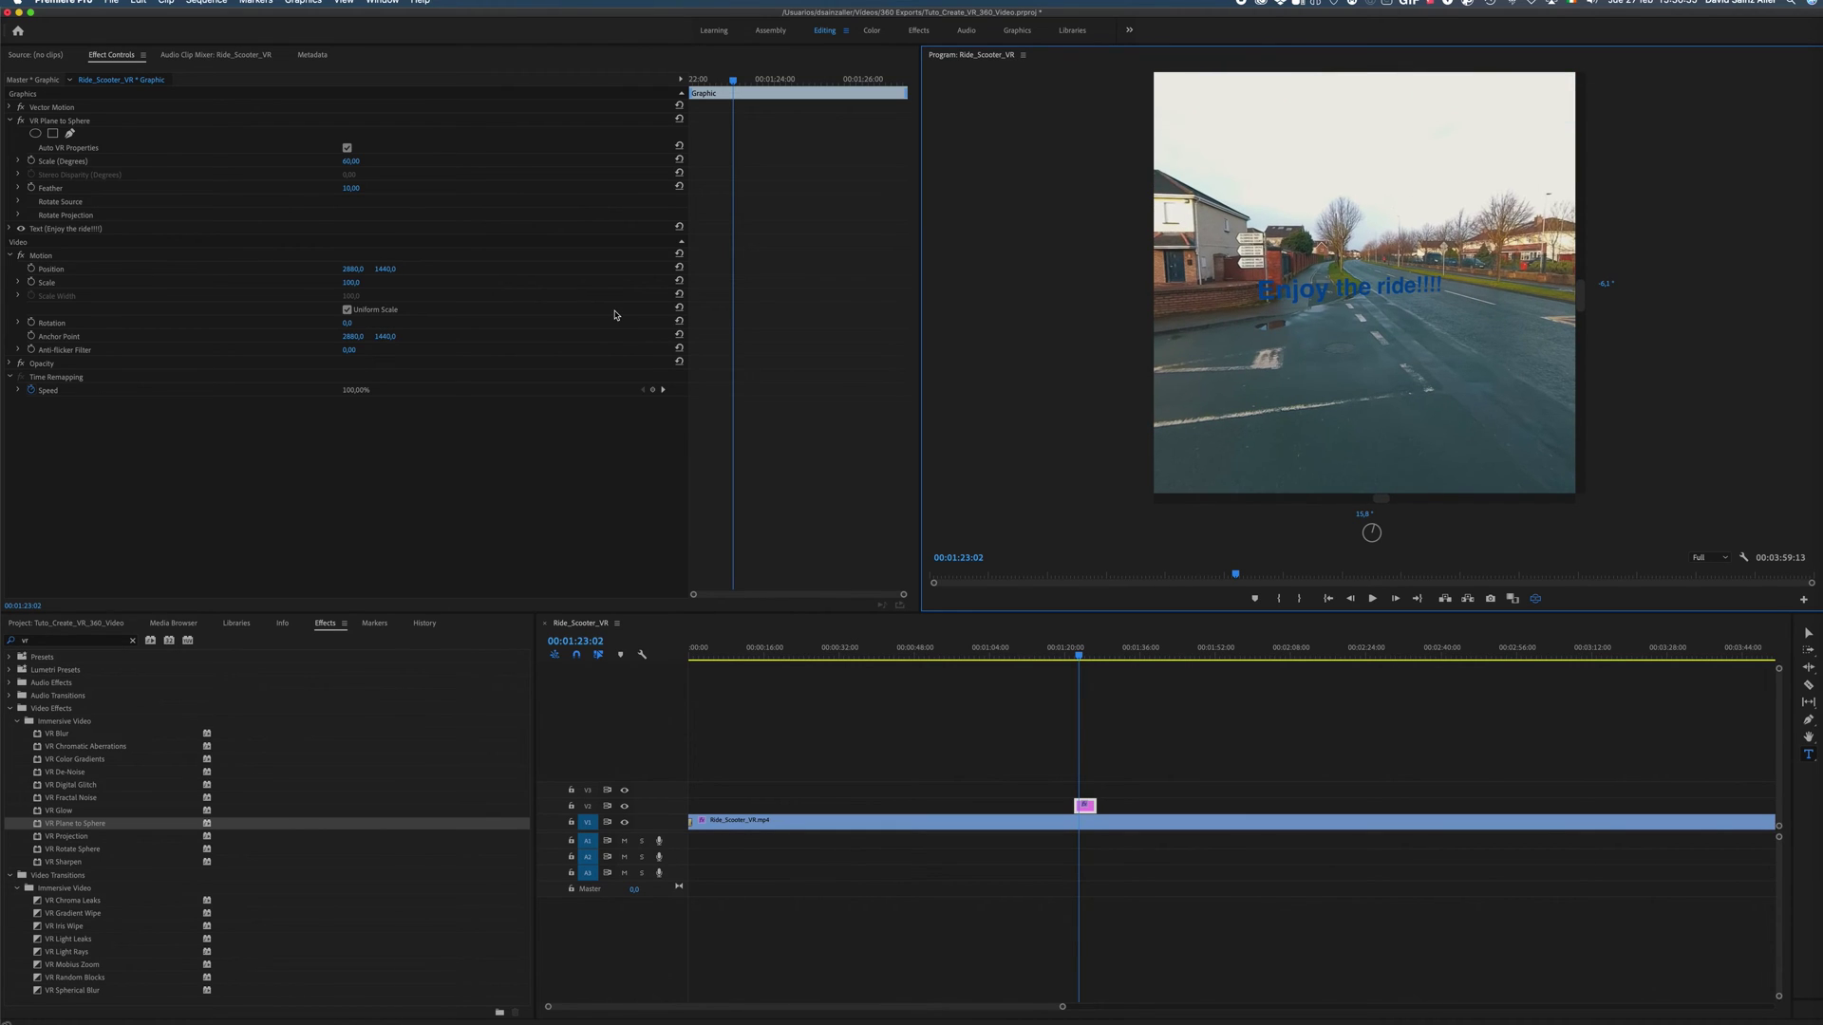
pyautogui.moveTo(349, 283); pyautogui.dragTo(403, 283)
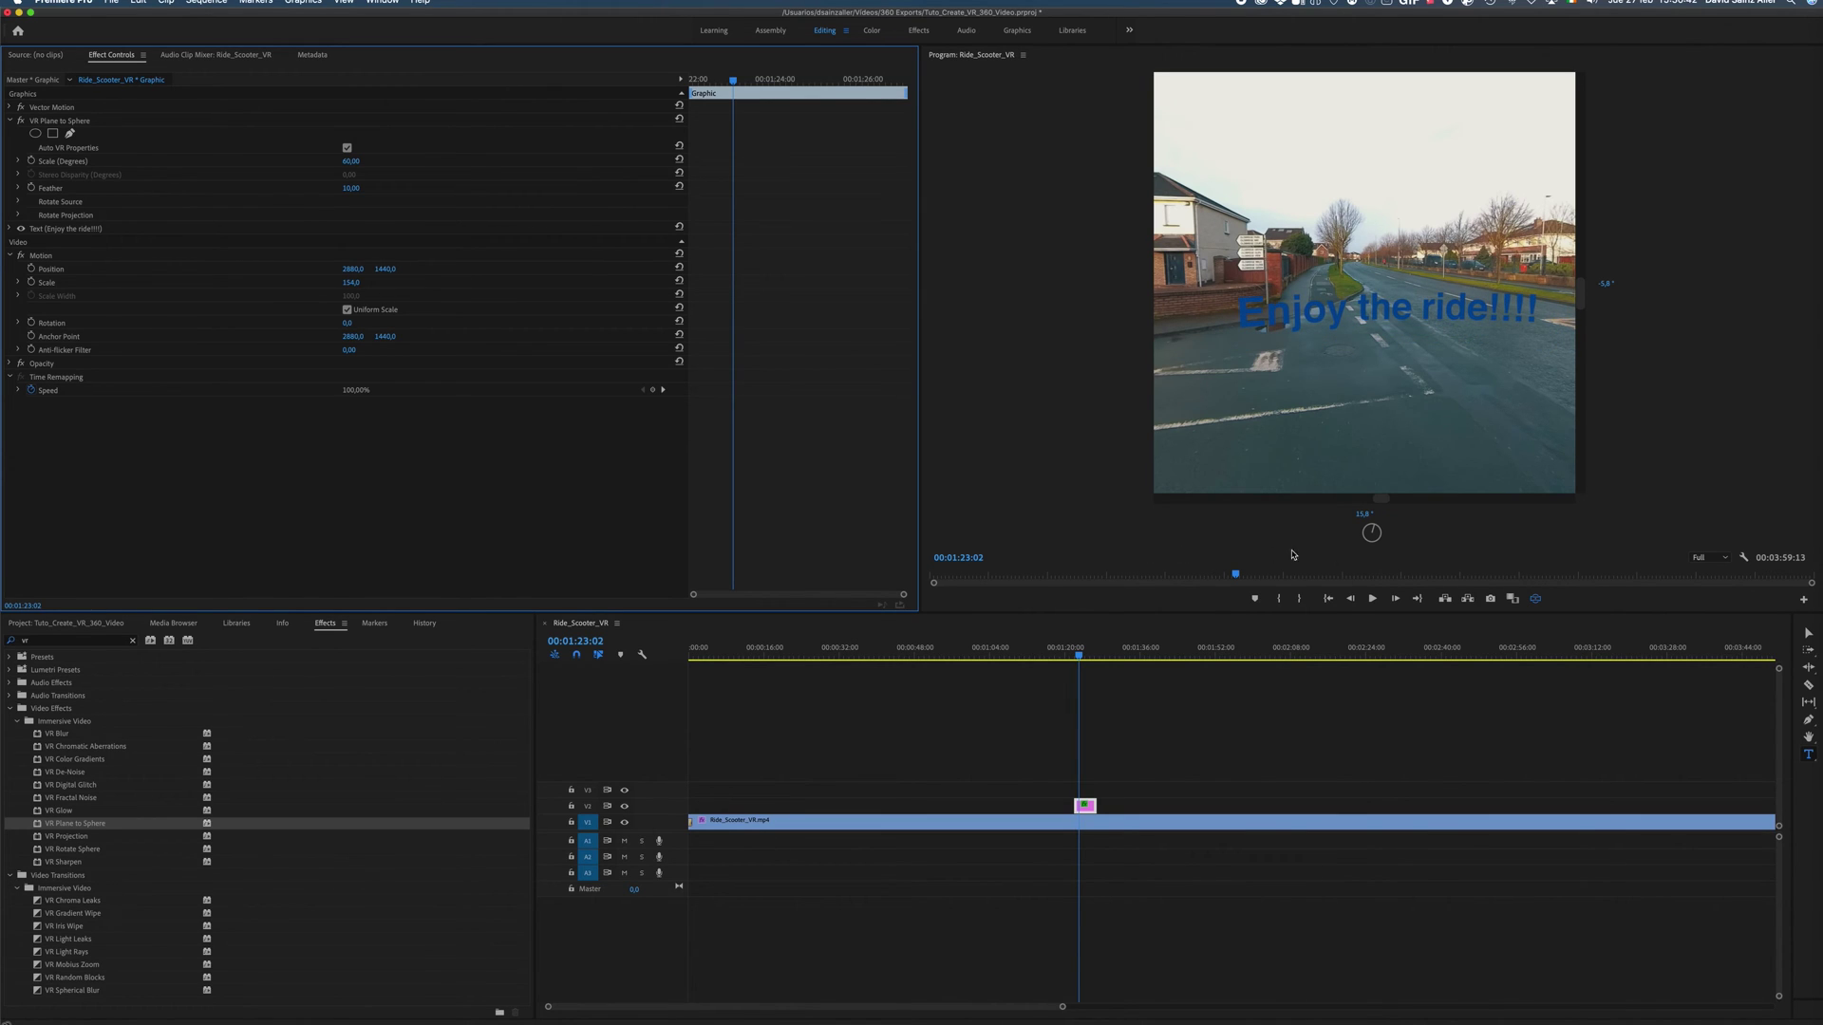
# Step: Play the title section, raise the title into the sky with a Motion anchor point Y of about 1742, and leave the VR display
pyautogui.press('space')
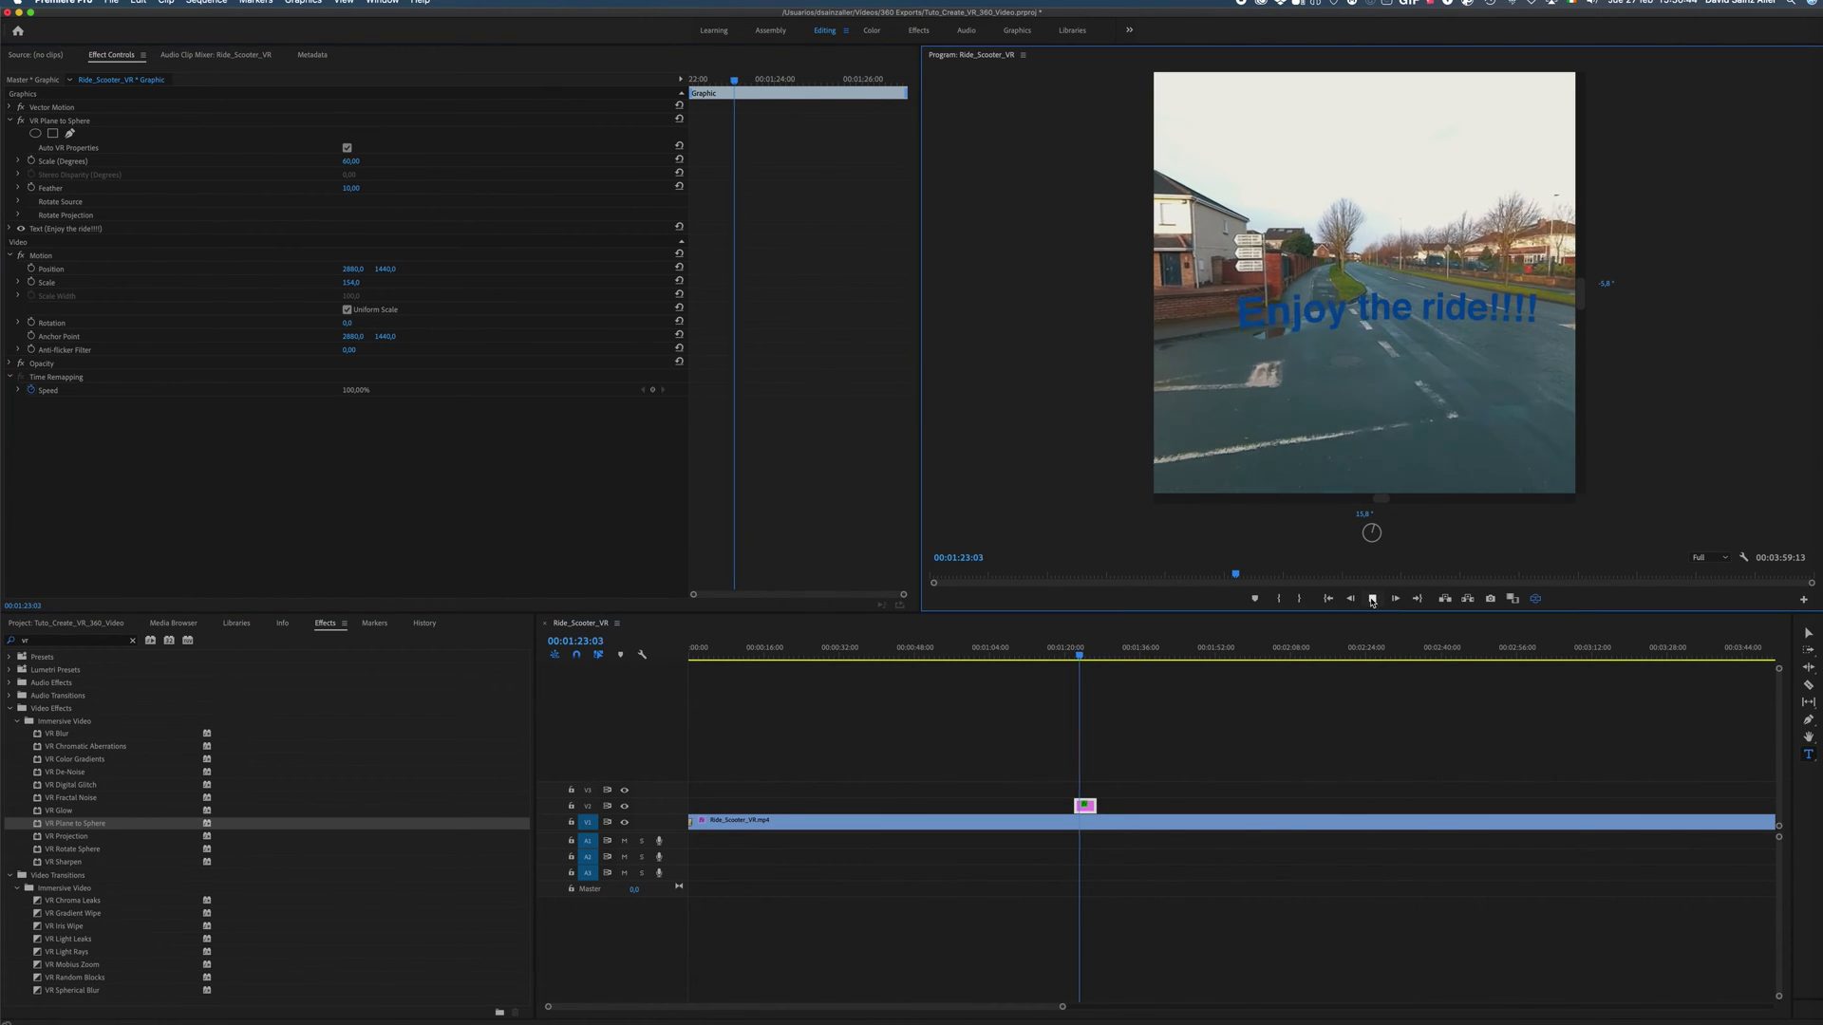
pyautogui.moveTo(358, 336); pyautogui.dragTo(347, 321)
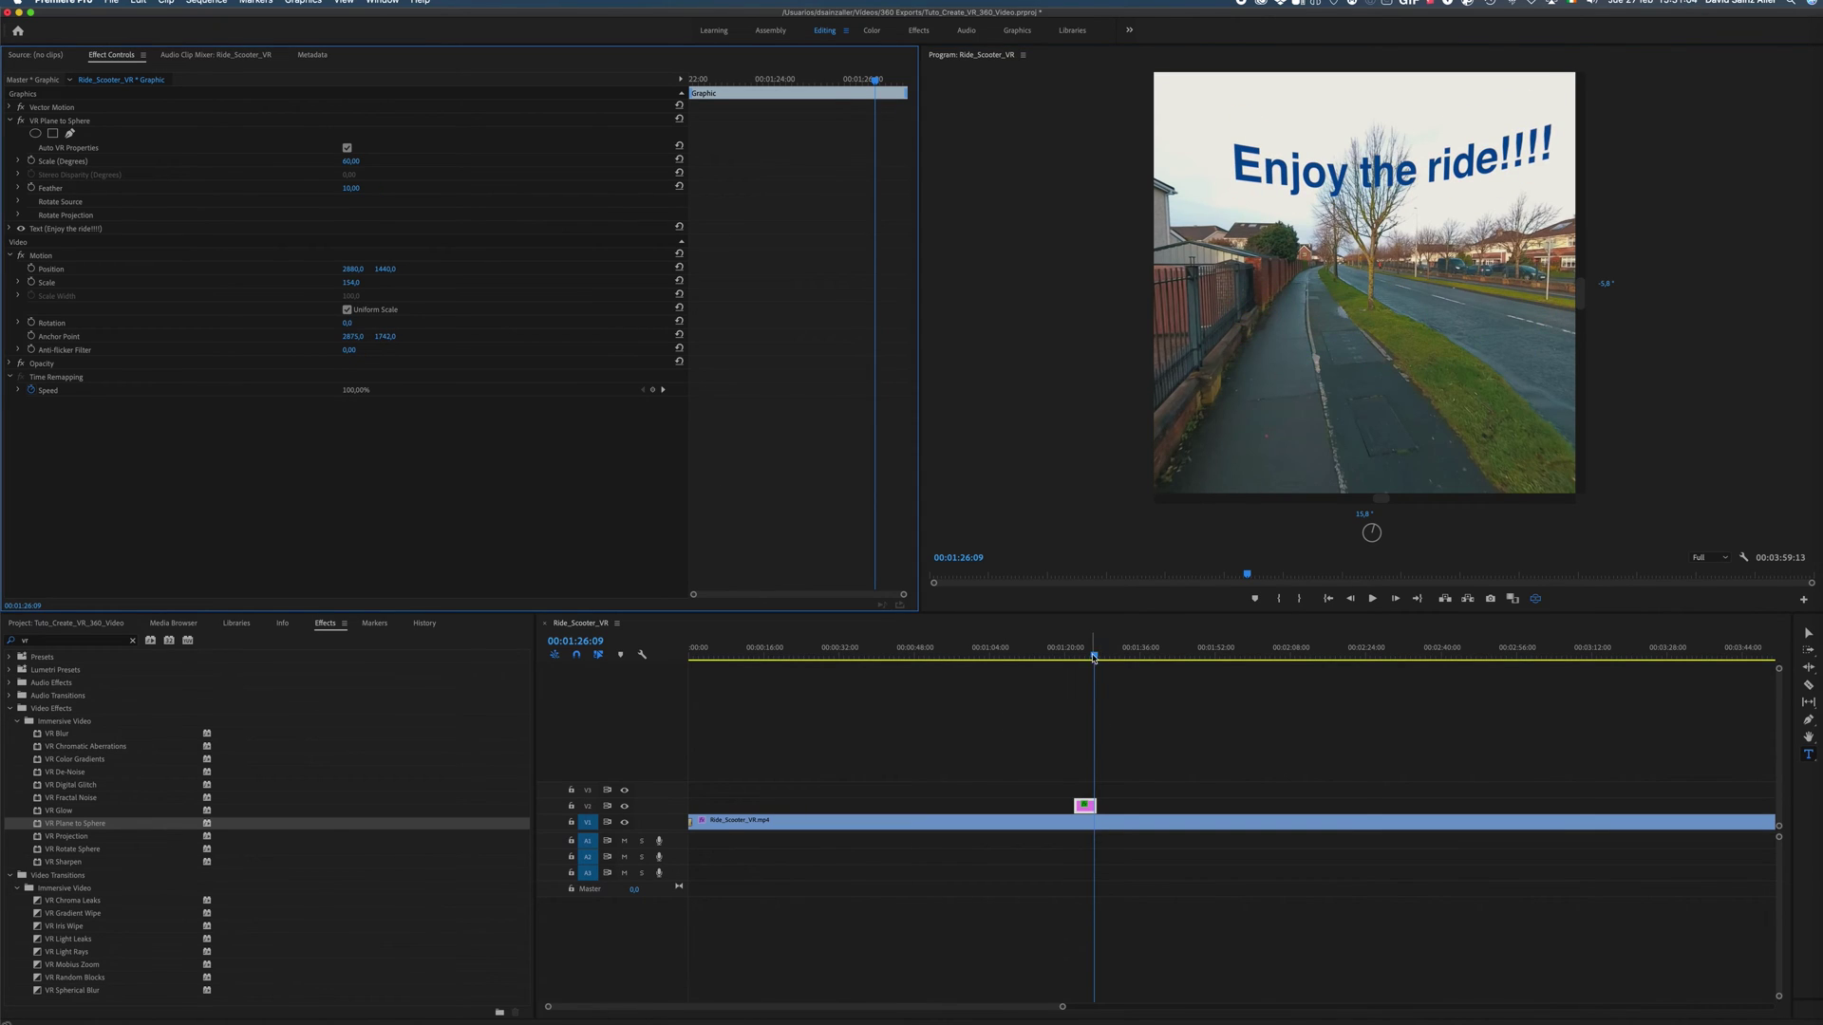
pyautogui.moveTo(1094, 658); pyautogui.dragTo(1089, 655)
pyautogui.hotkey('shift', 'ctrl', 'v')
# Step: Open the media export settings and name the output file Ride_Scooter_VR_Tutorial in the Tutorial folder
pyautogui.click(71, 2)
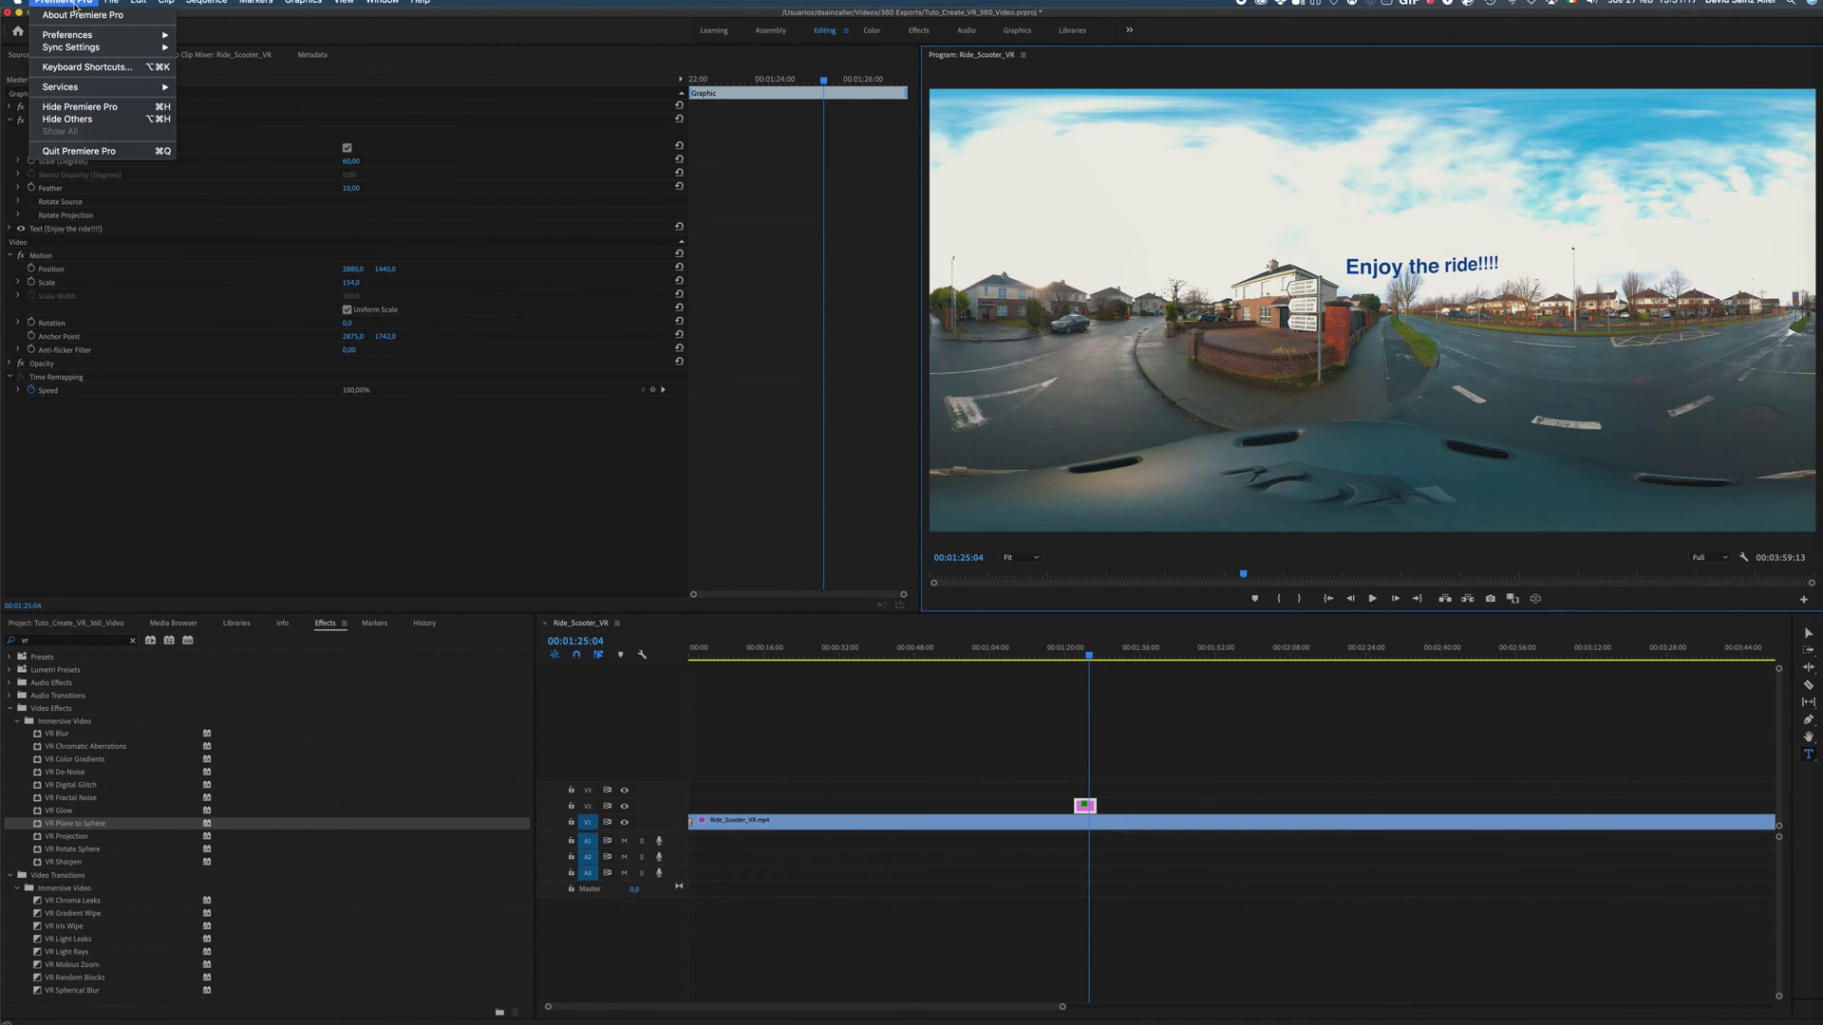
pyautogui.moveTo(101, 4)
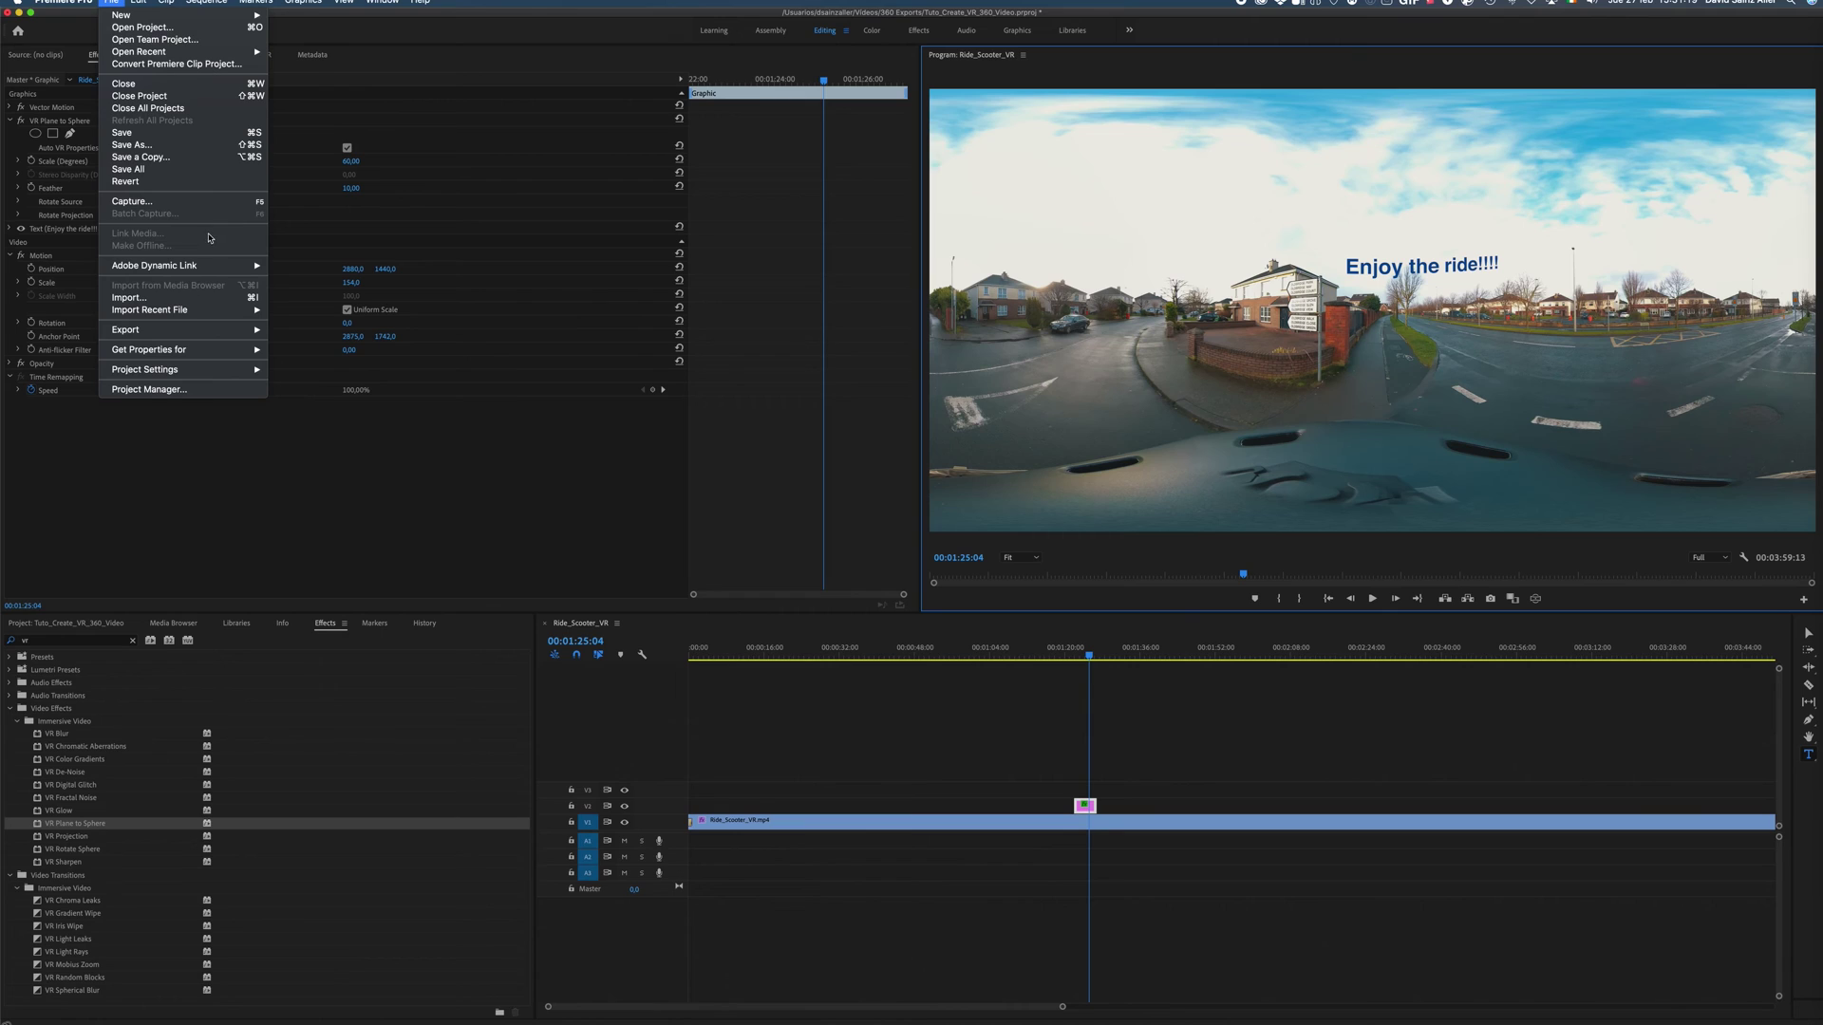
pyautogui.moveTo(237, 329)
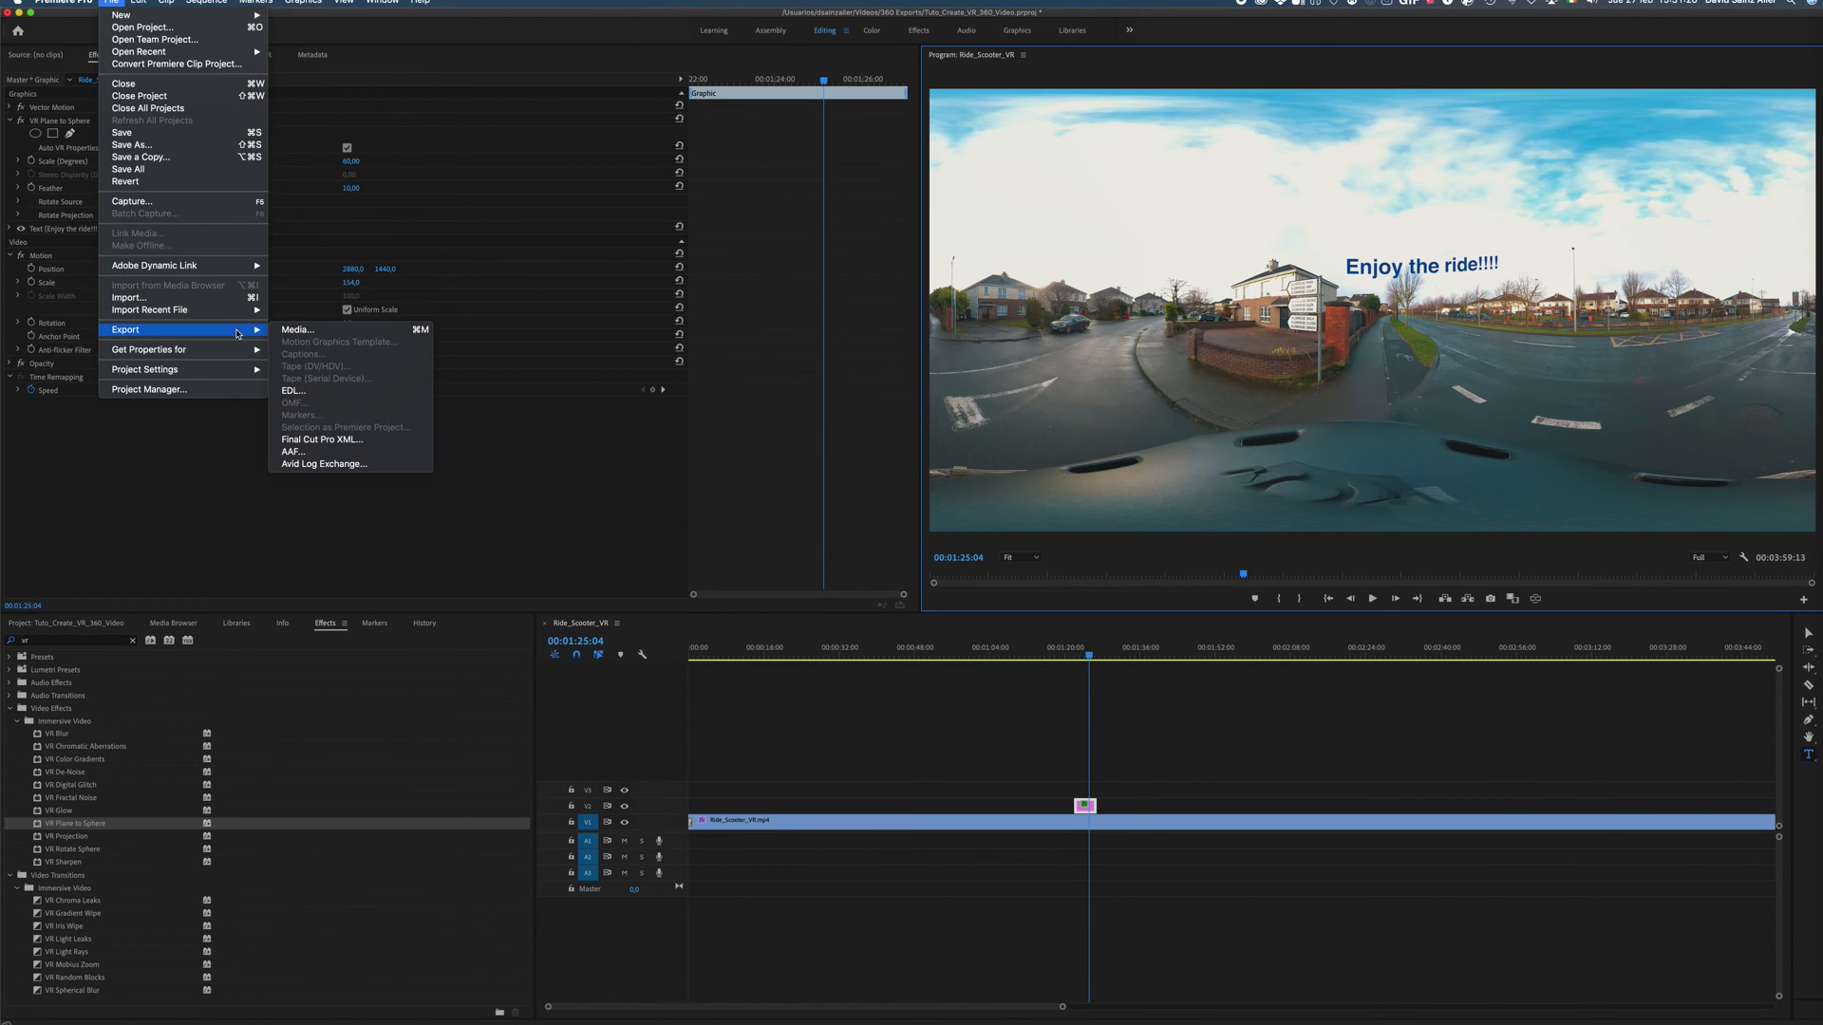
pyautogui.click(318, 339)
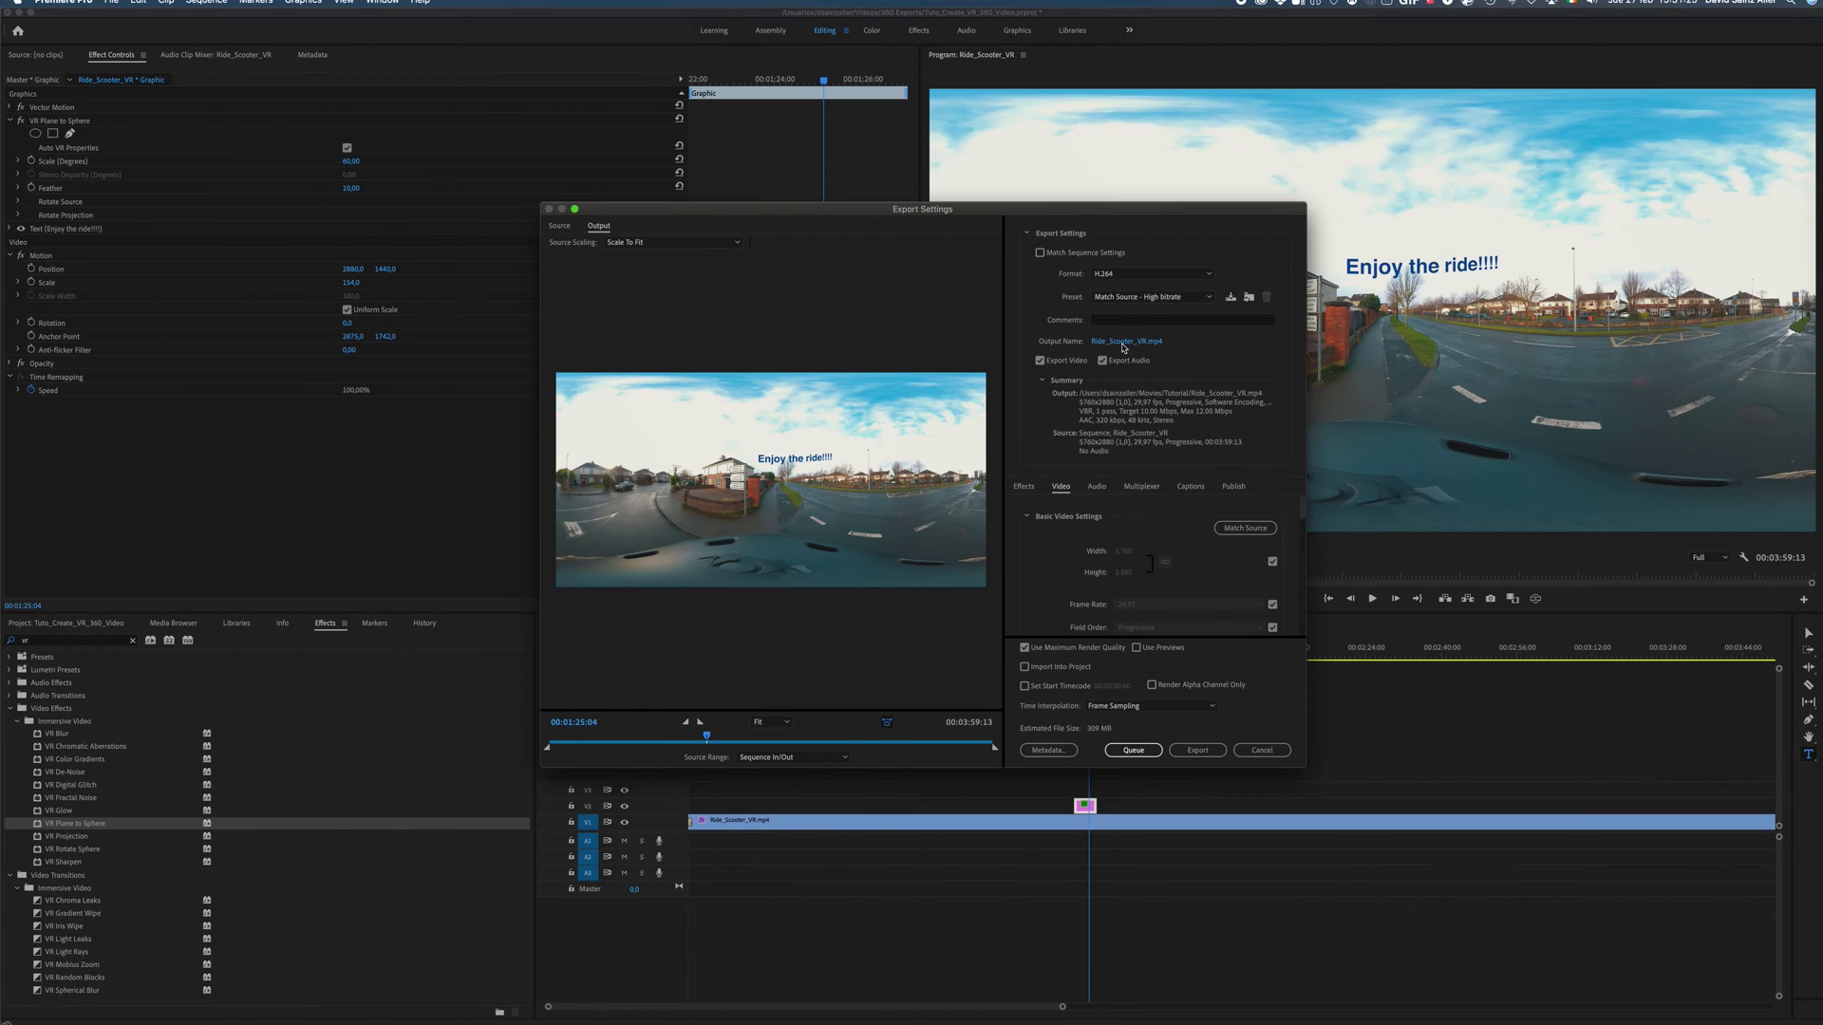
pyautogui.click(1123, 344)
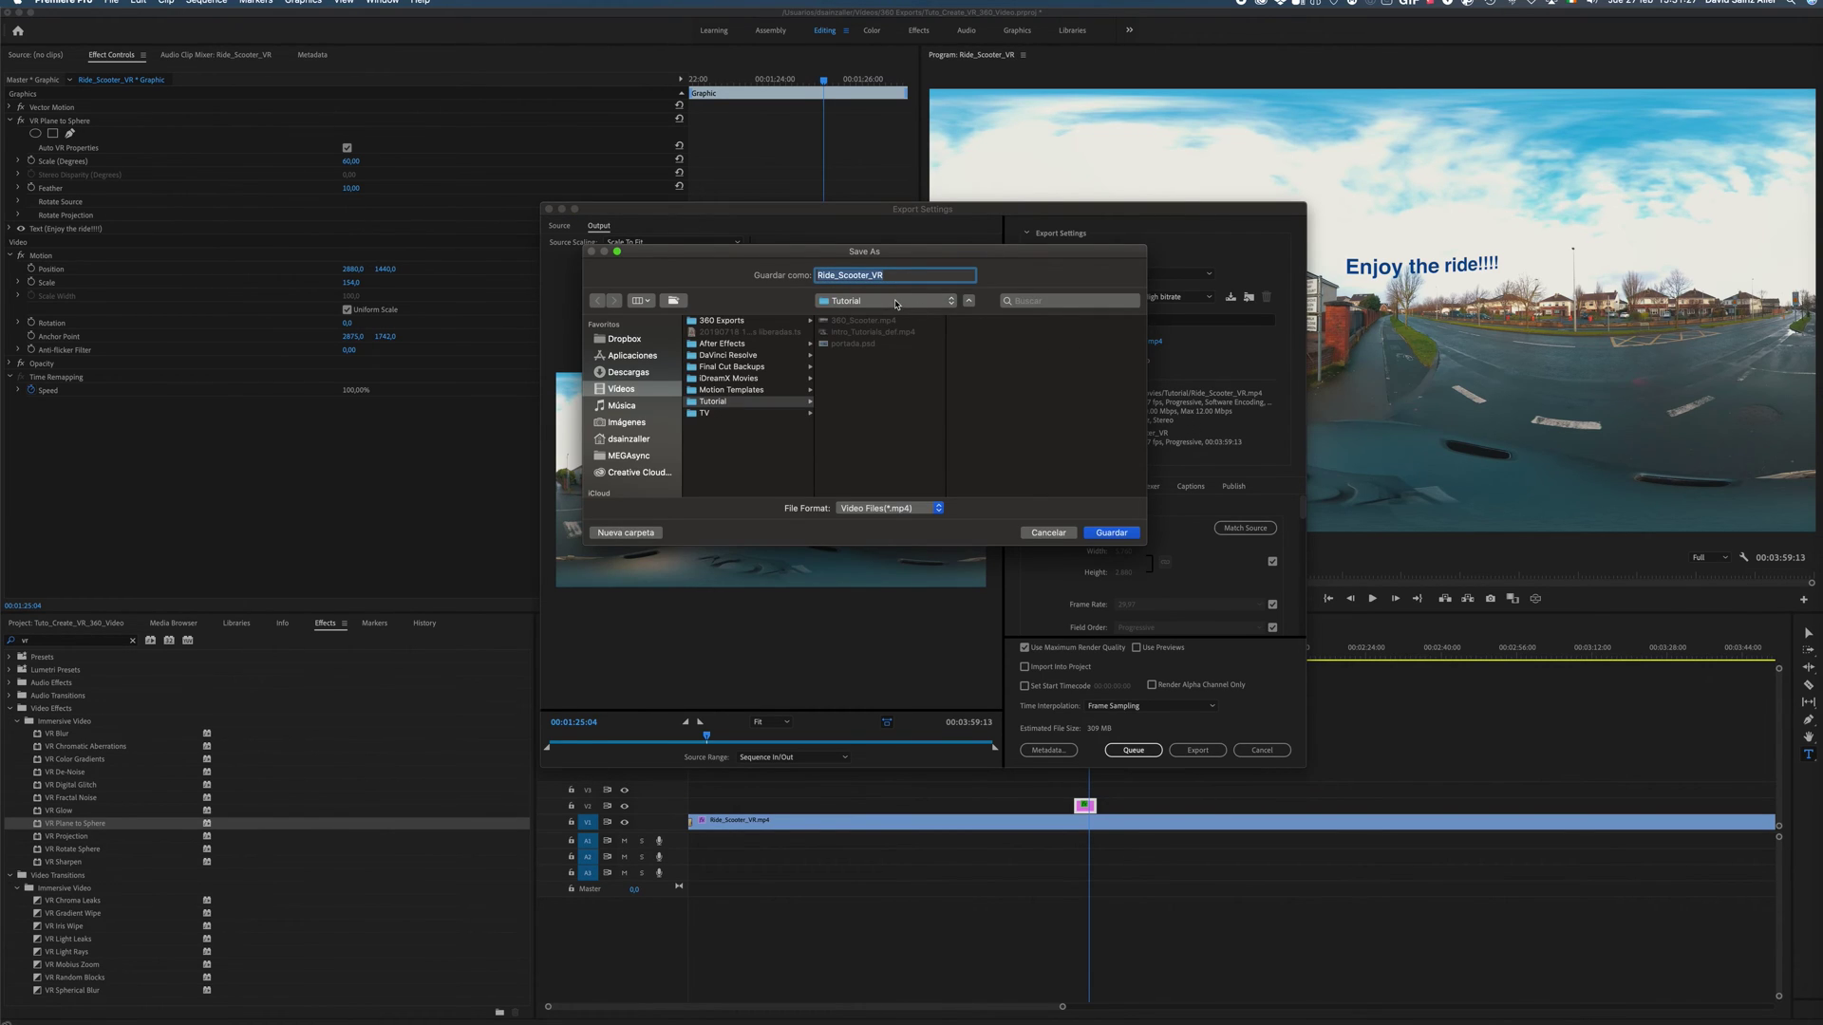
pyautogui.click(913, 275)
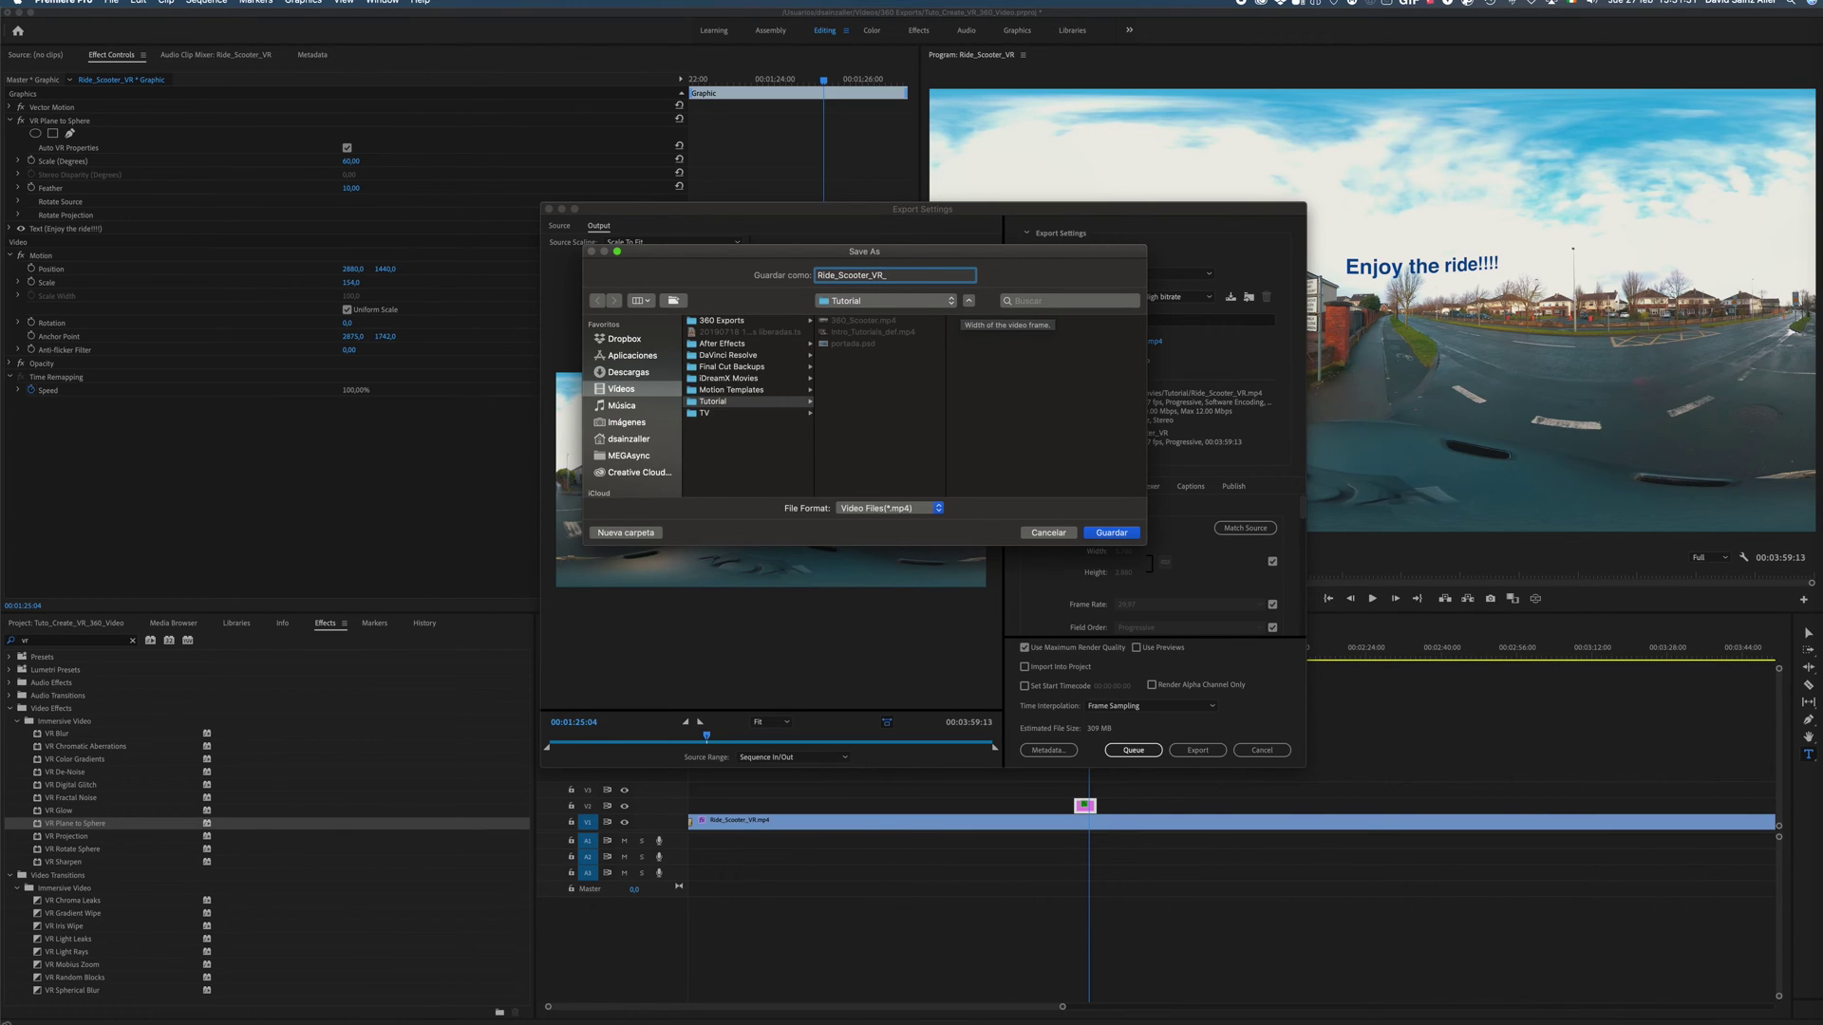
pyautogui.write('_Tutoril')
pyautogui.click(1097, 536)
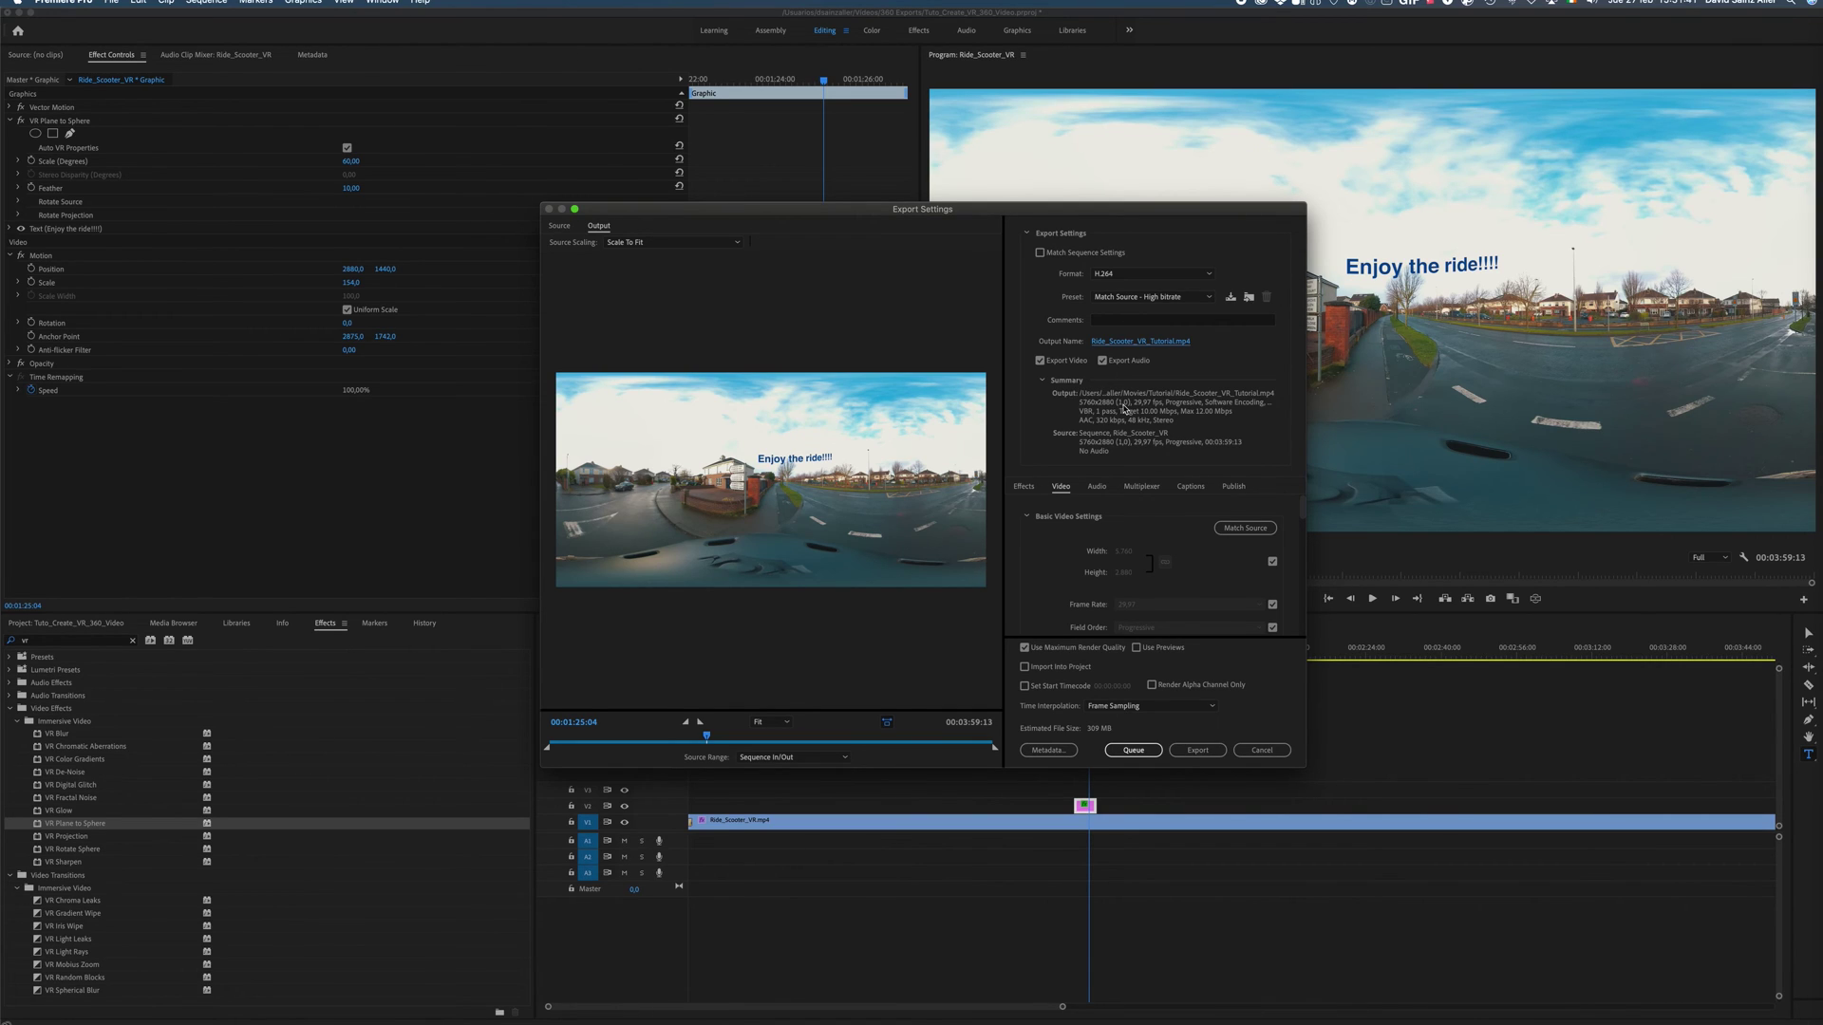
# Step: Raise the export's target and maximum video bitrate to about 150 Mbps
pyautogui.moveTo(1300, 516); pyautogui.dragTo(1307, 538)
pyautogui.click(1031, 530)
pyautogui.moveTo(1297, 537); pyautogui.dragTo(1311, 602)
pyautogui.moveTo(1124, 569); pyautogui.dragTo(1195, 575)
pyautogui.moveTo(1301, 606); pyautogui.dragTo(1303, 627)
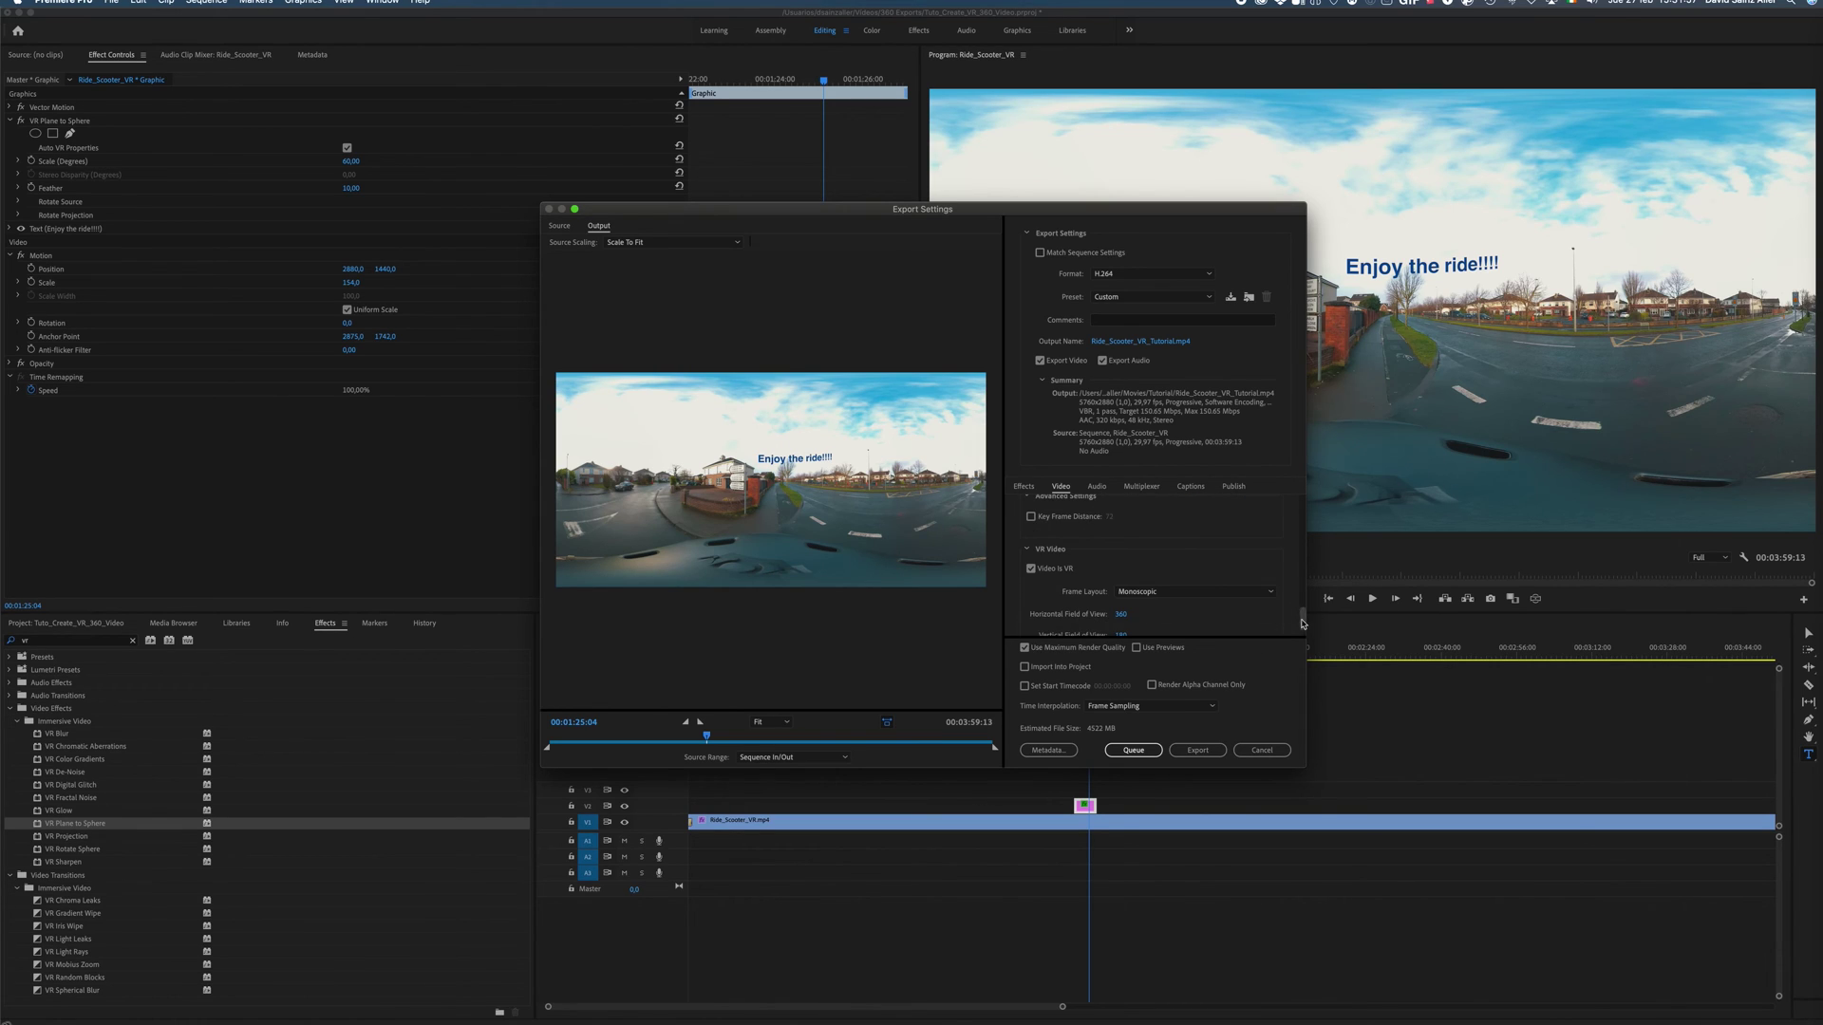
# Step: Make sure the export is tagged as monoscopic VR video with a 360 by 180 field of view, and start the export
pyautogui.click(1031, 569)
pyautogui.click(1034, 611)
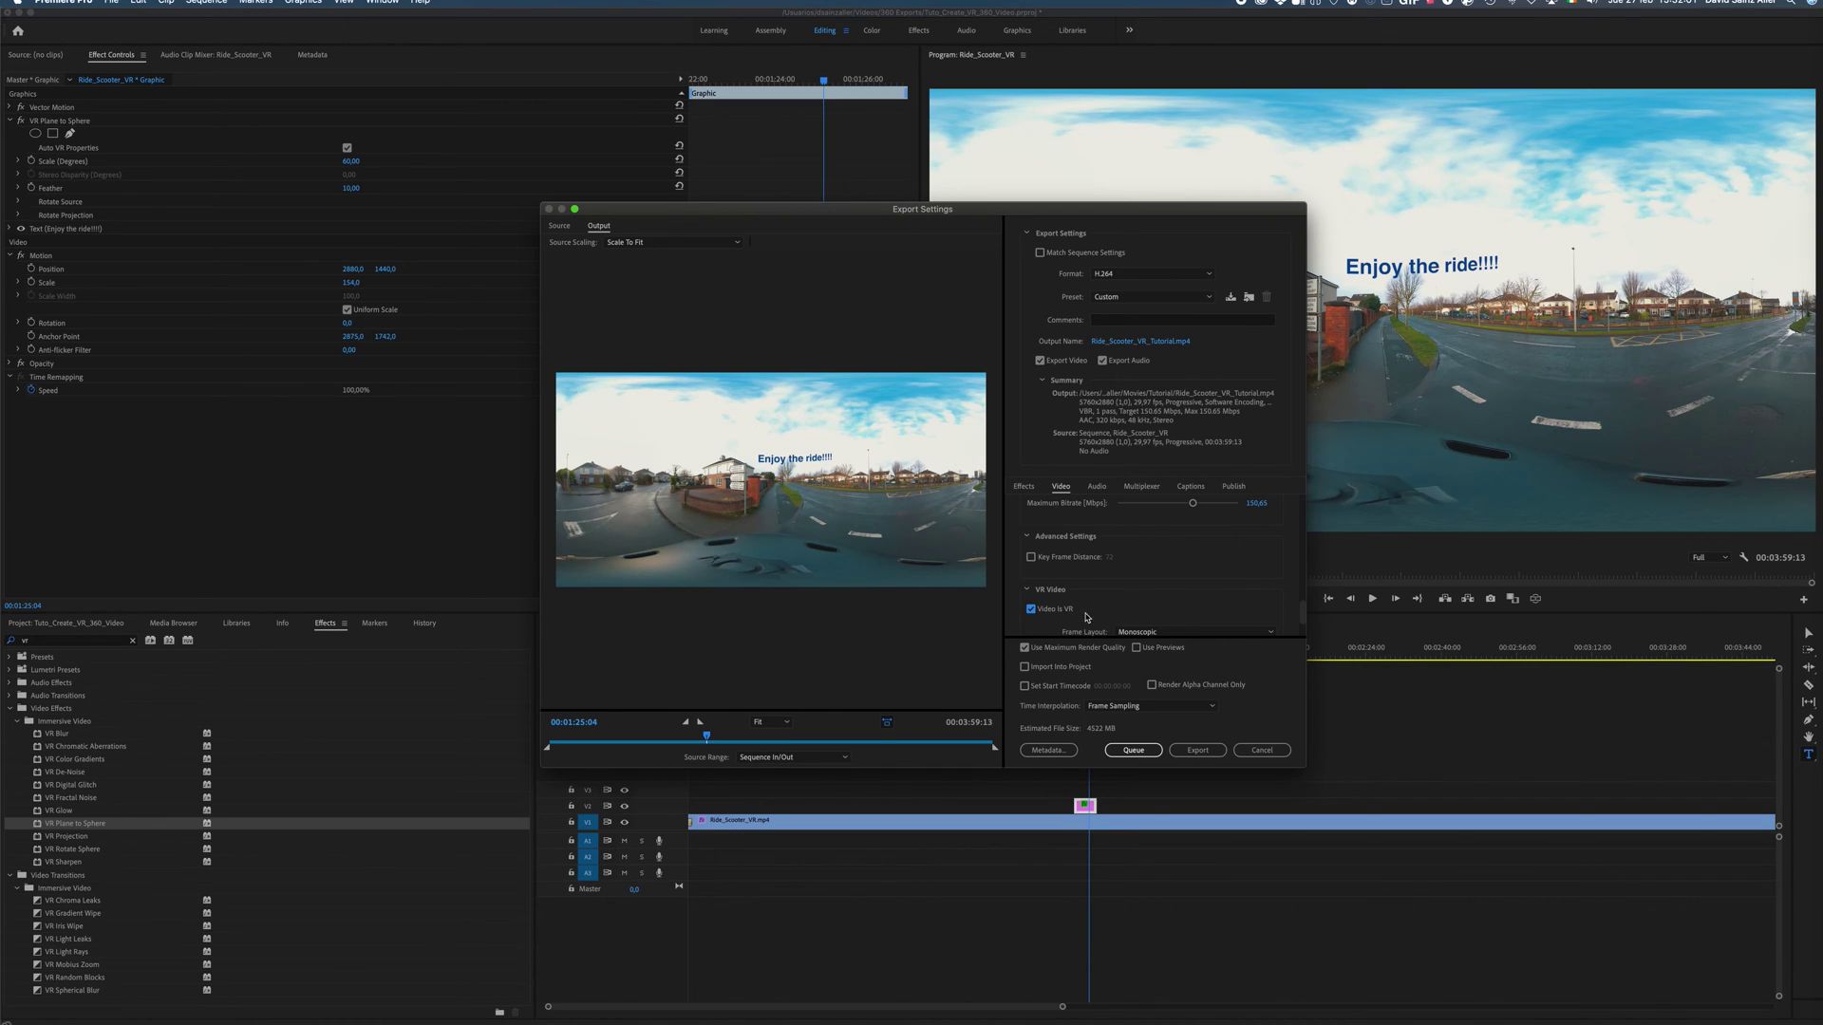
pyautogui.scroll(-3, 1307, 615)
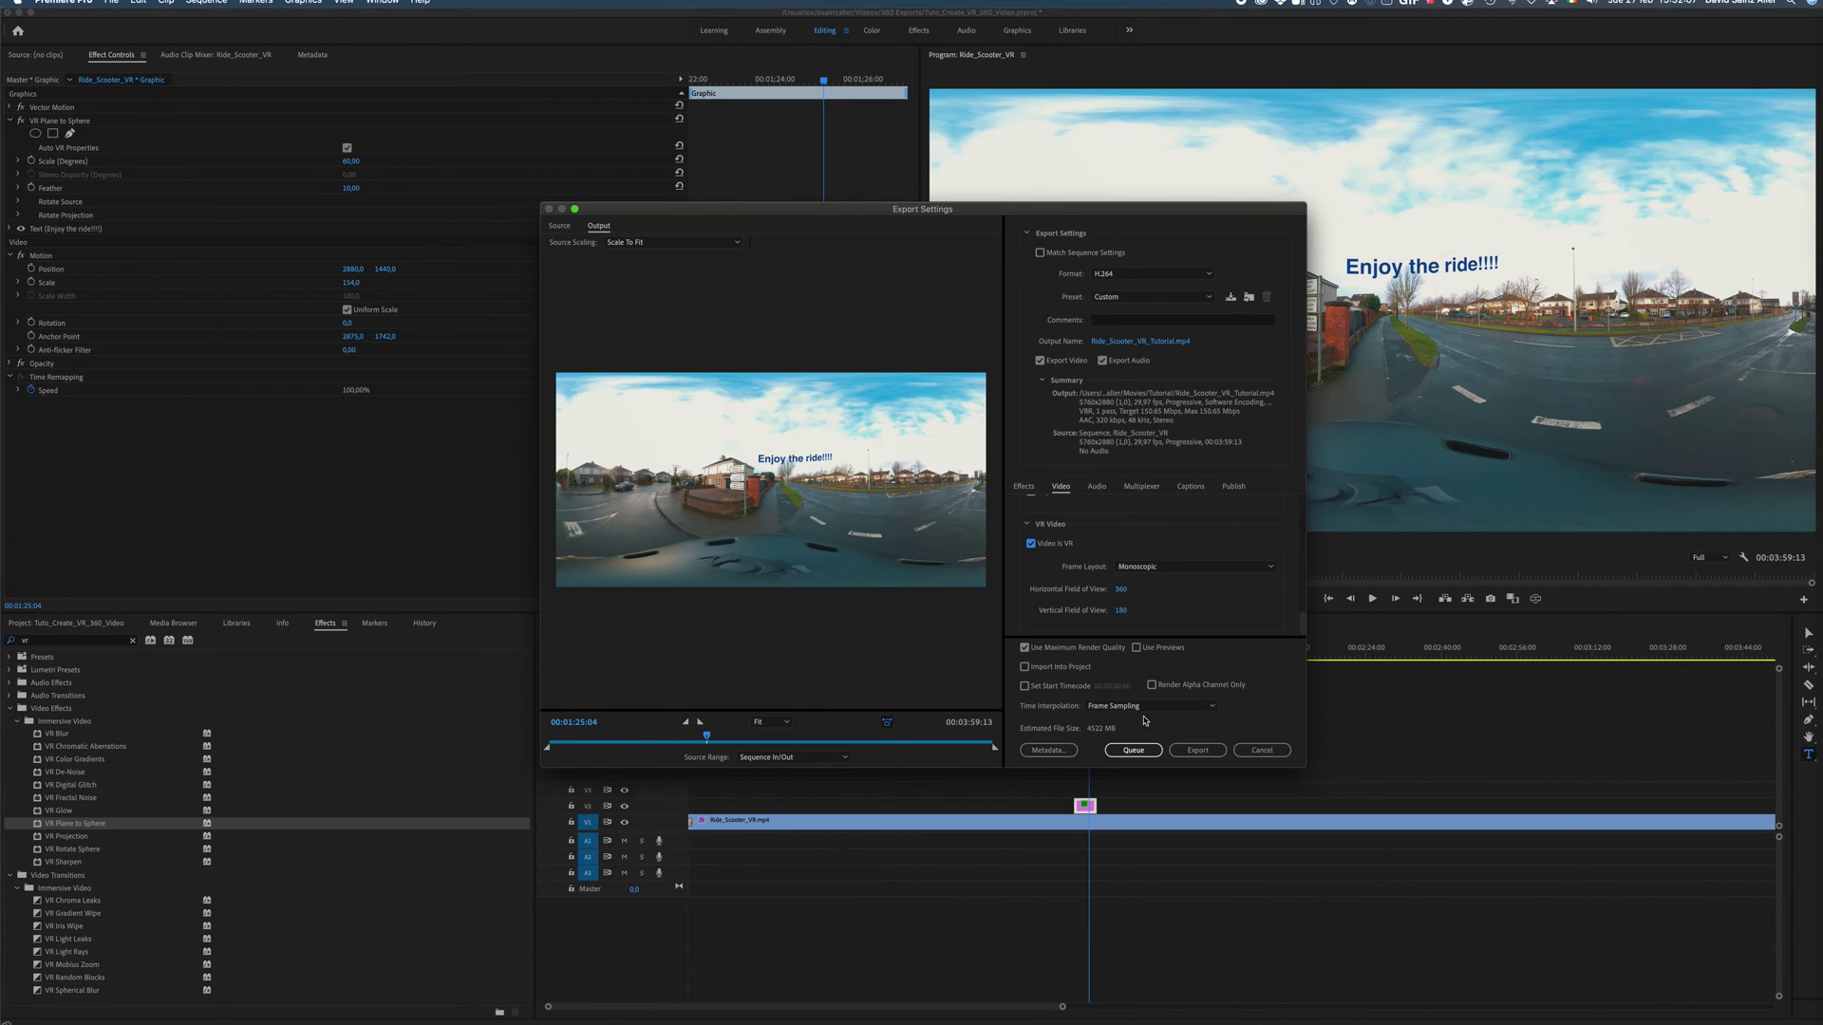
pyautogui.click(1180, 751)
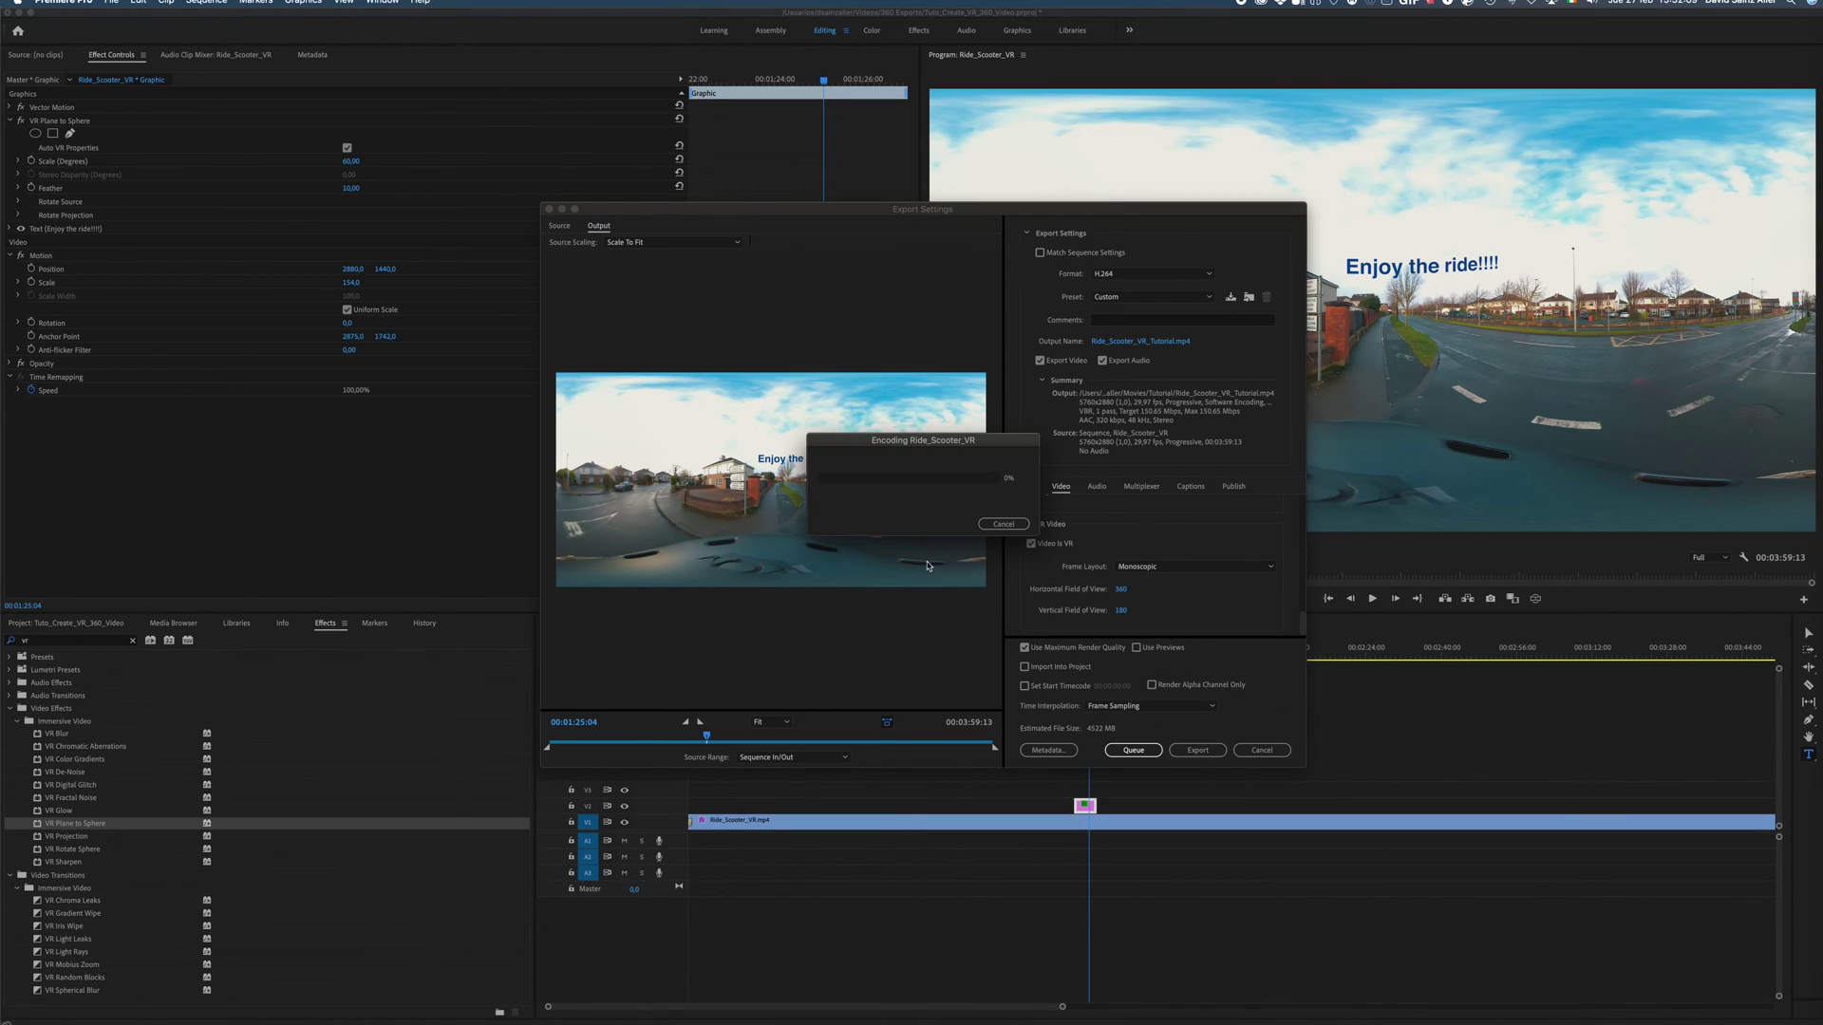